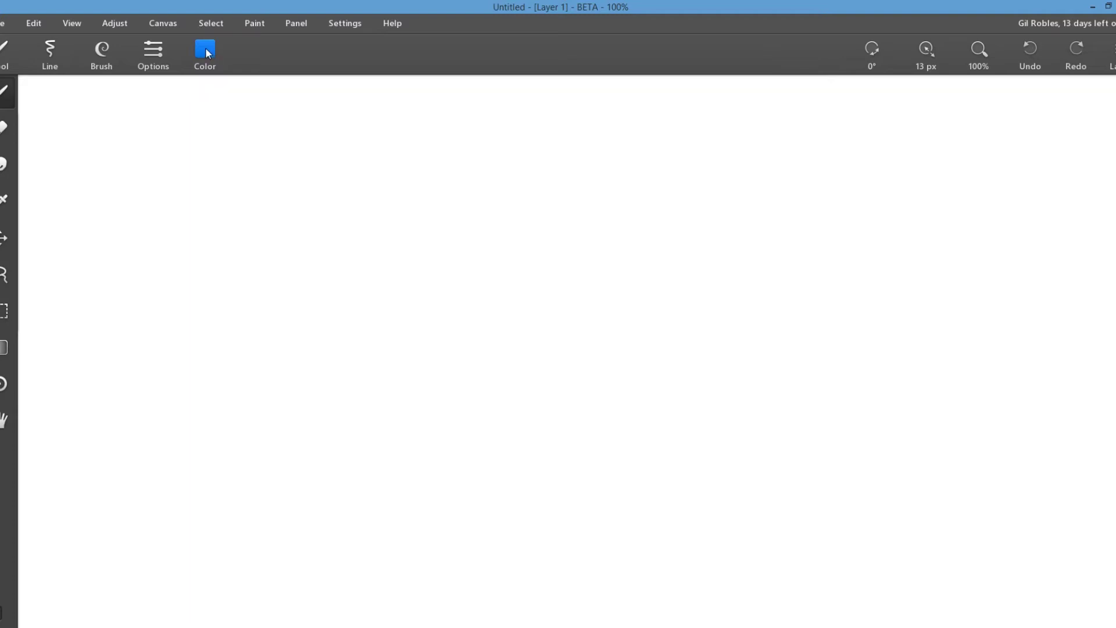
- Set the painting color to black in the color wheel
left_click(205, 48)
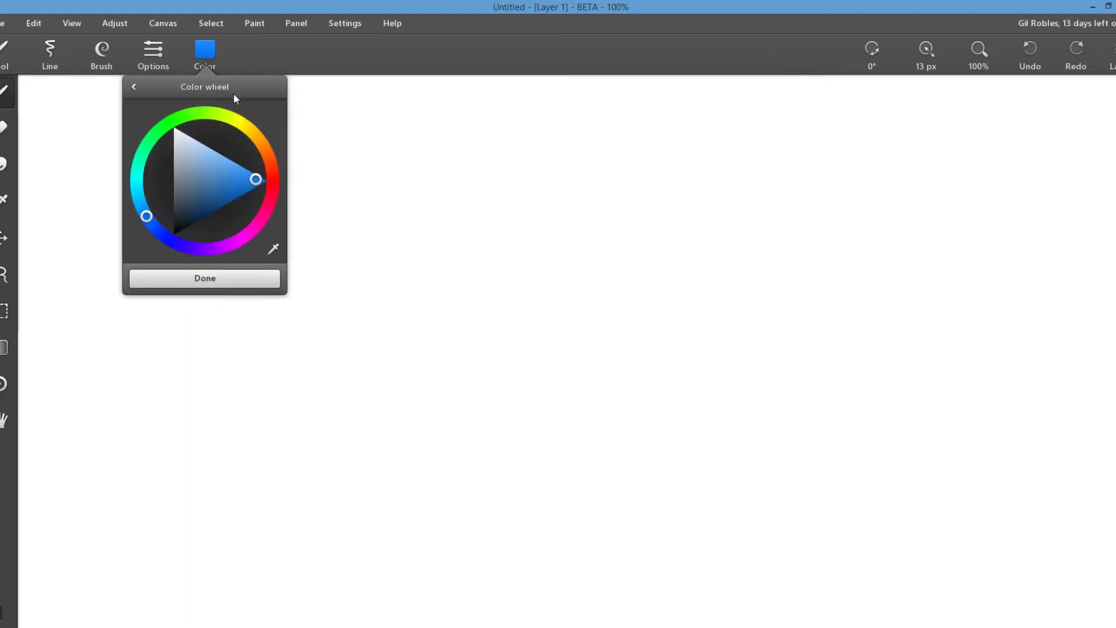
left_click(174, 232)
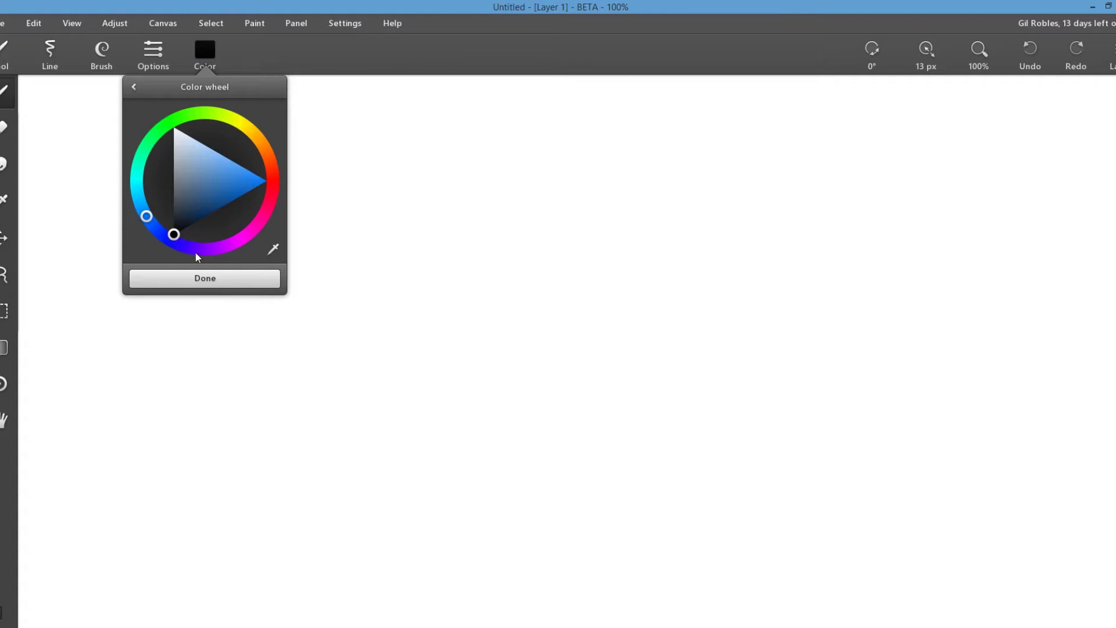
left_click(208, 281)
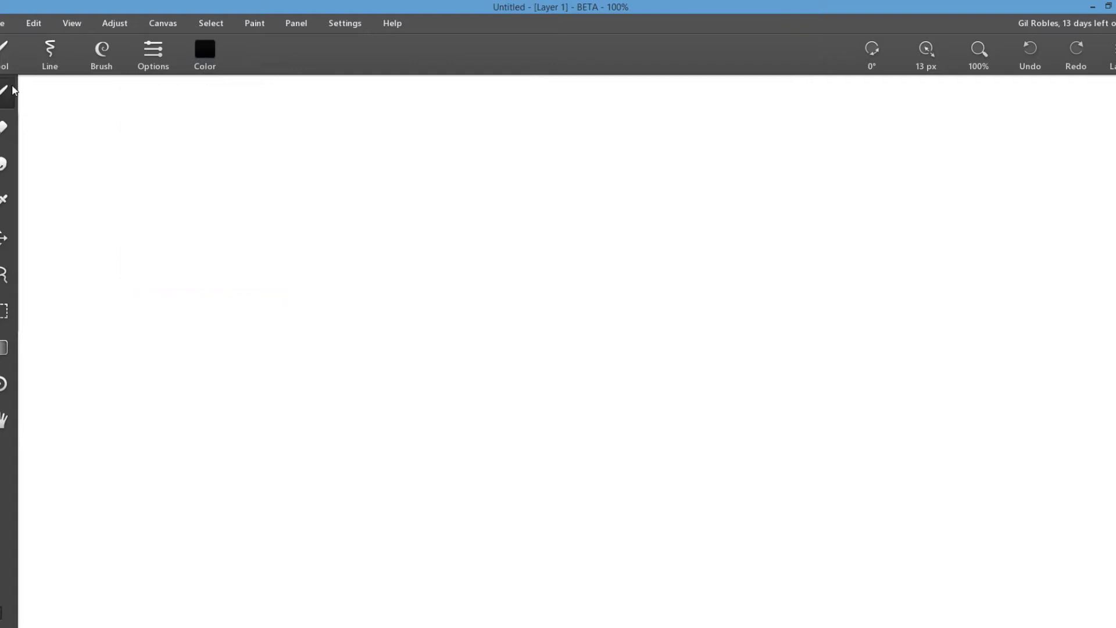
- Choose the Ink brush and reduce its size to 2.9 px
left_click(8, 57)
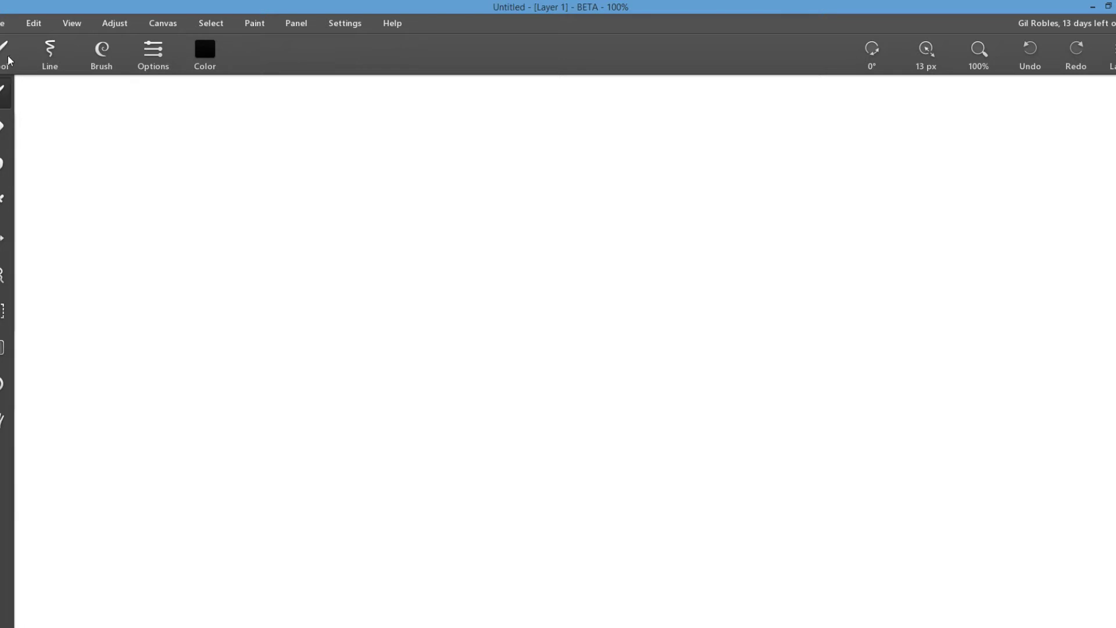
left_click(55, 52)
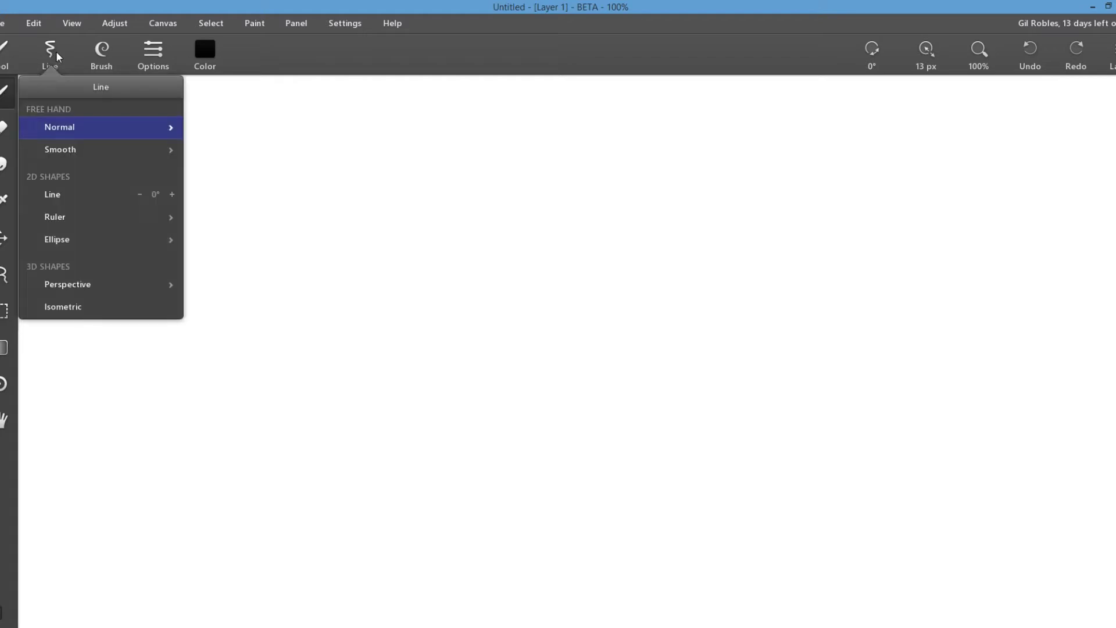
left_click(103, 52)
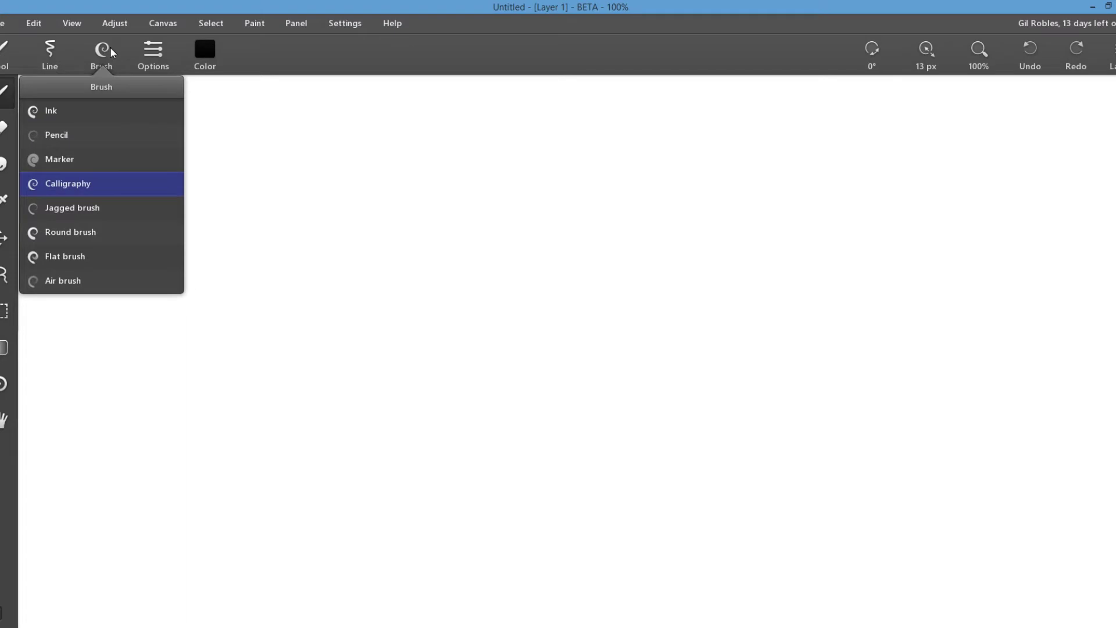
left_click(68, 111)
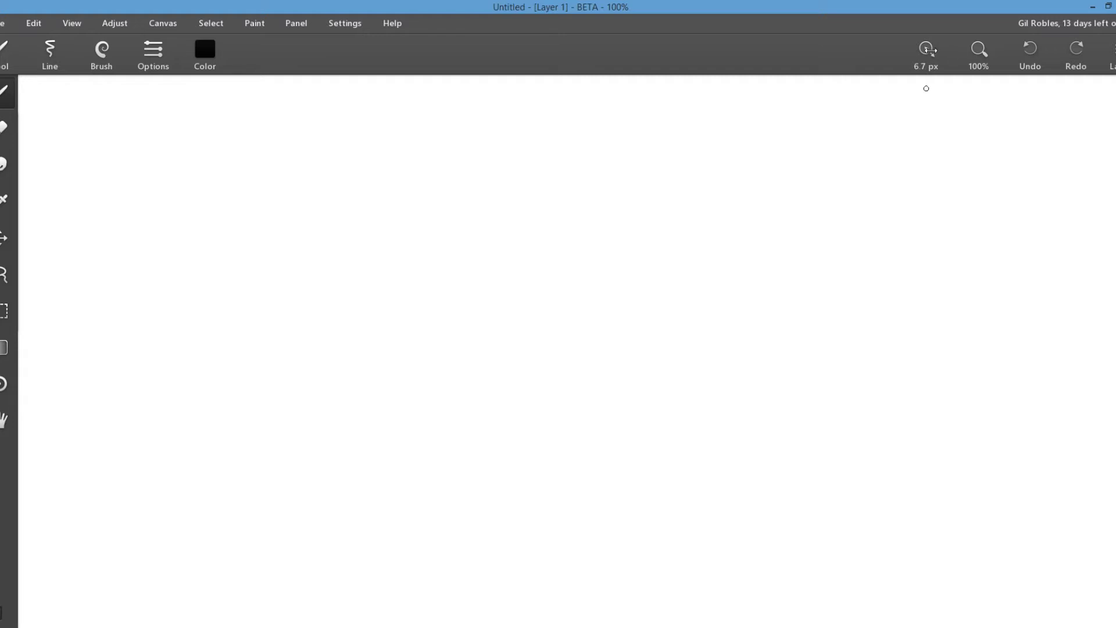
left_click_drag(930, 51, 919, 57)
- Examine the application's menu commands, the layer list, its blend modes and the options for Layer 1
left_click(260, 24)
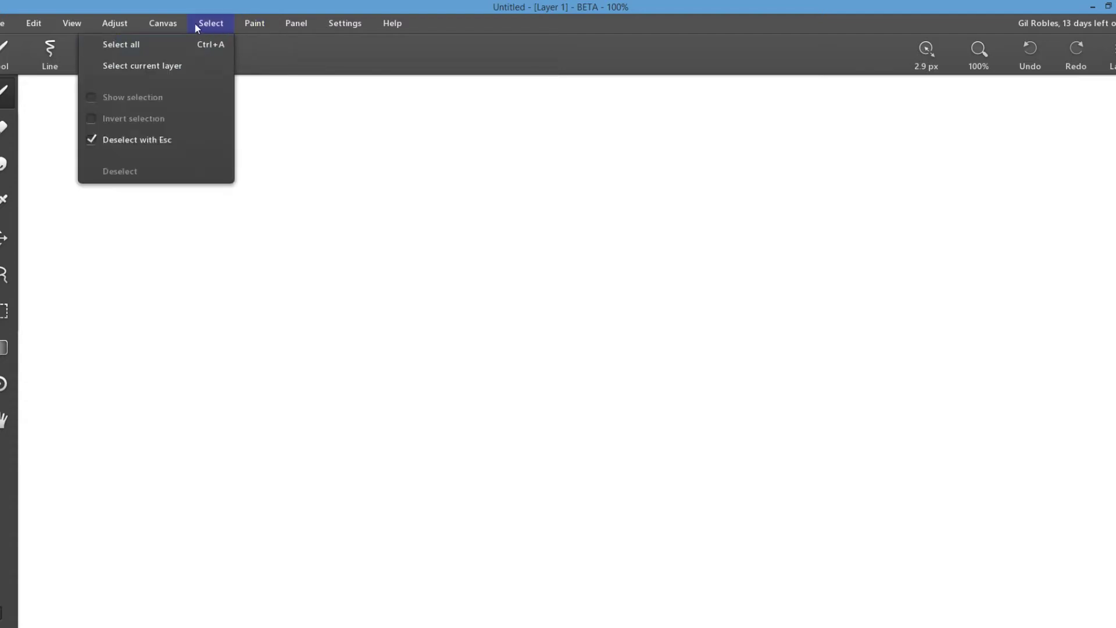
mouse_move(167, 25)
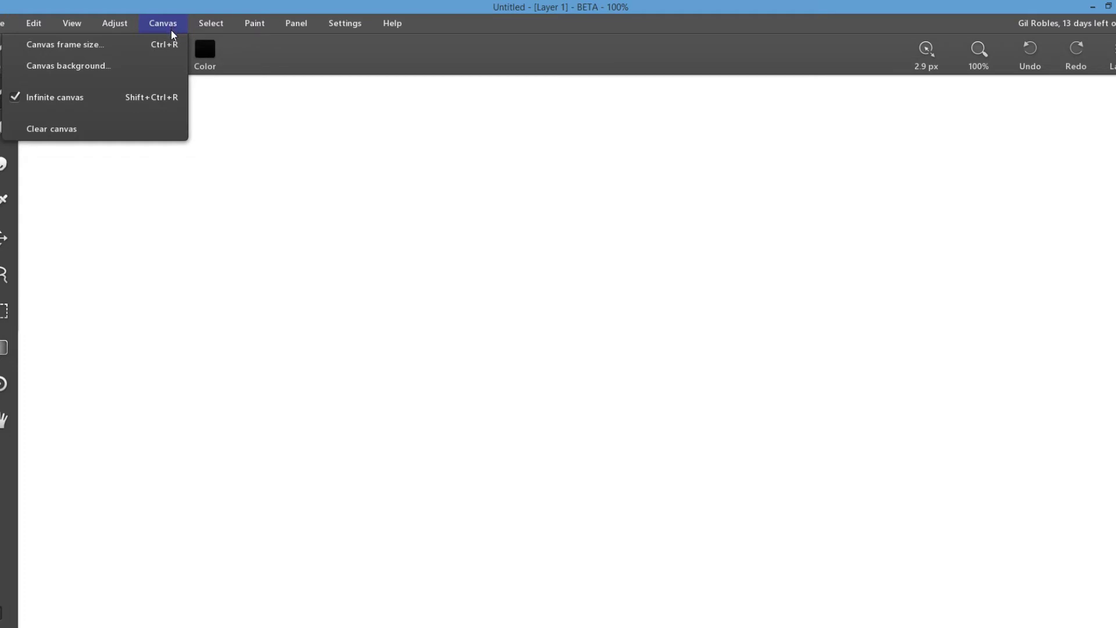
mouse_move(119, 32)
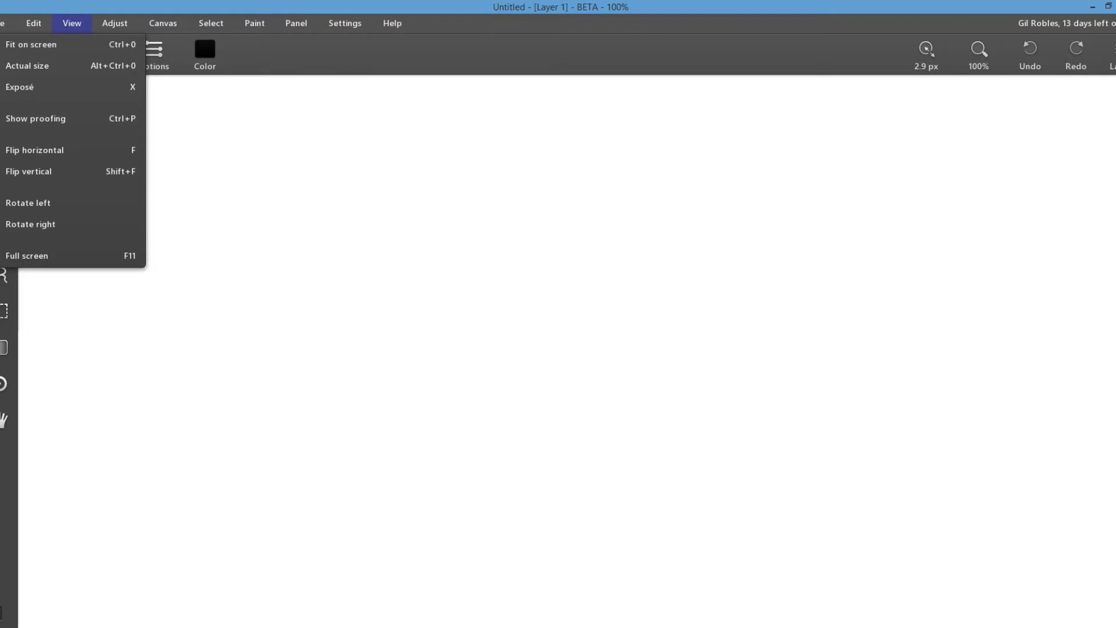
left_click(1113, 55)
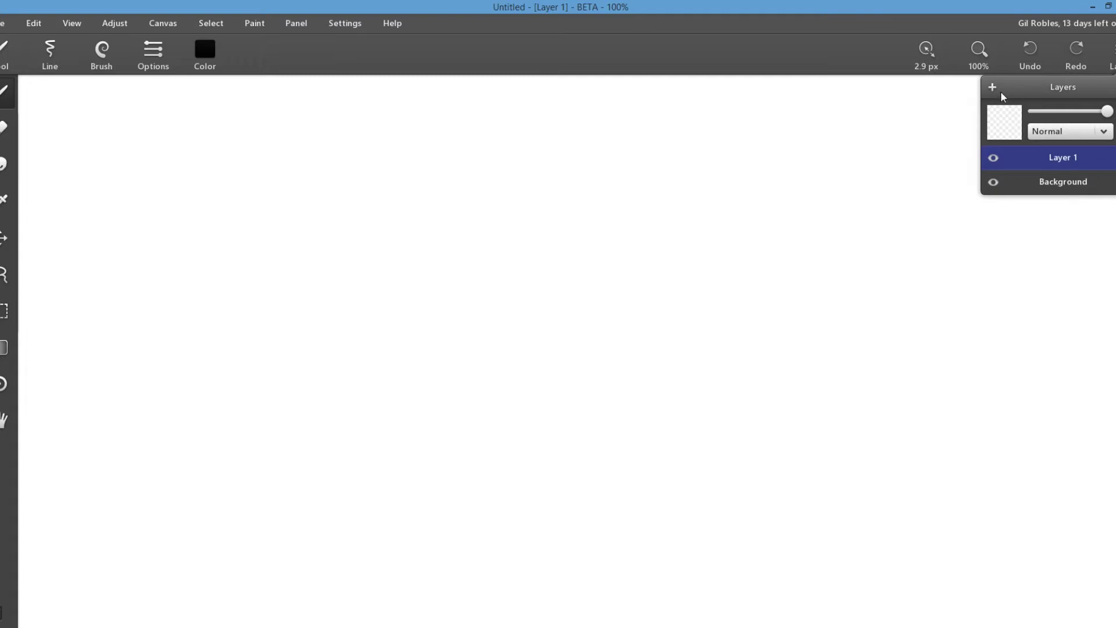
left_click(1104, 133)
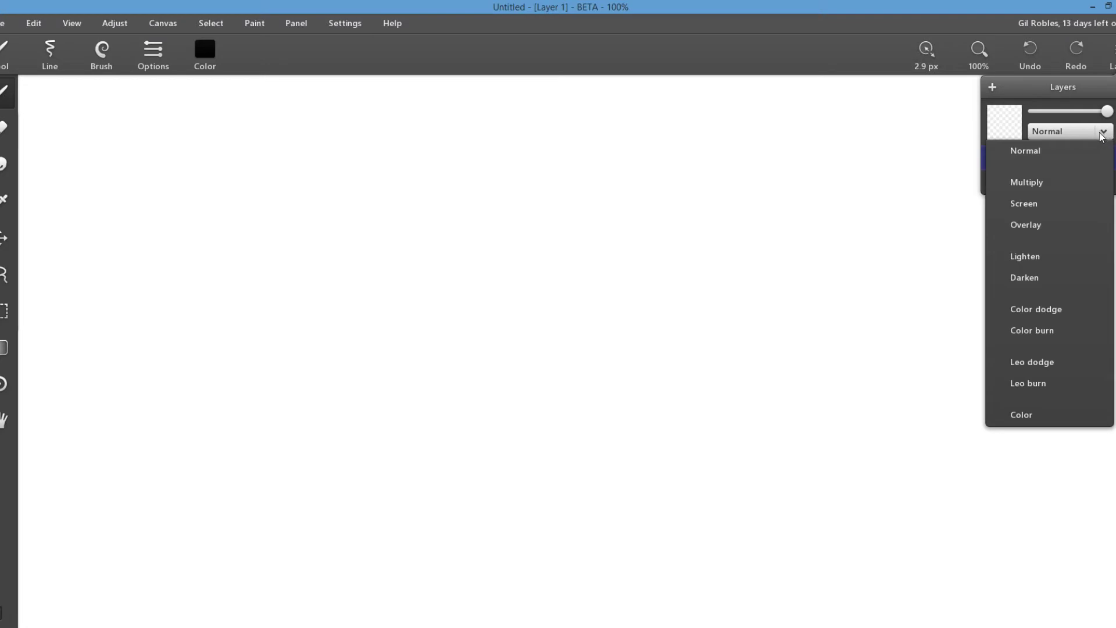
left_click(1103, 134)
right_click(1111, 124)
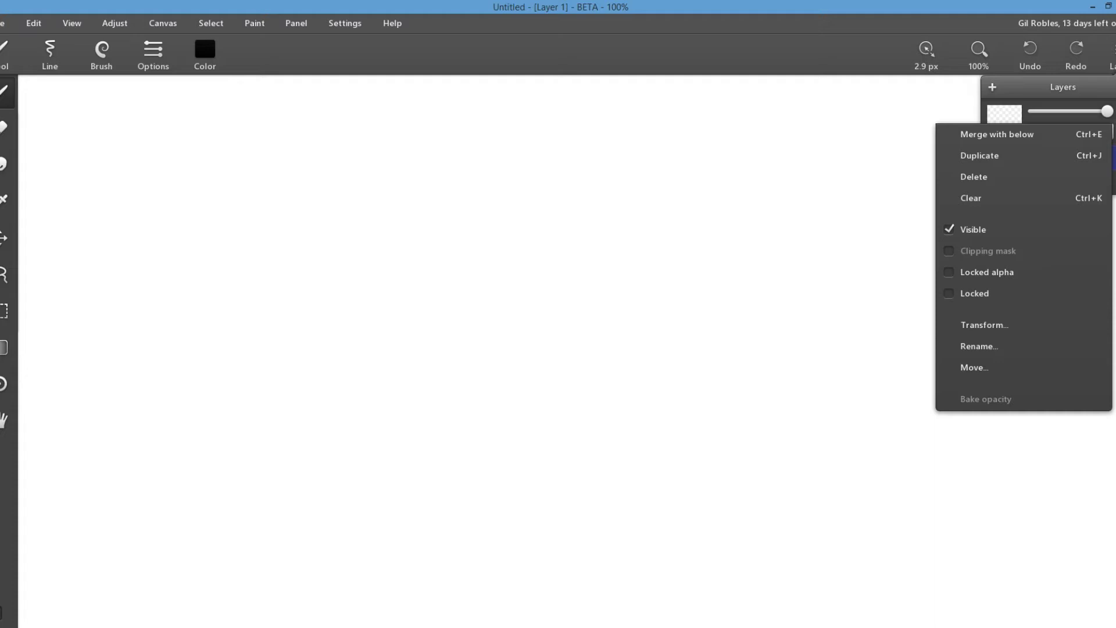
key("Escape")
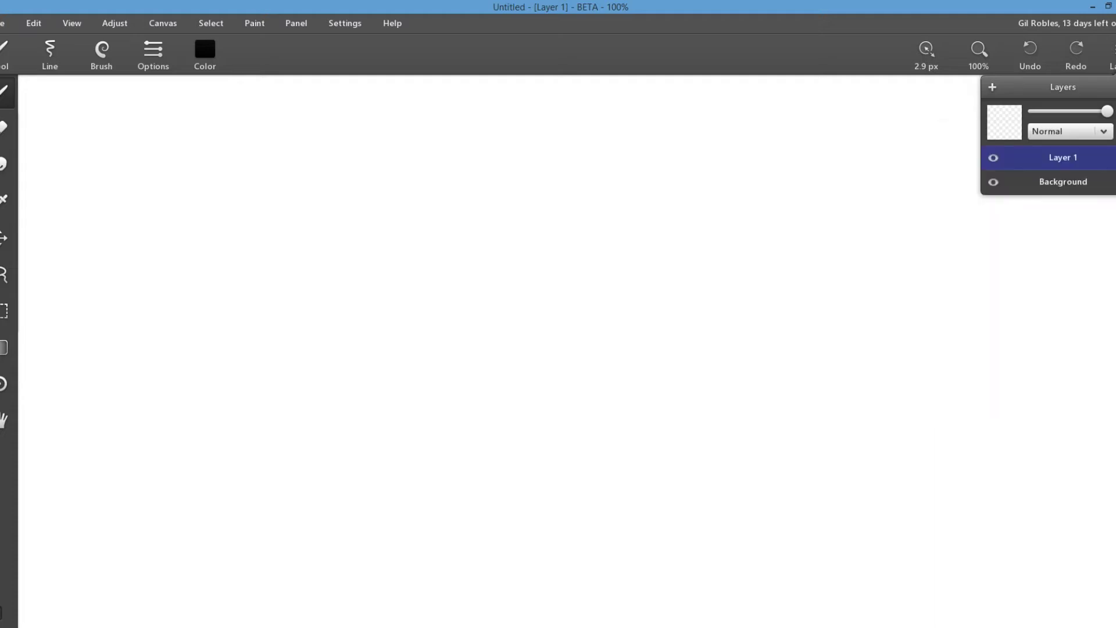
left_click(3, 23)
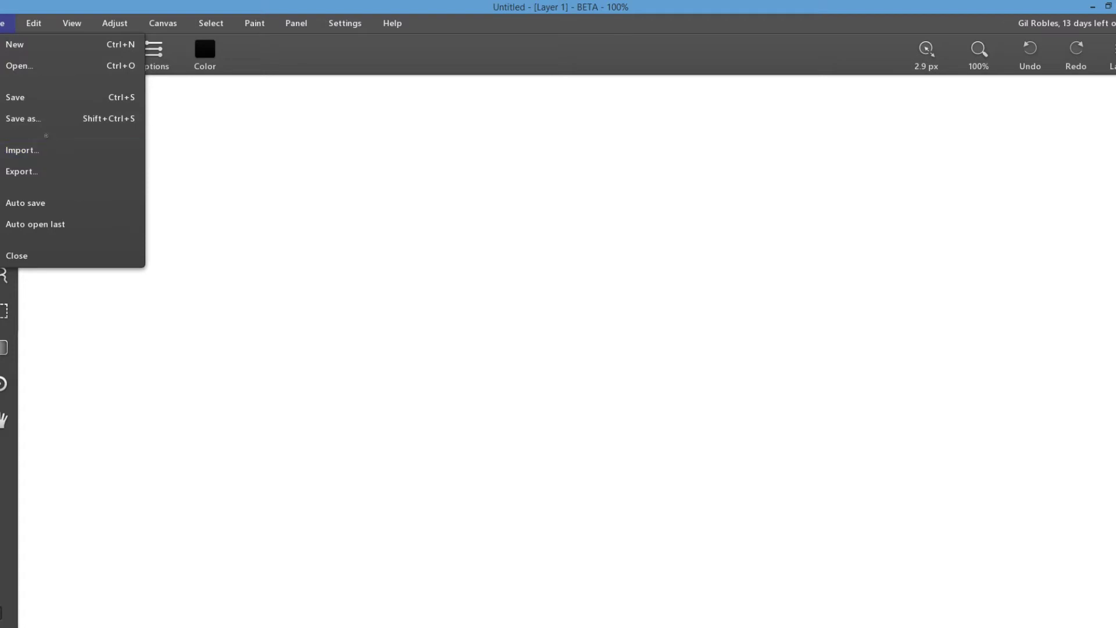
mouse_move(392, 24)
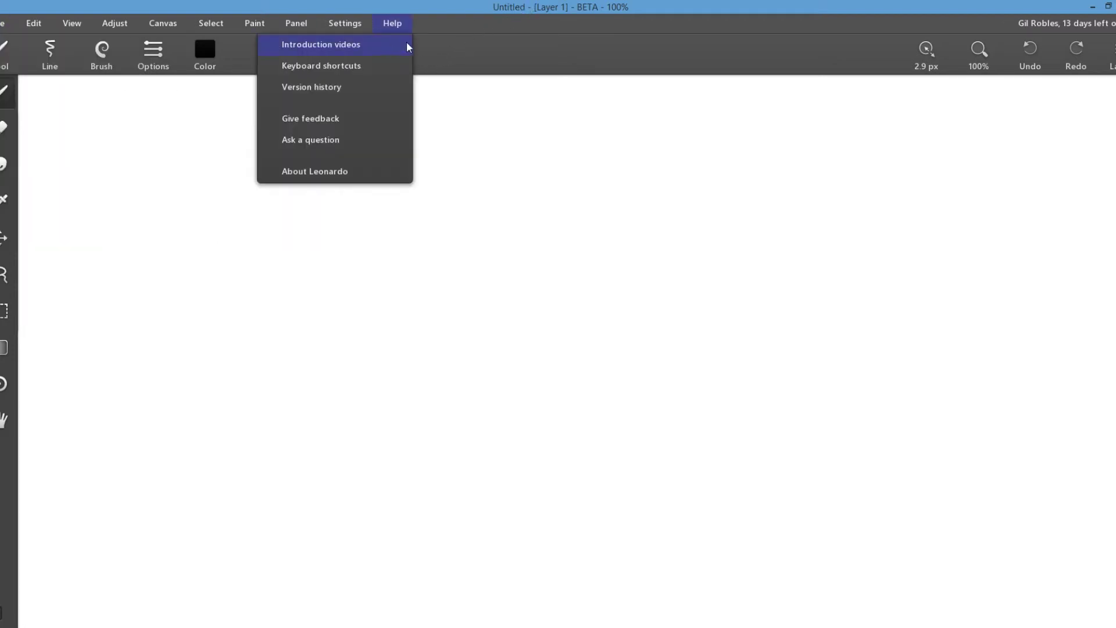
left_click(464, 56)
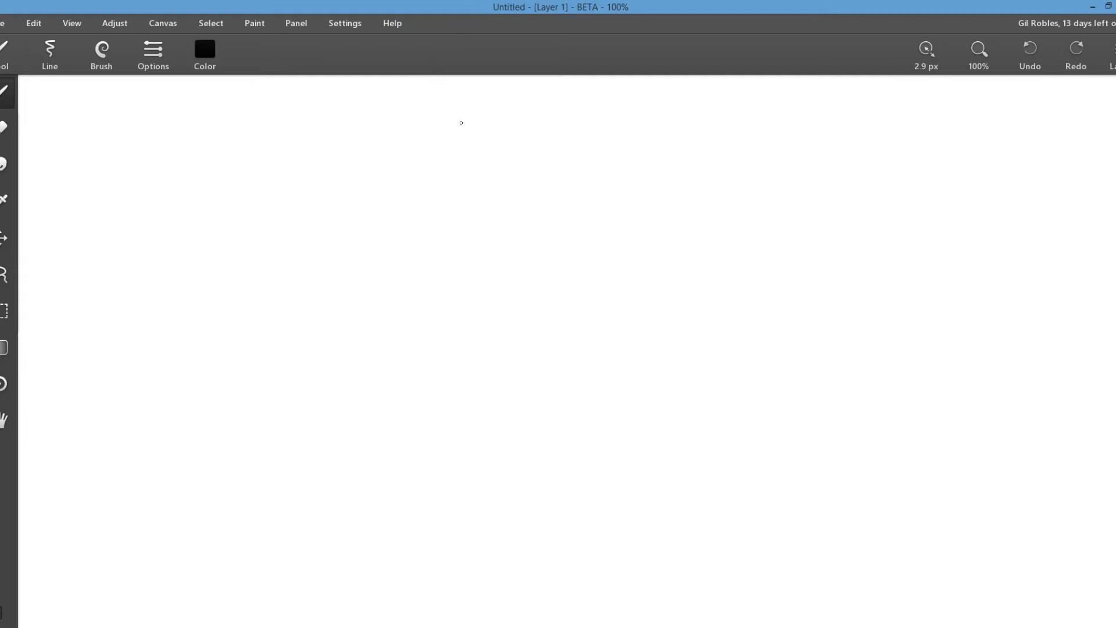
- Sketch a rough dome-shaped arc with the Ink brush on Layer 1
left_click(432, 145)
mouse_move(414, 153)
left_mouse_down()
mouse_move(484, 133)
mouse_move(460, 136)
left_mouse_up()
left_click_drag(394, 213, 395, 229)
mouse_move(400, 153)
left_mouse_down()
mouse_move(389, 229)
mouse_move(441, 131)
left_mouse_up()
mouse_move(515, 138)
left_mouse_down()
mouse_move(551, 180)
mouse_move(538, 155)
mouse_move(557, 222)
mouse_move(424, 131)
mouse_move(392, 171)
left_mouse_up()
mouse_move(391, 168)
left_mouse_down()
mouse_move(513, 139)
mouse_move(539, 168)
left_mouse_up()
mouse_move(529, 158)
left_mouse_down()
mouse_move(398, 162)
mouse_move(382, 214)
left_mouse_up()
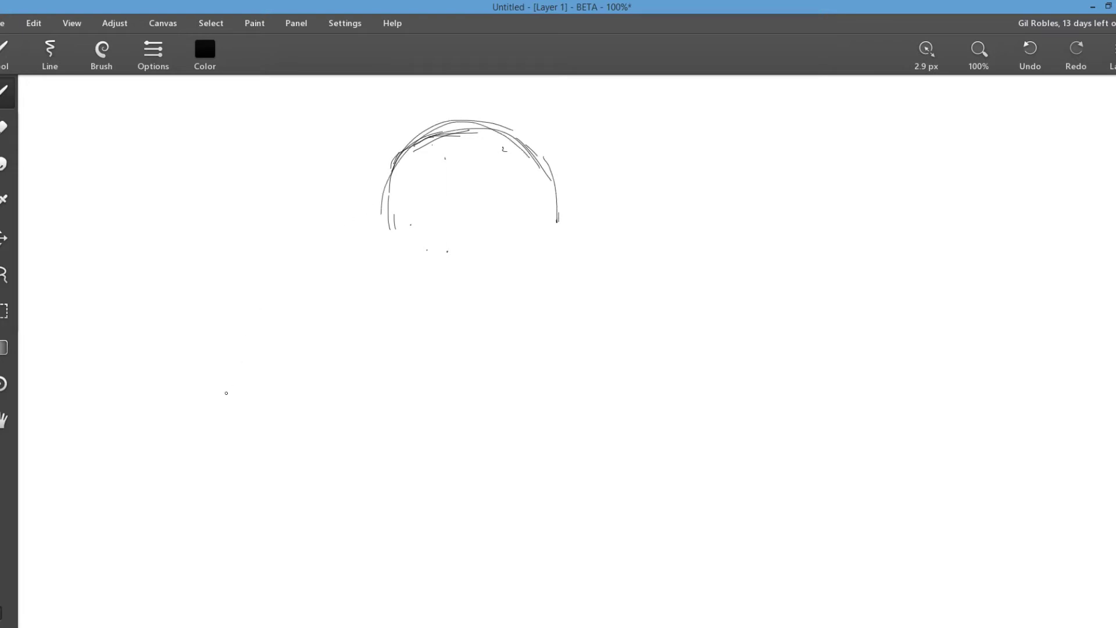
- Draw a set of roughly parallel diagonal ink lines of varying weight beside the arc
left_click_drag(694, 174, 894, 119)
left_click_drag(731, 218, 966, 140)
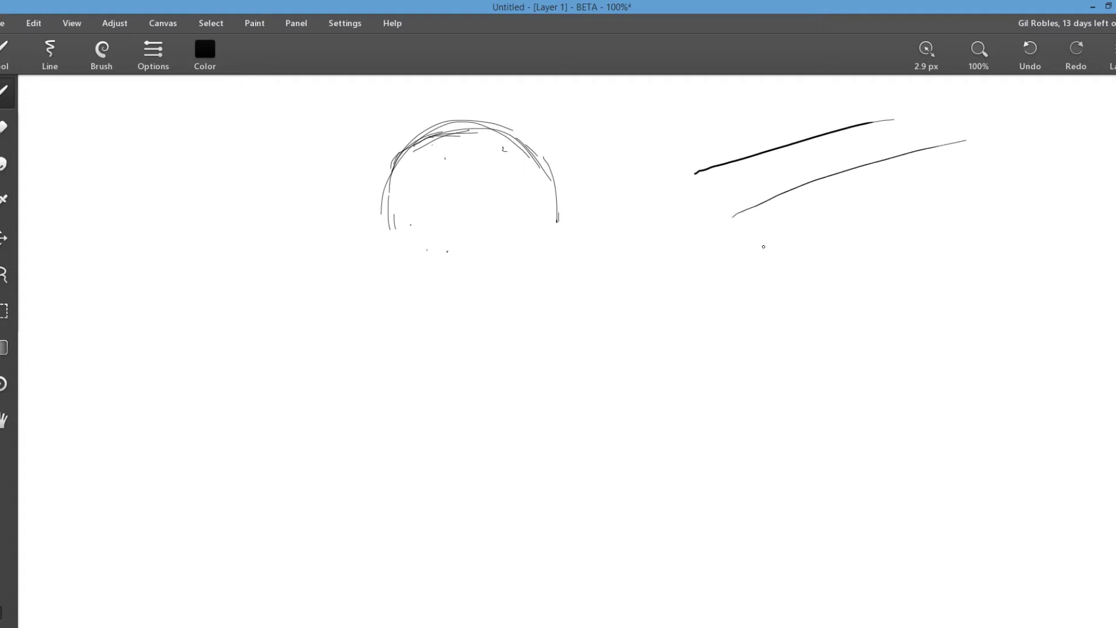
left_click_drag(763, 247, 817, 225)
left_click_drag(843, 217, 945, 192)
left_click_drag(716, 196, 924, 123)
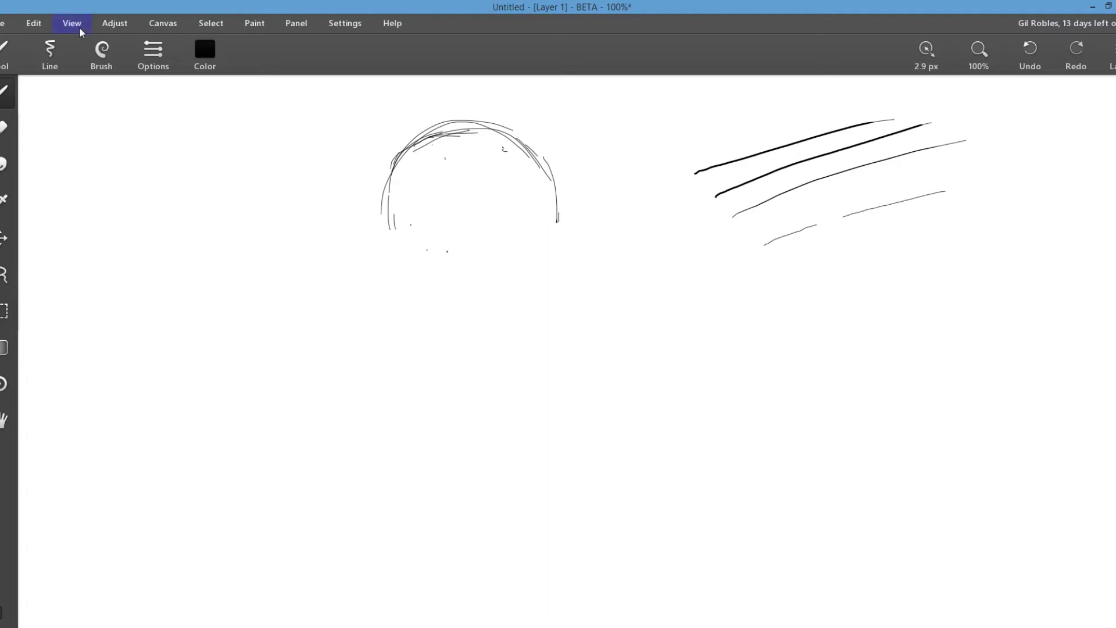
- Switch to the Pencil brush and enlarge it to 6.1 px
left_click(105, 52)
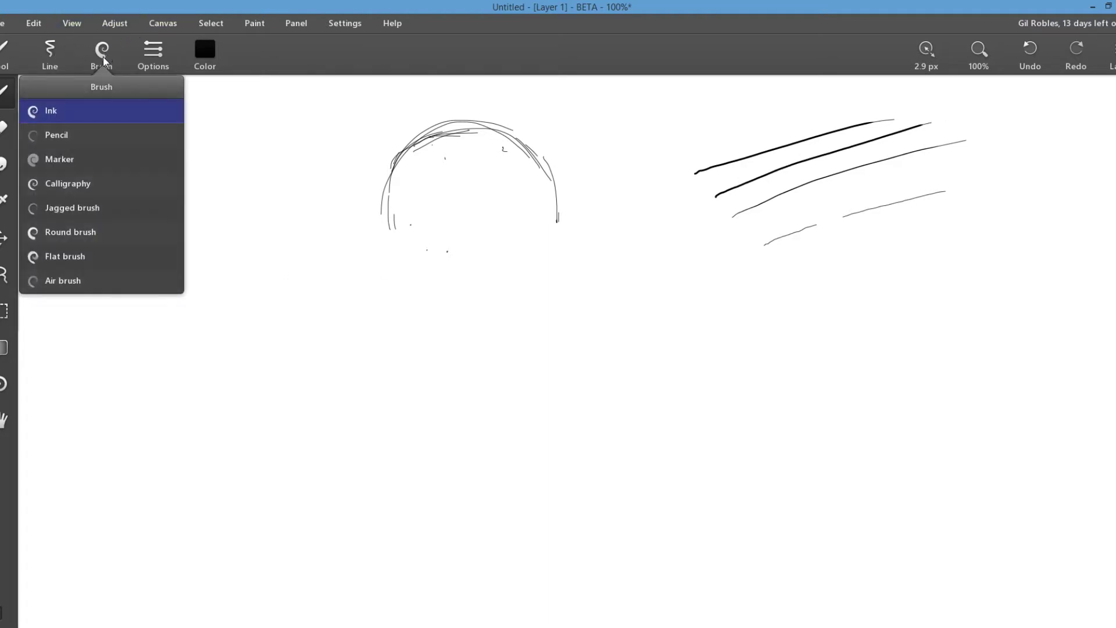
left_click(58, 135)
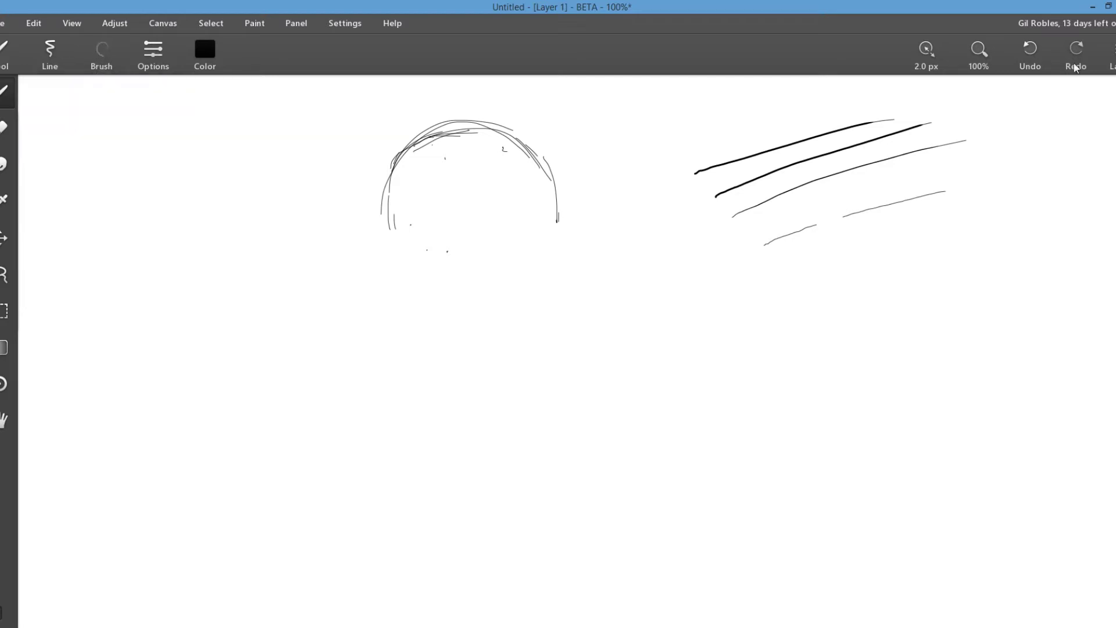
left_click_drag(929, 52, 940, 51)
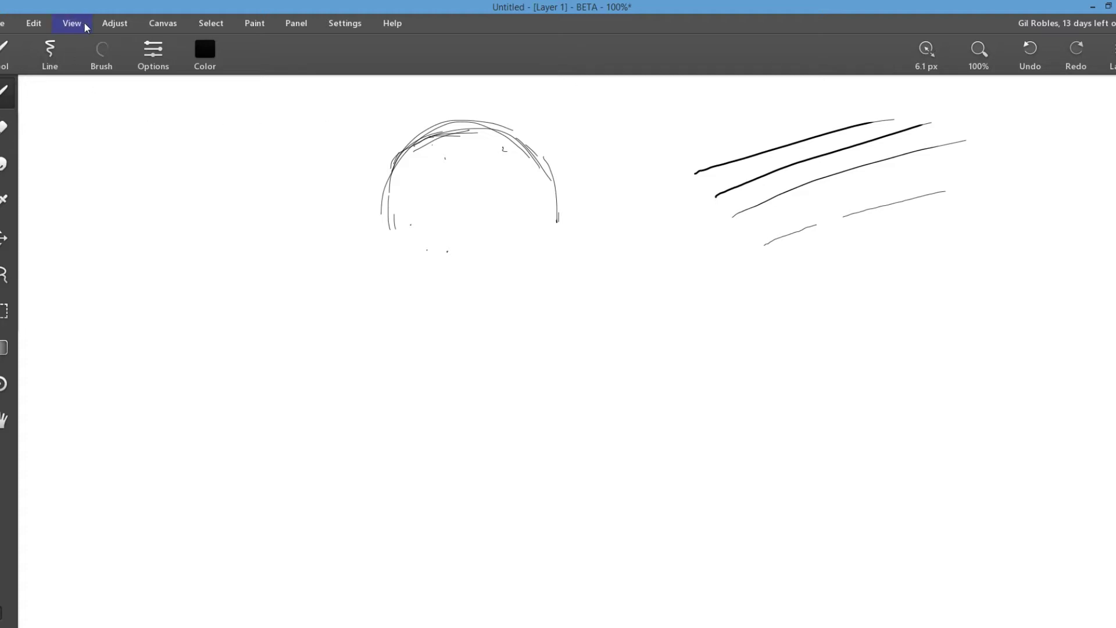
- Clear all strokes from Layer 1
left_click(36, 24)
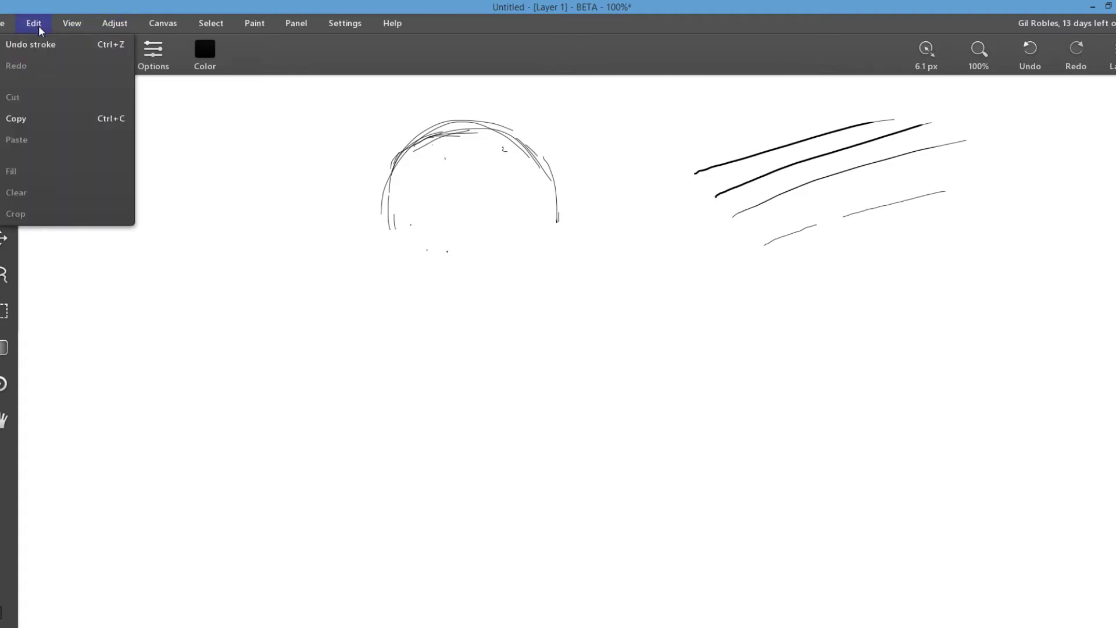
mouse_move(124, 25)
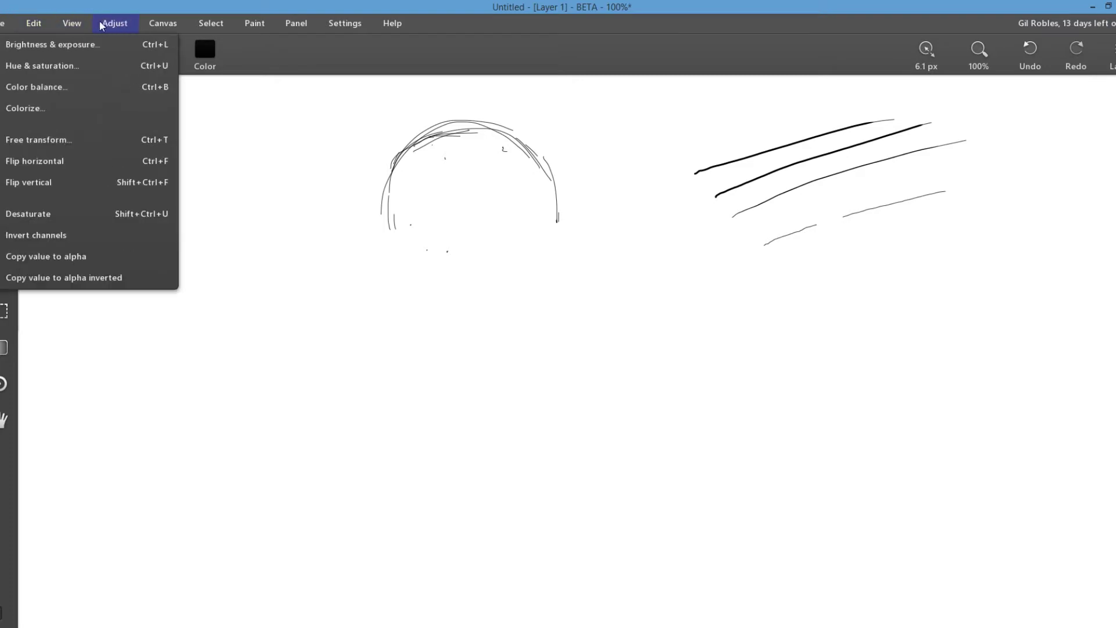
mouse_move(71, 26)
left_click(1110, 48)
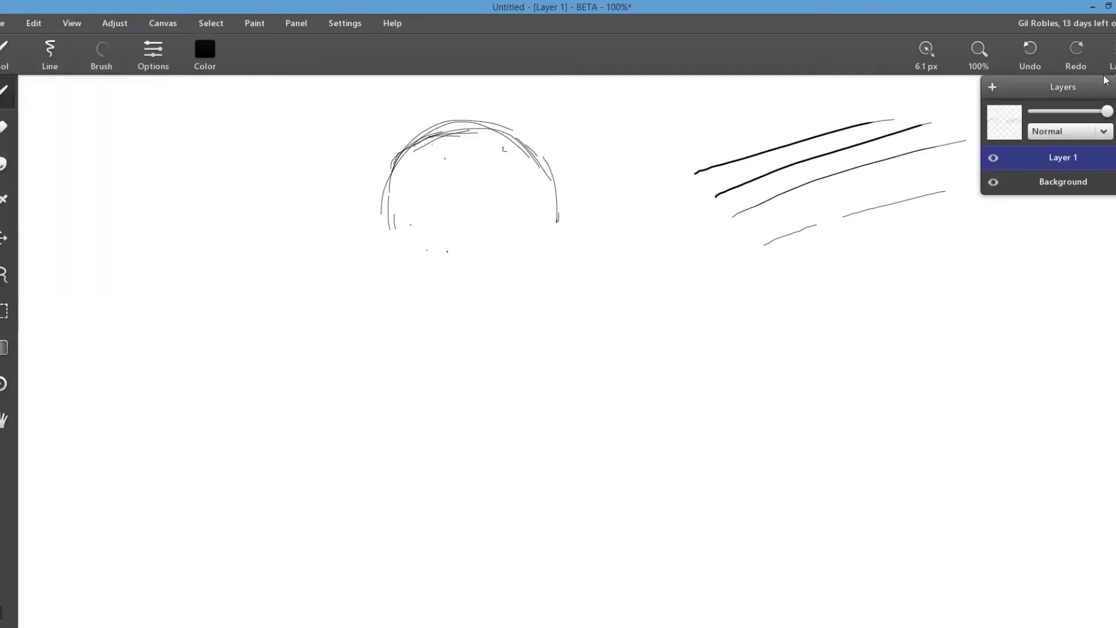
right_click(1062, 158)
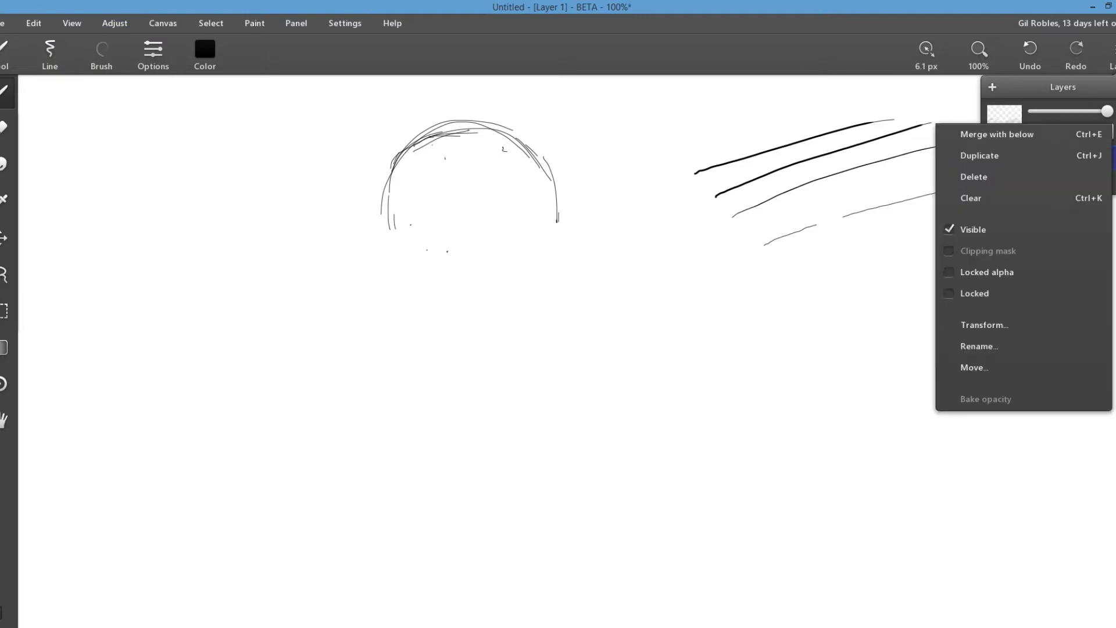
left_click(982, 197)
left_click(819, 159)
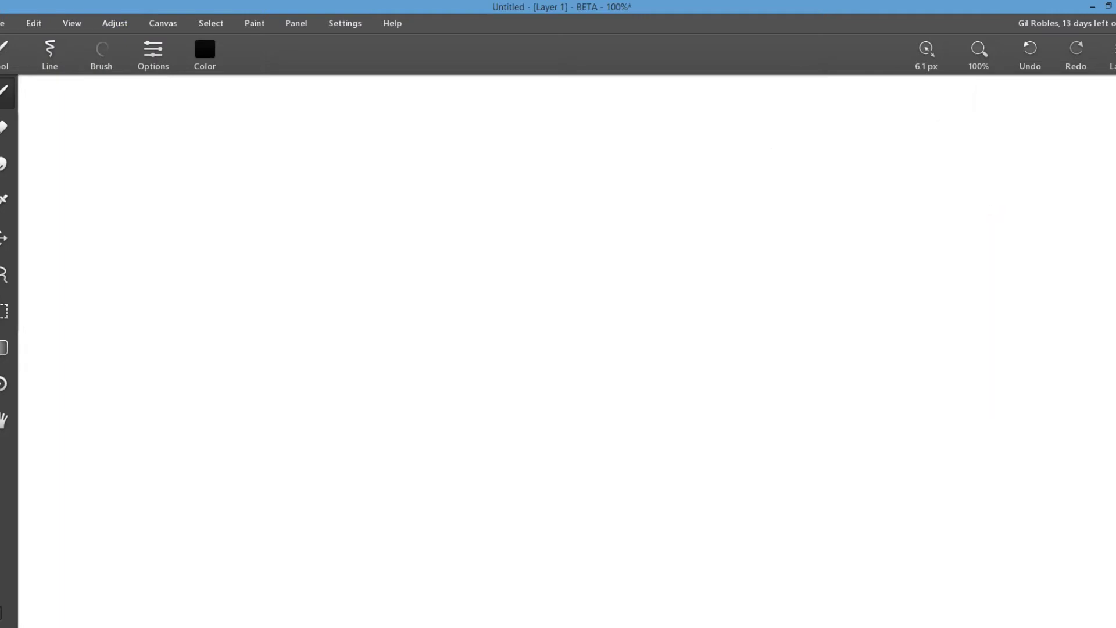
- Sketch a pencil arc for the crown of a head and check the pencil's diameter, opacity and flow settings
mouse_move(403, 173)
left_mouse_down()
mouse_move(483, 132)
mouse_move(542, 166)
left_mouse_up()
left_click(153, 52)
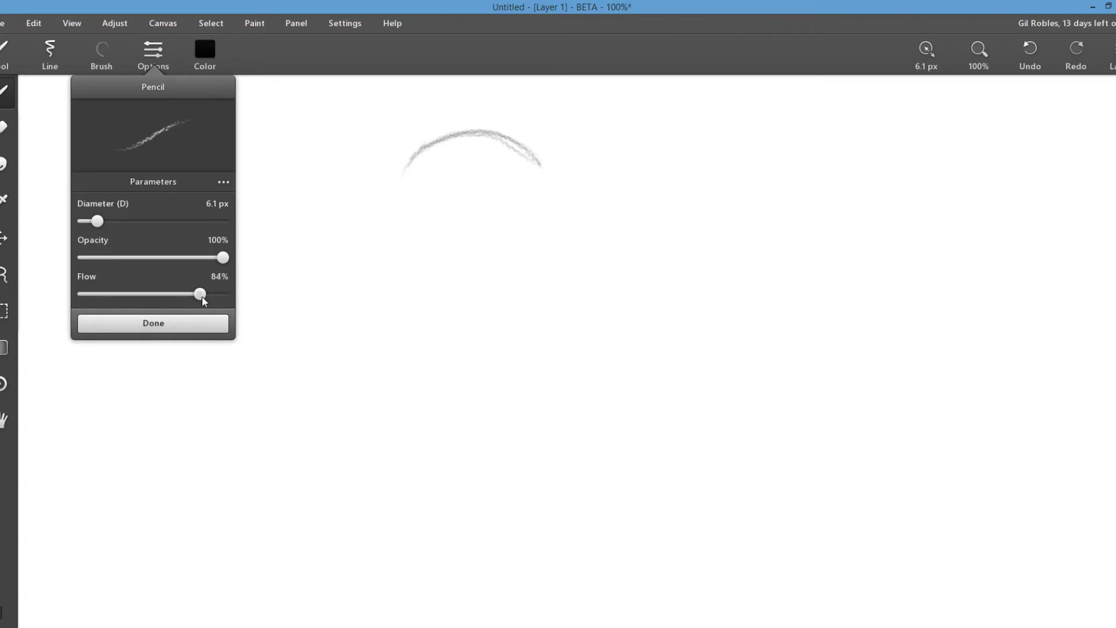
left_click(153, 322)
- Switch the freehand line mode to Smooth
left_click(50, 53)
left_click(60, 149)
left_click(54, 54)
left_click(172, 152)
left_click(50, 53)
- Sketch the head's outline in pencil, building up the crown and both sides of the face
left_click_drag(396, 171, 541, 169)
left_click_drag(546, 191, 379, 230)
left_click_drag(395, 160, 390, 334)
left_click_drag(380, 195, 391, 349)
mouse_move(388, 342)
left_mouse_down()
mouse_move(431, 388)
mouse_move(392, 336)
left_mouse_up()
left_click_drag(397, 174, 590, 185)
left_click_drag(533, 136, 575, 187)
left_click_drag(567, 148, 588, 279)
left_click_drag(584, 234, 576, 317)
- Add the vertical centre line and the eye guide lines, and reinforce the crown and the left side of the face
left_click_drag(464, 143, 479, 398)
left_click_drag(471, 150, 492, 361)
mouse_move(381, 173)
left_mouse_down()
mouse_move(399, 253)
mouse_move(552, 250)
left_mouse_up()
left_click_drag(422, 263, 552, 277)
mouse_move(387, 222)
left_mouse_down()
mouse_move(488, 215)
mouse_move(565, 244)
left_mouse_up()
left_click_drag(552, 178, 523, 241)
mouse_move(401, 162)
left_mouse_down()
mouse_move(367, 256)
mouse_move(601, 204)
left_mouse_up()
mouse_move(418, 140)
left_mouse_down()
mouse_move(569, 165)
mouse_move(381, 197)
left_mouse_up()
mouse_move(411, 253)
left_mouse_down()
mouse_move(575, 241)
mouse_move(378, 293)
left_mouse_up()
mouse_move(384, 290)
left_mouse_down()
mouse_move(395, 365)
mouse_move(410, 372)
left_mouse_up()
- Draw both frowning eyebrows and the left eye along the eye guide line
mouse_move(394, 238)
left_mouse_down()
mouse_move(455, 240)
mouse_move(465, 252)
left_mouse_up()
left_click_drag(456, 233, 488, 239)
mouse_move(458, 238)
left_mouse_down()
mouse_move(526, 226)
mouse_move(554, 243)
left_mouse_up()
left_click_drag(530, 232, 555, 250)
mouse_move(381, 256)
left_mouse_down()
mouse_move(539, 245)
mouse_move(416, 299)
mouse_move(464, 253)
left_mouse_up()
mouse_move(462, 248)
left_mouse_down()
mouse_move(495, 273)
mouse_move(465, 336)
left_mouse_up()
- Erase the guide line over the nose area with a smaller eraser, and return to the brush
key("e")
mouse_move(926, 55)
left_mouse_down()
mouse_move(879, 64)
mouse_move(892, 64)
left_mouse_up()
left_click_drag(473, 293, 479, 324)
key("b")
- Sketch the nose, the left cheek folds and the left half of the downturned mouth
left_click_drag(437, 276, 459, 252)
mouse_move(475, 257)
left_mouse_down()
mouse_move(493, 281)
mouse_move(457, 321)
left_mouse_up()
left_click_drag(440, 280, 410, 356)
mouse_move(386, 303)
left_mouse_down()
mouse_move(400, 359)
mouse_move(388, 312)
left_mouse_up()
left_click_drag(416, 333, 436, 296)
left_click_drag(438, 282, 458, 309)
left_click_drag(443, 301, 481, 306)
mouse_move(478, 302)
left_mouse_down()
mouse_move(492, 276)
mouse_move(474, 307)
mouse_move(485, 304)
mouse_move(456, 330)
mouse_move(473, 330)
mouse_move(420, 351)
mouse_move(421, 367)
left_mouse_up()
- Draw the right eye and brow, the right nostril and the lines around the right eye and temple
mouse_move(451, 250)
left_mouse_down()
mouse_move(402, 252)
mouse_move(445, 253)
mouse_move(406, 255)
mouse_move(442, 251)
mouse_move(409, 254)
mouse_move(441, 234)
mouse_move(474, 235)
mouse_move(441, 251)
mouse_move(443, 276)
mouse_move(494, 270)
mouse_move(513, 248)
mouse_move(501, 249)
left_mouse_up()
left_click_drag(493, 249, 529, 248)
left_click_drag(483, 234, 522, 226)
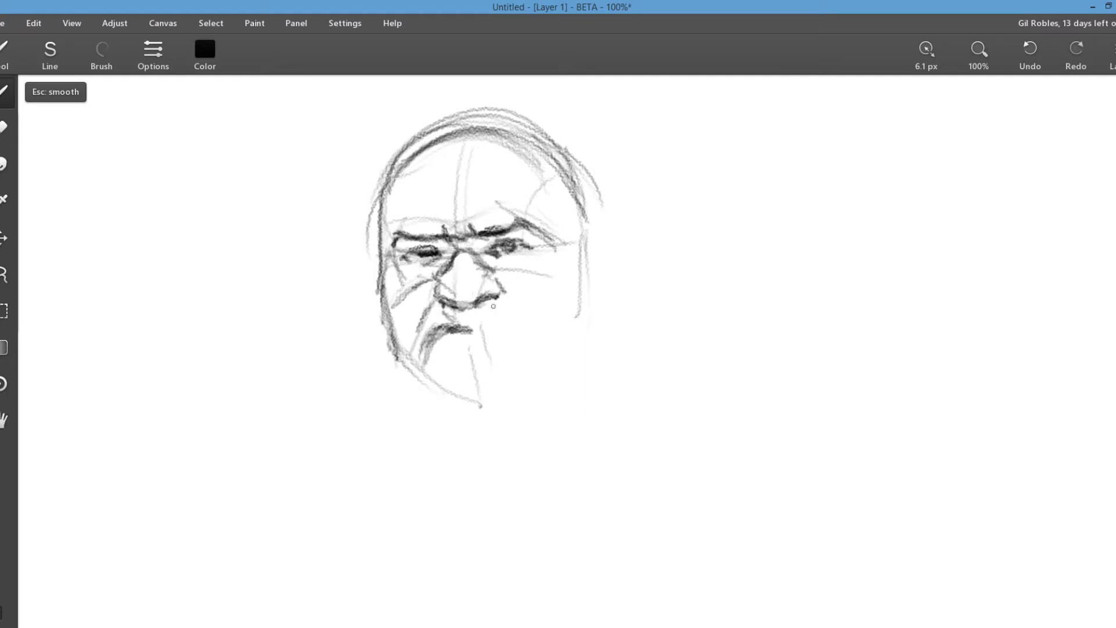
mouse_move(505, 292)
left_mouse_down()
mouse_move(443, 312)
mouse_move(482, 312)
mouse_move(440, 301)
mouse_move(491, 302)
left_mouse_up()
mouse_move(477, 252)
left_mouse_down()
mouse_move(552, 300)
mouse_move(555, 267)
left_mouse_up()
left_click_drag(553, 227, 547, 249)
mouse_move(552, 198)
left_mouse_down()
mouse_move(549, 250)
mouse_move(571, 236)
left_mouse_up()
- Shade the left cheek edge and draw the right cheek fold and the contour beside the mouth
mouse_move(483, 127)
left_mouse_down()
mouse_move(555, 191)
mouse_move(567, 229)
mouse_move(578, 279)
mouse_move(526, 325)
mouse_move(534, 334)
left_mouse_up()
left_click_drag(400, 298, 407, 352)
left_click_drag(510, 273, 547, 301)
mouse_move(567, 247)
left_mouse_down()
mouse_move(549, 303)
mouse_move(585, 308)
mouse_move(526, 348)
mouse_move(537, 355)
left_mouse_up()
mouse_move(555, 301)
left_mouse_down()
mouse_move(528, 356)
mouse_move(480, 332)
mouse_move(483, 353)
left_mouse_up()
- Draw the headphone band arcs over the crown and a small curl of hair on the forehead
left_click_drag(383, 270, 388, 158)
left_click_drag(362, 198, 407, 116)
mouse_move(381, 192)
left_mouse_down()
mouse_move(393, 158)
mouse_move(483, 110)
left_mouse_up()
left_click_drag(380, 145, 558, 135)
mouse_move(464, 96)
left_mouse_down()
mouse_move(600, 177)
mouse_move(607, 198)
left_mouse_up()
left_click_drag(462, 135, 447, 162)
left_click_drag(437, 145, 450, 171)
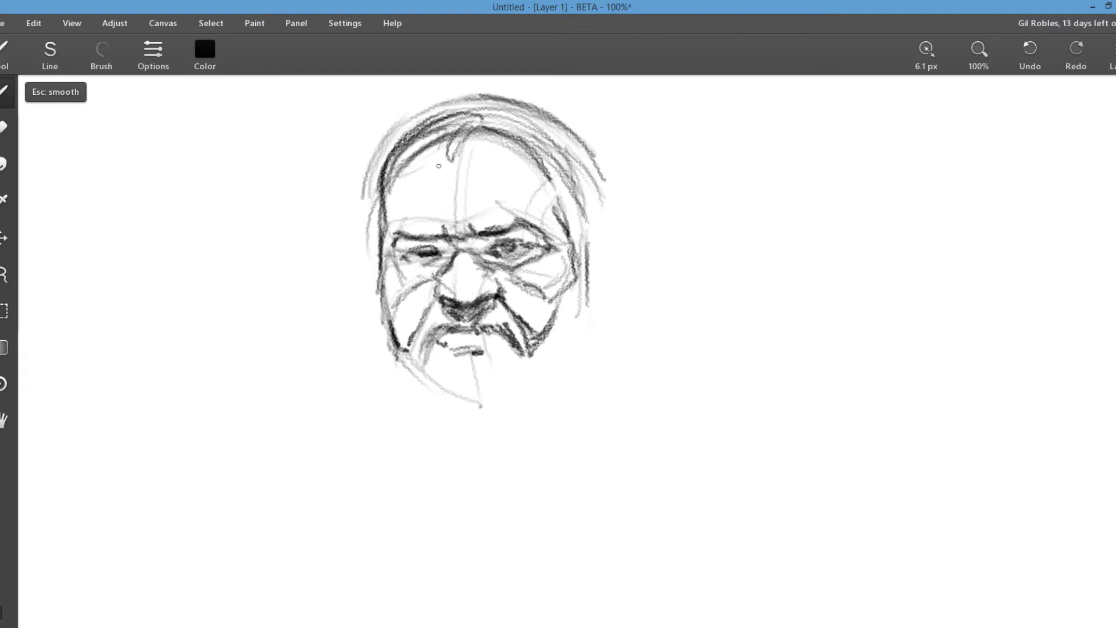
- Sketch the lower lip, the chin lines and the left side of the jaw
left_click_drag(451, 359, 482, 353)
mouse_move(454, 368)
left_mouse_down()
mouse_move(495, 374)
mouse_move(460, 419)
left_mouse_up()
left_click_drag(467, 367, 465, 419)
mouse_move(416, 343)
left_mouse_down()
mouse_move(415, 360)
mouse_move(455, 414)
left_mouse_up()
left_click_drag(411, 374, 456, 423)
mouse_move(381, 299)
left_mouse_down()
mouse_move(421, 410)
mouse_move(465, 435)
left_mouse_up()
left_click_drag(409, 400, 431, 462)
- Draw the left end of the headphone band and start the left ear cup
left_click_drag(378, 290, 374, 256)
left_click_drag(372, 241, 366, 189)
mouse_move(370, 236)
left_mouse_down()
mouse_move(341, 278)
mouse_move(370, 315)
left_mouse_up()
mouse_move(340, 247)
left_mouse_down()
mouse_move(358, 204)
mouse_move(367, 218)
mouse_move(479, 98)
left_mouse_up()
- Draw the right side of the face and the jaw curving down to the chin
mouse_move(586, 239)
left_mouse_down()
mouse_move(561, 277)
mouse_move(586, 261)
mouse_move(583, 303)
left_mouse_up()
mouse_move(586, 311)
left_mouse_down()
mouse_move(567, 381)
mouse_move(539, 416)
left_mouse_up()
left_click_drag(587, 317, 526, 418)
left_click_drag(515, 346, 531, 371)
left_click_drag(555, 362, 488, 433)
left_click_drag(542, 400, 458, 438)
left_click_drag(589, 278, 476, 441)
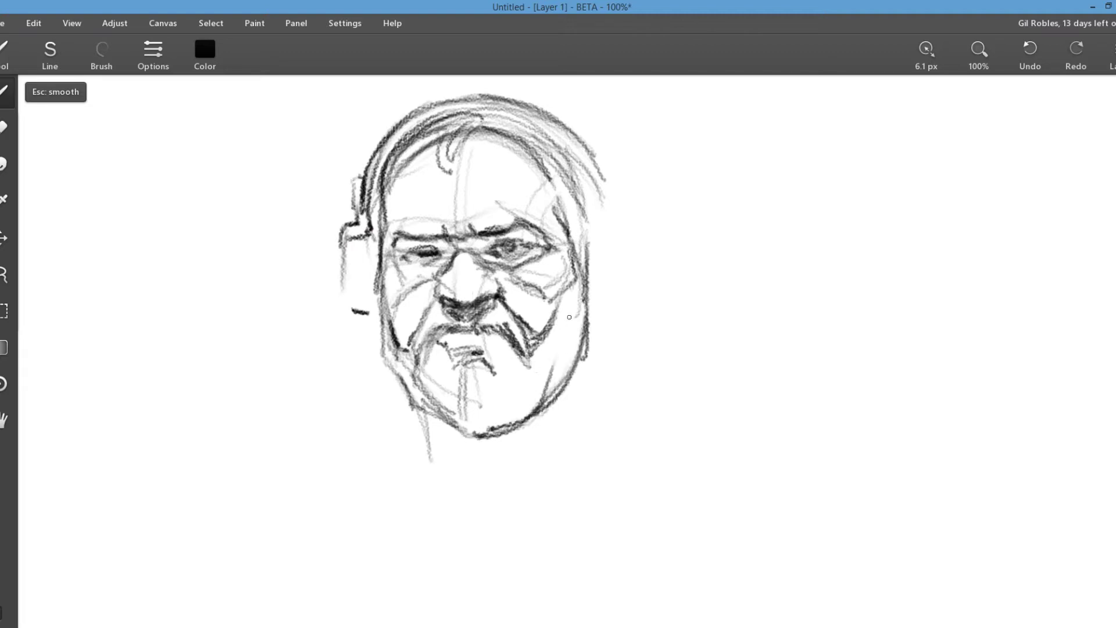
- Darken the right side of the headphone band and draw both ear cups
left_click_drag(422, 122, 596, 204)
left_click_drag(471, 105, 592, 244)
mouse_move(578, 157)
left_mouse_down()
mouse_move(603, 209)
mouse_move(611, 202)
left_mouse_up()
mouse_move(612, 205)
left_mouse_down()
mouse_move(594, 214)
mouse_move(625, 229)
mouse_move(593, 274)
left_mouse_up()
left_click_drag(590, 221, 584, 291)
left_click_drag(617, 224, 627, 279)
left_click_drag(366, 231, 343, 308)
left_click_drag(355, 310, 373, 318)
left_click_drag(629, 221, 605, 306)
left_click_drag(625, 227, 617, 296)
left_click_drag(594, 220, 616, 221)
mouse_move(618, 307)
left_mouse_down()
mouse_move(588, 306)
mouse_move(583, 345)
left_mouse_up()
- Reinforce the jawline and sketch both sides of the neck and the right shoulder line
mouse_move(382, 350)
left_mouse_down()
mouse_move(407, 407)
mouse_move(459, 439)
left_mouse_up()
left_click_drag(523, 420, 583, 365)
mouse_move(594, 310)
left_mouse_down()
mouse_move(597, 324)
mouse_move(679, 384)
left_mouse_up()
left_click_drag(593, 340, 580, 356)
left_click_drag(592, 310, 579, 409)
left_click_drag(588, 388, 539, 521)
left_click_drag(389, 383, 379, 433)
mouse_move(411, 398)
left_mouse_down()
mouse_move(420, 456)
mouse_move(463, 496)
left_mouse_up()
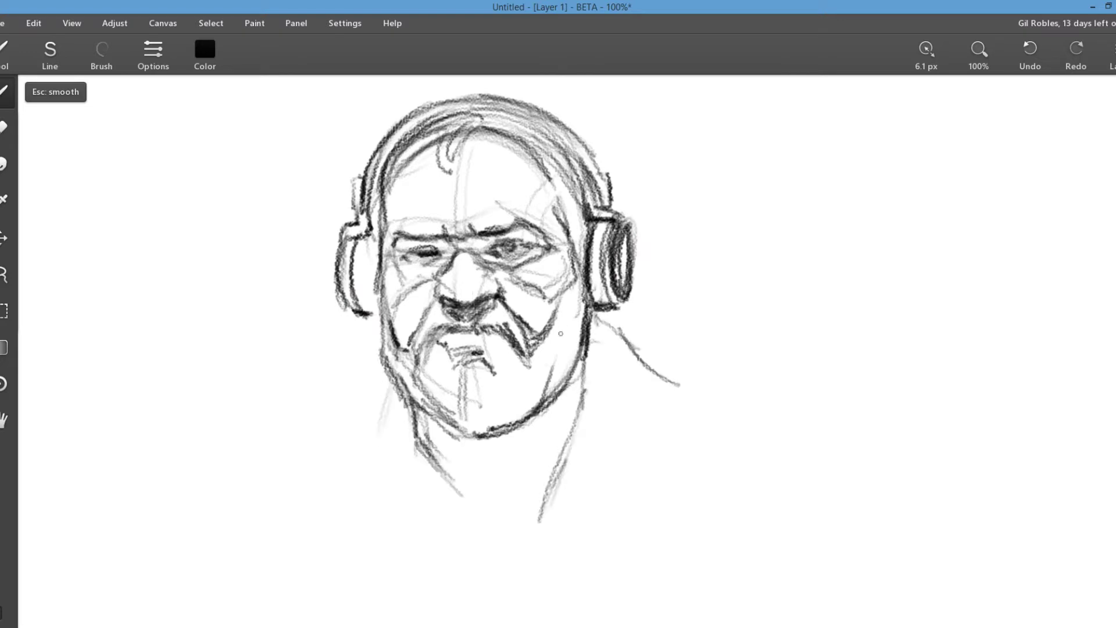
- Sketch the left shoulder, the right sleeve edge and the shirt collar, and reinforce the right neck line
mouse_move(381, 338)
left_mouse_down()
mouse_move(336, 356)
mouse_move(247, 430)
left_mouse_up()
left_click_drag(650, 369, 672, 482)
left_click_drag(597, 319, 587, 336)
left_click_drag(590, 348, 628, 369)
mouse_move(587, 352)
left_mouse_down()
mouse_move(617, 389)
mouse_move(662, 391)
left_mouse_up()
mouse_move(590, 317)
left_mouse_down()
mouse_move(657, 387)
mouse_move(687, 383)
left_mouse_up()
mouse_move(587, 349)
left_mouse_down()
mouse_move(599, 385)
mouse_move(585, 437)
left_mouse_up()
left_click_drag(586, 363, 563, 487)
- Reduce the opacity of Layer 1 and shade the eyes, brows, left cheek and underside of the nose
left_click(1112, 55)
left_click_drag(1107, 111, 1070, 112)
mouse_move(398, 242)
left_mouse_down()
mouse_move(442, 249)
mouse_move(407, 274)
left_mouse_up()
mouse_move(472, 240)
left_mouse_down()
mouse_move(495, 254)
mouse_move(532, 240)
left_mouse_up()
mouse_move(448, 329)
left_mouse_down()
mouse_move(476, 335)
mouse_move(485, 353)
left_mouse_up()
left_click_drag(421, 261, 389, 312)
mouse_move(375, 251)
left_mouse_down()
mouse_move(375, 332)
mouse_move(407, 401)
left_mouse_up()
mouse_move(442, 308)
left_mouse_down()
mouse_move(472, 331)
mouse_move(494, 317)
left_mouse_up()
- Shade the moustache, right cheek and full beard down to the chin with pencil hatching
mouse_move(487, 332)
left_mouse_down()
mouse_move(505, 358)
mouse_move(519, 344)
left_mouse_up()
mouse_move(448, 349)
left_mouse_down()
mouse_move(421, 381)
mouse_move(427, 401)
left_mouse_up()
left_click_drag(465, 364, 461, 413)
left_click_drag(477, 367, 494, 422)
left_click_drag(497, 366, 511, 399)
mouse_move(446, 268)
left_mouse_down()
mouse_move(542, 335)
mouse_move(555, 279)
mouse_move(577, 258)
mouse_move(567, 176)
mouse_move(583, 273)
mouse_move(551, 325)
mouse_move(573, 363)
left_mouse_up()
left_click_drag(561, 337, 546, 401)
left_click_drag(541, 354, 523, 419)
left_click_drag(506, 374, 491, 424)
- Hatch the headphones and right temple, fill in the forehead hair tuft and darken the left edge of the head
mouse_move(366, 213)
left_mouse_down()
mouse_move(416, 119)
mouse_move(451, 105)
mouse_move(526, 116)
mouse_move(605, 192)
left_mouse_up()
mouse_move(456, 122)
left_mouse_down()
mouse_move(445, 137)
mouse_move(468, 140)
left_mouse_up()
left_click_drag(387, 171, 375, 227)
- Erase the stray pencil lines along the left side of the forehead with the Hard eraser
key("e")
left_click(153, 52)
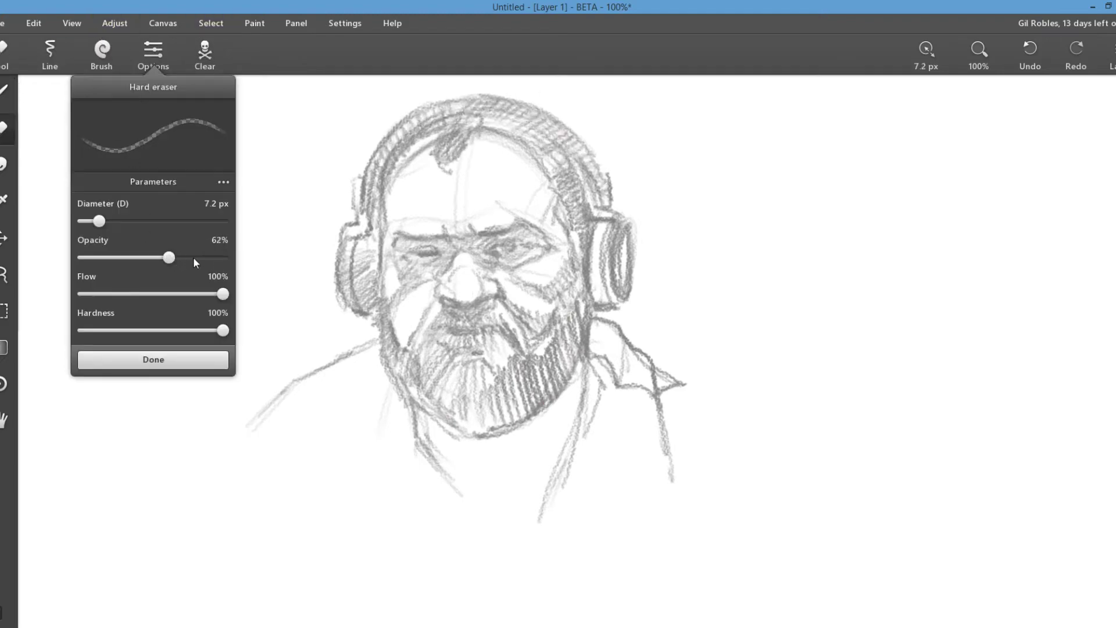
left_click_drag(425, 156, 393, 190)
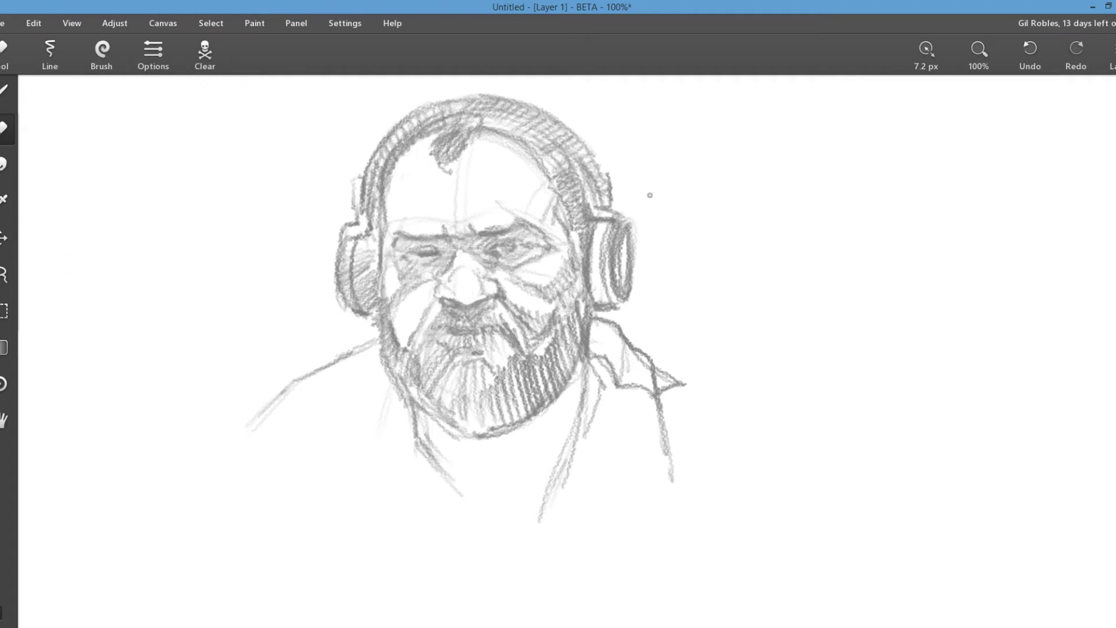
- Fade the Layer 1 sketch further, add a new layer above it and switch to the Ink brush
left_click(1112, 55)
left_click_drag(1069, 111, 1047, 110)
left_click(993, 87)
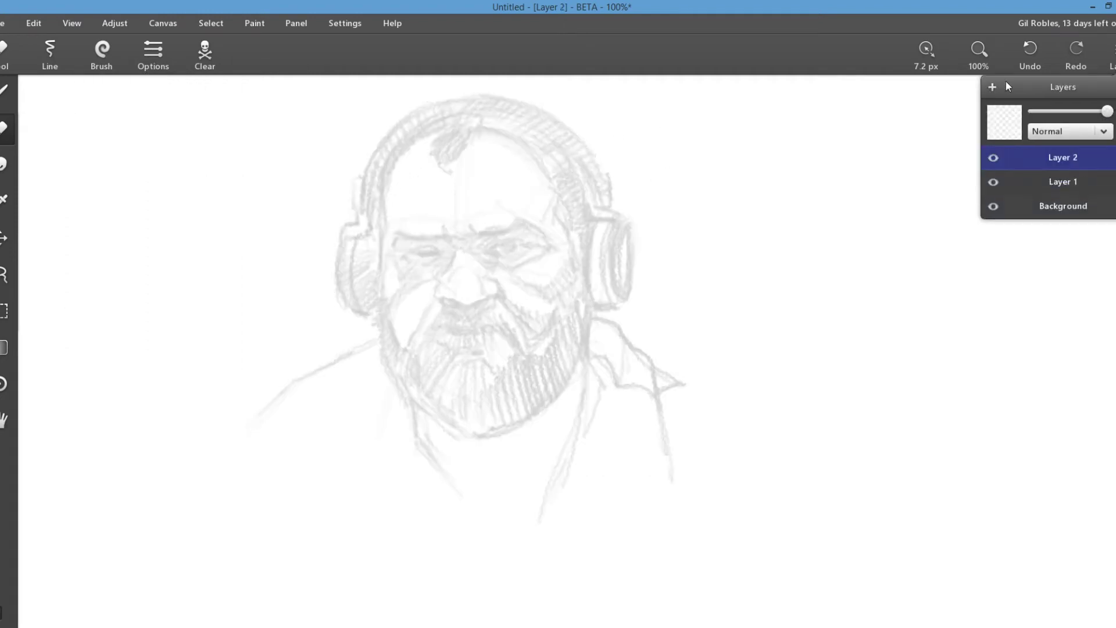
left_click(4, 90)
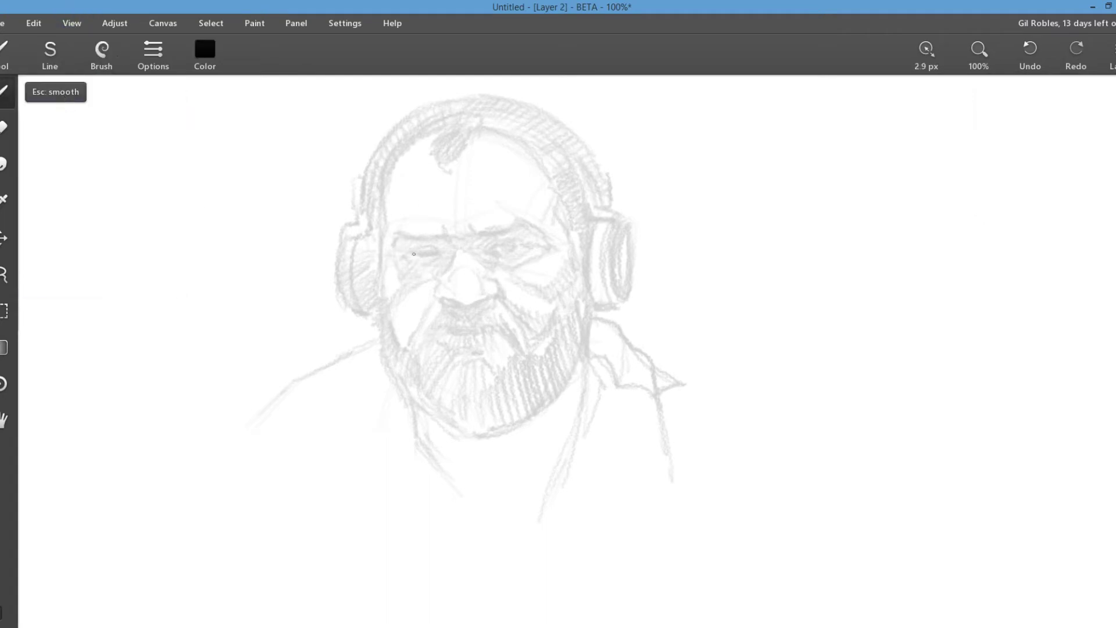
left_click_drag(405, 254, 442, 245)
left_click(153, 51)
left_click(103, 58)
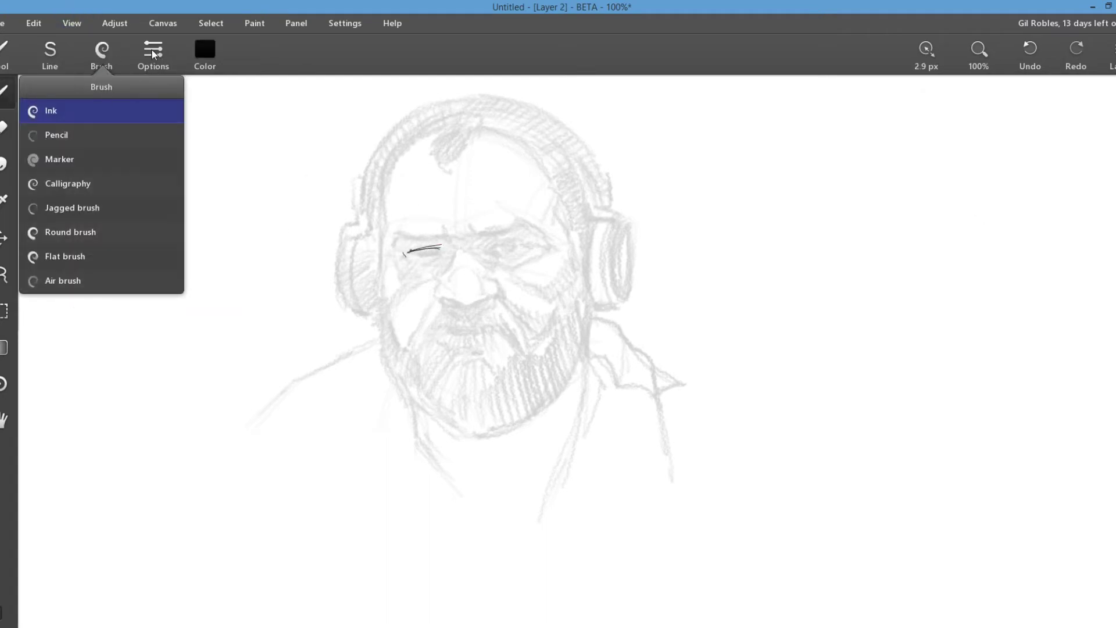
left_click(50, 51)
left_click_drag(391, 243, 441, 239)
left_click(1113, 55)
left_click(1004, 122)
left_click(1013, 135)
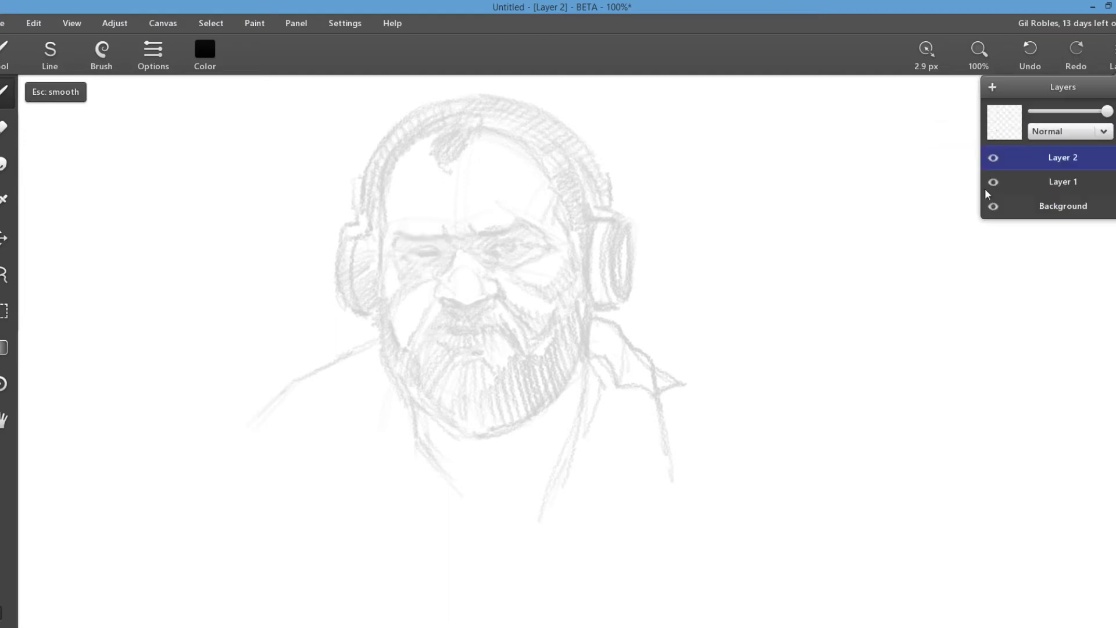
- Ink the left eye and brow, the left ear cup and the left end of the headphone band
left_click_drag(426, 240, 460, 244)
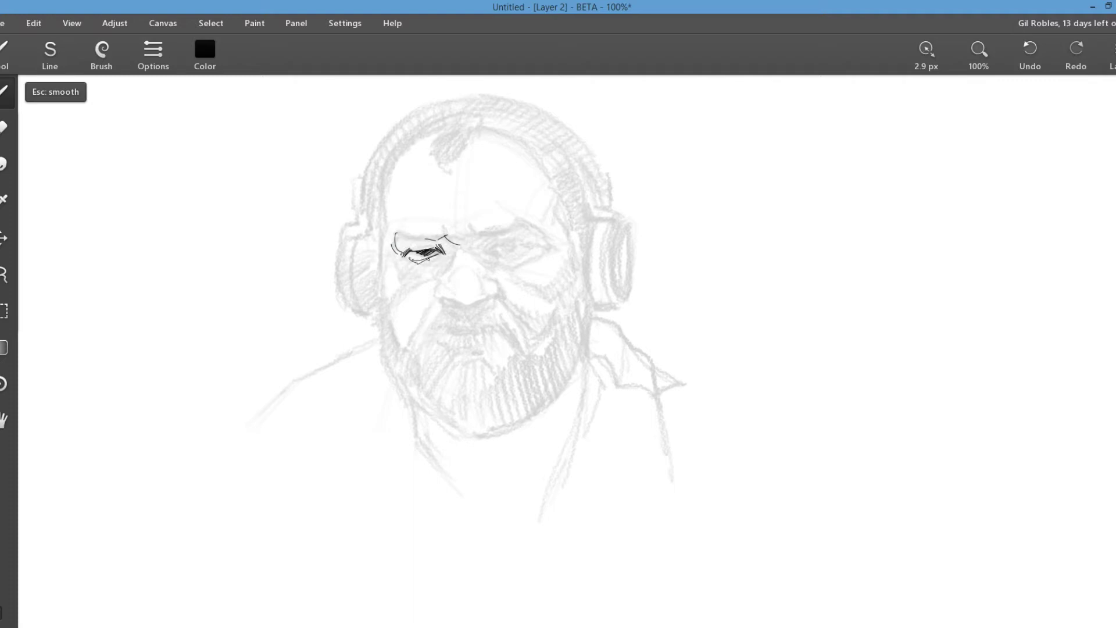
mouse_move(404, 263)
left_mouse_down()
mouse_move(436, 278)
mouse_move(447, 238)
mouse_move(440, 269)
mouse_move(436, 234)
left_mouse_up()
mouse_move(394, 176)
left_mouse_down()
mouse_move(385, 224)
mouse_move(379, 169)
mouse_move(439, 119)
mouse_move(362, 197)
mouse_move(369, 215)
mouse_move(349, 238)
mouse_move(389, 222)
left_mouse_up()
mouse_move(354, 283)
left_mouse_down()
mouse_move(372, 314)
mouse_move(342, 268)
mouse_move(349, 305)
mouse_move(388, 321)
mouse_move(399, 353)
left_mouse_up()
mouse_move(386, 273)
left_mouse_down()
mouse_move(409, 282)
mouse_move(442, 259)
left_mouse_up()
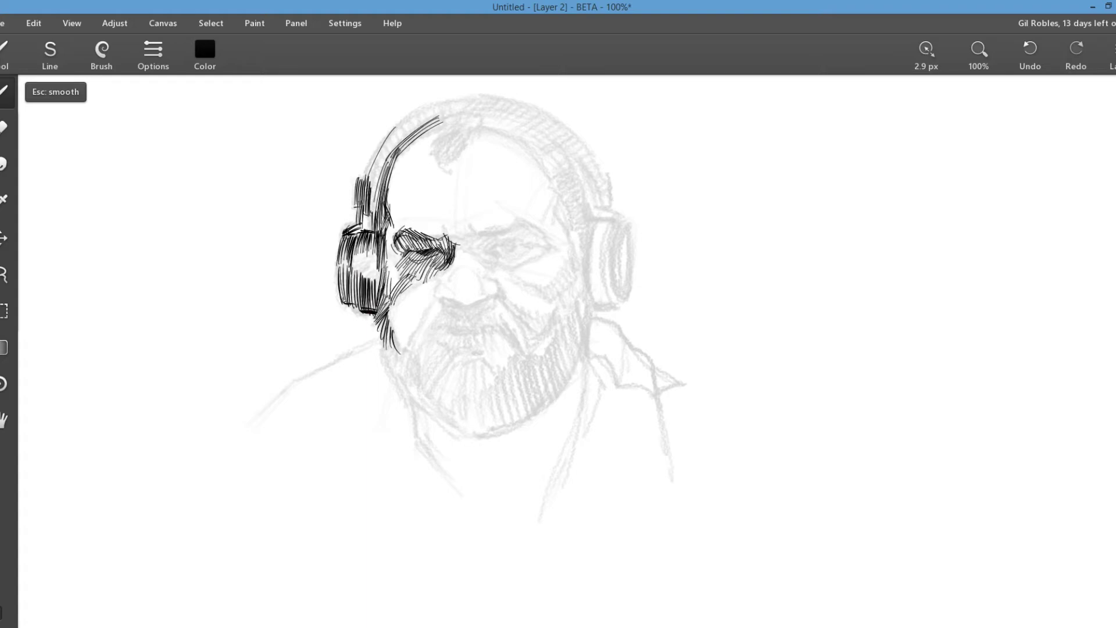
- Hatch the lower left cheek and crosshatch the bag under the left eye in ink
mouse_move(407, 324)
left_mouse_down()
mouse_move(431, 310)
mouse_move(396, 337)
mouse_move(390, 354)
mouse_move(401, 355)
left_mouse_up()
left_click_drag(419, 265, 447, 250)
mouse_move(425, 268)
left_mouse_down()
mouse_move(448, 245)
mouse_move(432, 282)
left_mouse_up()
left_click_drag(409, 266, 443, 274)
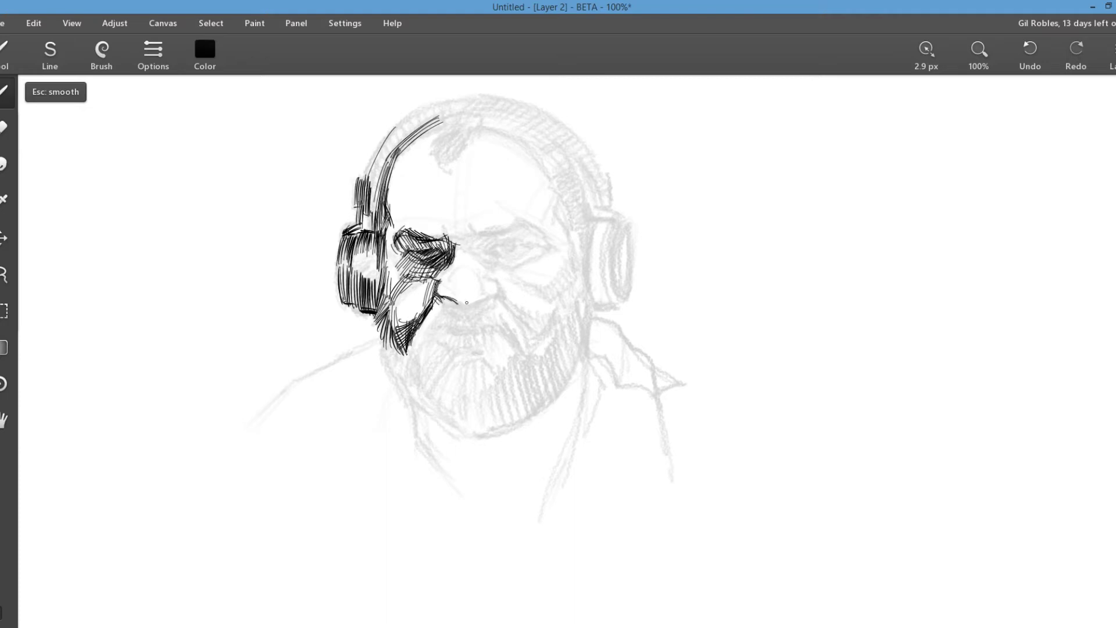
- Ink the nostrils and dark underside of the nose, and deepen the shading around the left eye
left_click_drag(437, 297, 448, 311)
left_click_drag(445, 295, 462, 312)
left_click_drag(458, 294, 475, 314)
mouse_move(477, 293)
left_mouse_down()
mouse_move(496, 308)
mouse_move(464, 320)
left_mouse_up()
left_click_drag(475, 299, 463, 320)
left_click_drag(406, 256, 452, 238)
- Ink the left half of the moustache and the top of the beard on the left cheek
mouse_move(375, 320)
left_mouse_down()
mouse_move(409, 379)
mouse_move(429, 329)
left_mouse_up()
left_click_drag(447, 308, 432, 337)
mouse_move(464, 309)
left_mouse_down()
mouse_move(449, 337)
mouse_move(461, 334)
left_mouse_up()
left_click_drag(438, 327, 429, 345)
left_click_drag(467, 299, 451, 323)
mouse_move(473, 309)
left_mouse_down()
mouse_move(429, 341)
mouse_move(423, 370)
left_mouse_up()
left_click_drag(457, 336, 444, 387)
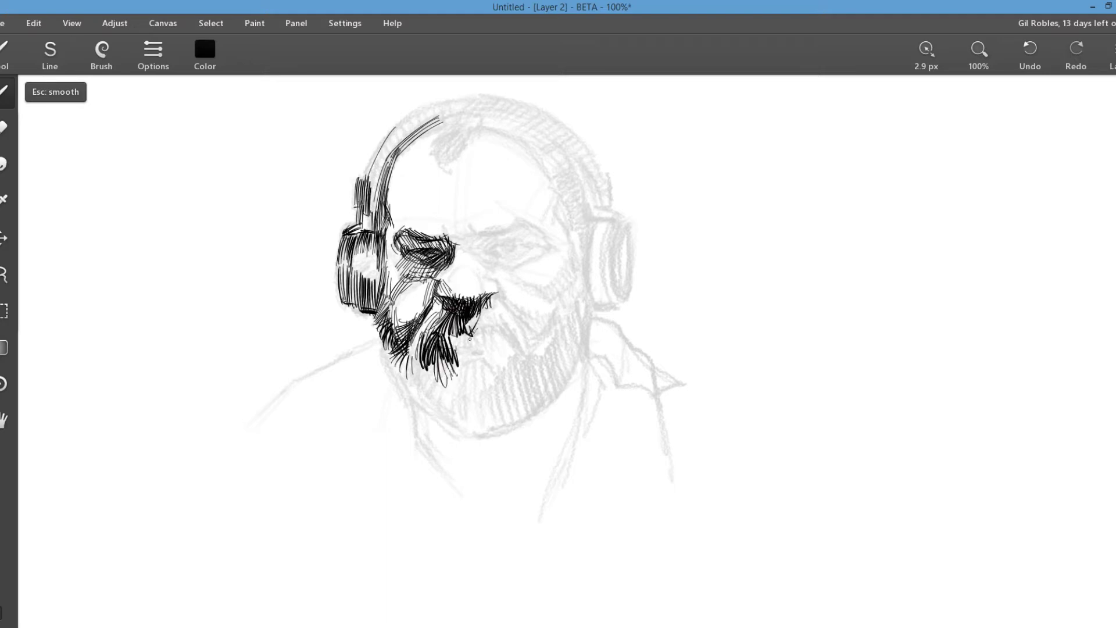
- Start the right half of the moustache and ink the left side of the beard down toward the chin
left_click_drag(480, 317, 486, 343)
mouse_move(487, 315)
left_mouse_down()
mouse_move(500, 337)
mouse_move(534, 346)
left_mouse_up()
mouse_move(416, 338)
left_mouse_down()
mouse_move(405, 368)
mouse_move(387, 368)
mouse_move(388, 384)
left_mouse_up()
left_click_drag(414, 354, 403, 398)
mouse_move(426, 358)
left_mouse_down()
mouse_move(418, 402)
mouse_move(433, 413)
left_mouse_up()
left_click_drag(449, 373, 459, 419)
- Ink the frown creases between the brows, the right eyebrow and the right side of the nose bridge
left_click_drag(451, 248, 468, 231)
left_click_drag(454, 253, 482, 238)
left_click_drag(463, 249, 481, 225)
mouse_move(472, 236)
left_mouse_down()
mouse_move(515, 224)
mouse_move(496, 234)
left_mouse_up()
left_click_drag(479, 264, 499, 245)
left_click_drag(495, 263, 537, 271)
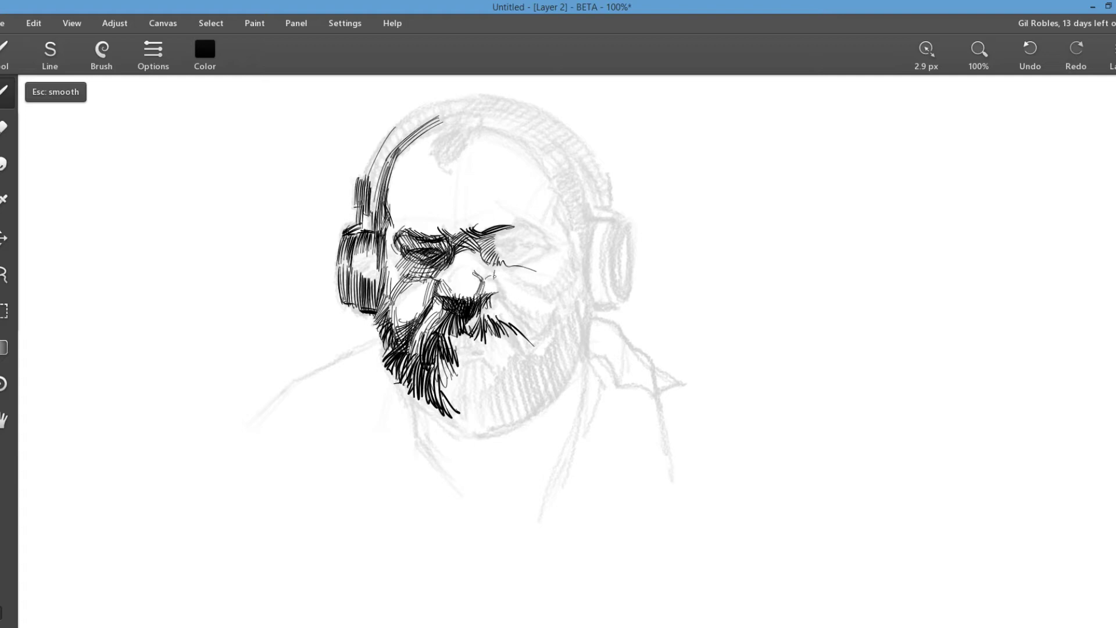
- Ink the fold beside the nose, fill the right half of the moustache and hatch around the mouth
left_click_drag(495, 279, 506, 305)
mouse_move(499, 288)
left_mouse_down()
mouse_move(531, 344)
mouse_move(502, 344)
left_mouse_up()
mouse_move(498, 321)
left_mouse_down()
mouse_move(528, 365)
mouse_move(511, 363)
left_mouse_up()
left_click_drag(491, 345, 511, 371)
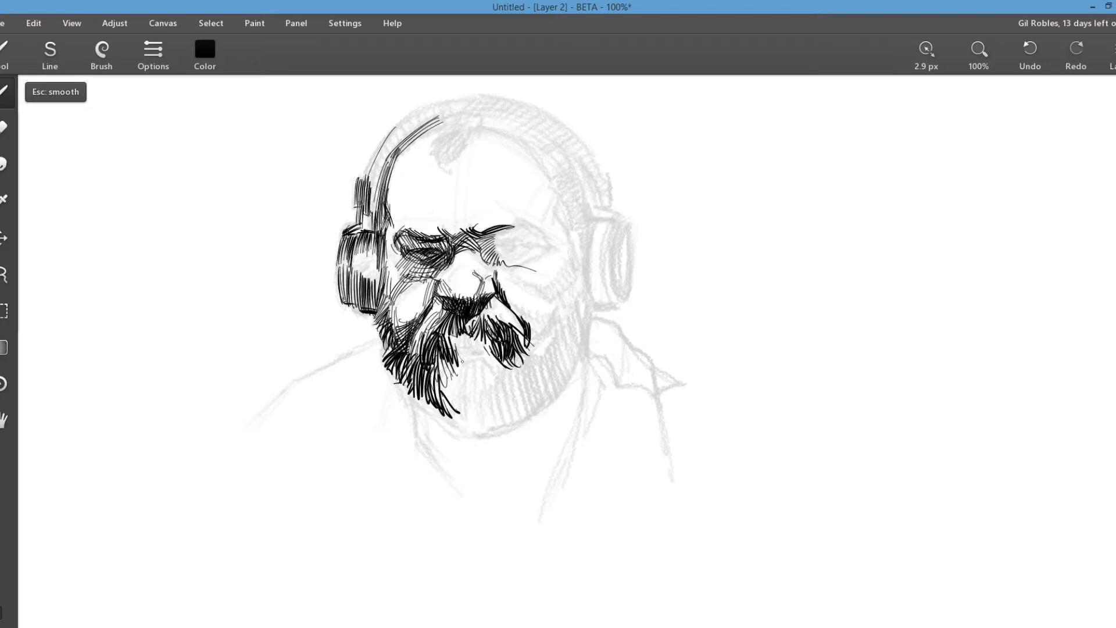
left_click_drag(450, 332, 468, 348)
left_click_drag(454, 337, 488, 348)
left_click_drag(462, 343, 495, 365)
left_click_drag(493, 346, 500, 359)
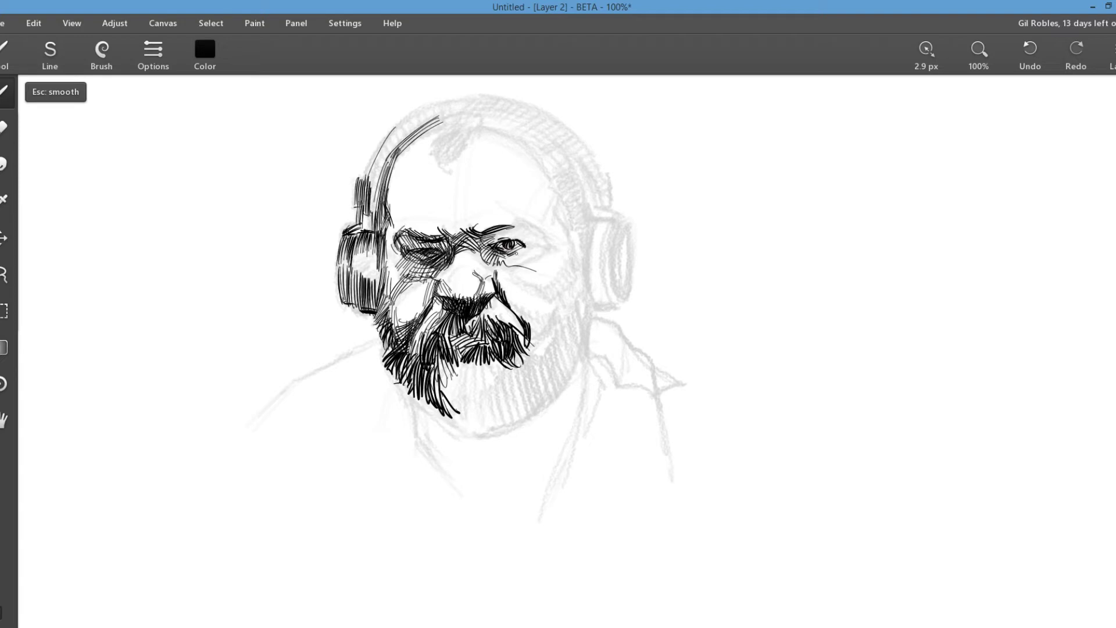
- Hatch the socket around the right eye and thicken the right eyebrow
left_click_drag(504, 262, 539, 250)
mouse_move(524, 261)
left_mouse_down()
mouse_move(542, 243)
mouse_move(518, 262)
mouse_move(537, 249)
left_mouse_up()
key("e")
key("e")
left_click_drag(491, 234, 522, 222)
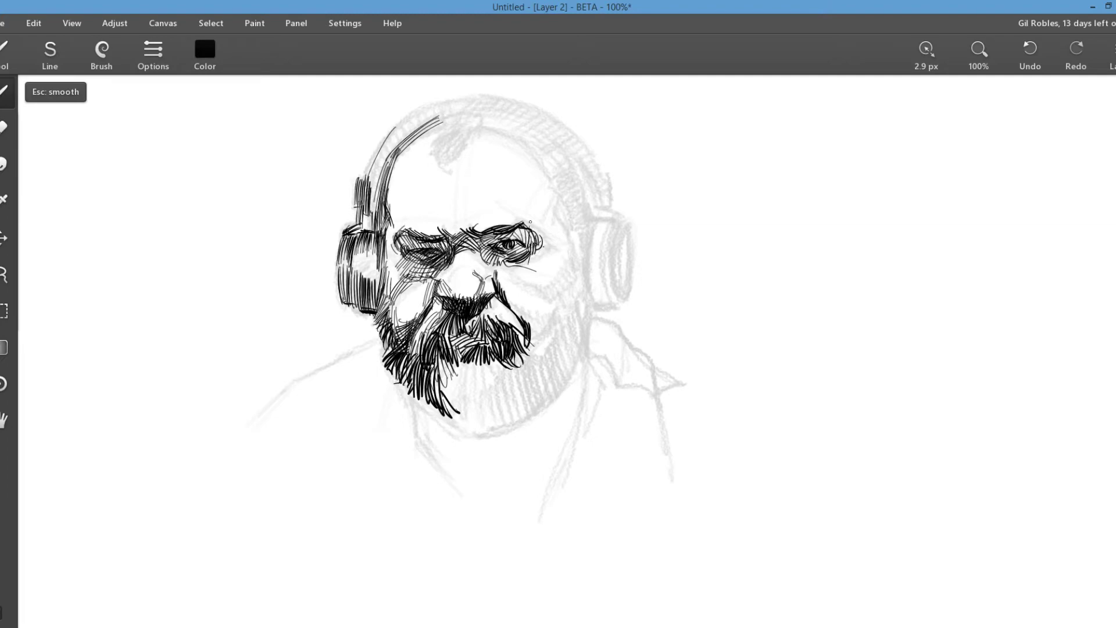
- Ink the folds below the right eye and hatch the right cheek
left_click_drag(508, 266, 520, 281)
mouse_move(527, 281)
left_mouse_down()
mouse_move(547, 300)
mouse_move(542, 287)
left_mouse_up()
mouse_move(541, 284)
left_mouse_down()
mouse_move(559, 261)
mouse_move(544, 291)
left_mouse_up()
left_click_drag(561, 259, 554, 294)
mouse_move(521, 293)
left_mouse_down()
mouse_move(540, 311)
mouse_move(551, 293)
left_mouse_up()
left_click_drag(510, 287, 518, 311)
mouse_move(512, 302)
left_mouse_down()
mouse_move(538, 328)
mouse_move(550, 298)
left_mouse_up()
left_click_drag(545, 321, 553, 285)
- Add hatching to the left cheek and ink the wrinkles on the left side of the forehead
mouse_move(403, 259)
left_mouse_down()
mouse_move(408, 287)
mouse_move(393, 328)
left_mouse_up()
left_click_drag(390, 199, 407, 218)
left_click_drag(410, 208, 428, 224)
left_click_drag(408, 154, 395, 195)
left_click_drag(419, 177, 401, 196)
left_click_drag(427, 180, 456, 206)
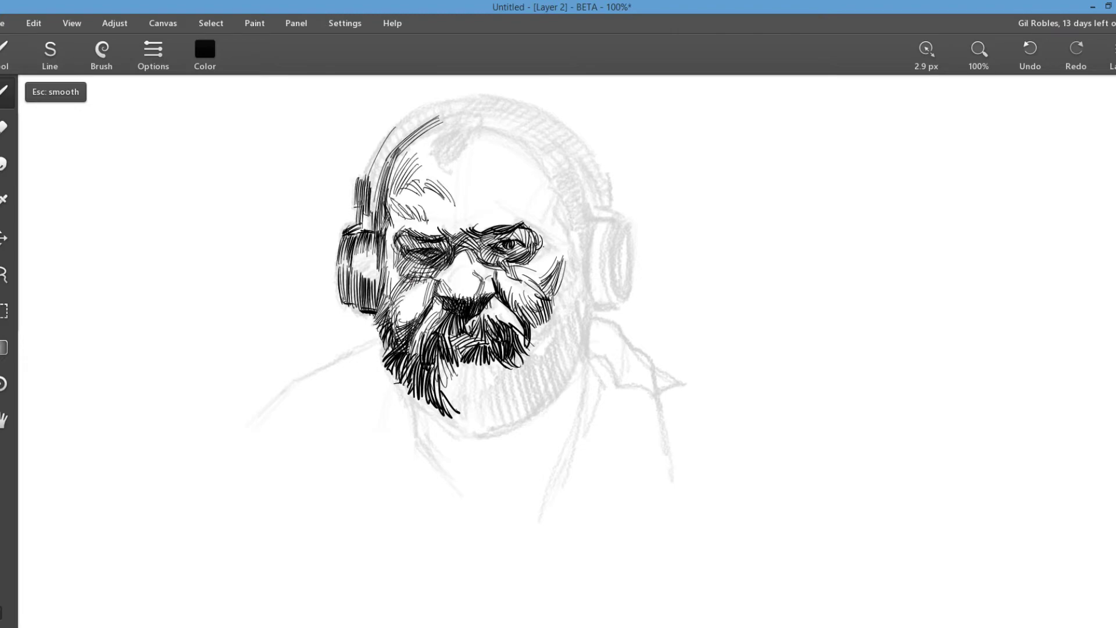
- Hatch the right temple and ink the right sideburn down into the beard
left_click_drag(506, 183, 555, 241)
left_click_drag(549, 183, 566, 268)
mouse_move(569, 221)
left_mouse_down()
mouse_move(574, 278)
mouse_move(563, 275)
mouse_move(581, 263)
left_mouse_up()
left_click_drag(542, 306, 583, 275)
left_click_drag(580, 220, 586, 278)
left_click_drag(543, 307, 581, 289)
mouse_move(568, 266)
left_mouse_down()
mouse_move(583, 320)
mouse_move(593, 311)
mouse_move(570, 339)
left_mouse_up()
mouse_move(570, 308)
left_mouse_down()
mouse_move(584, 340)
mouse_move(594, 330)
left_mouse_up()
left_click_drag(583, 274, 597, 302)
- Outline the right ear cup and fill the dark area between the right temple and the headphone band
left_click_drag(599, 301, 623, 298)
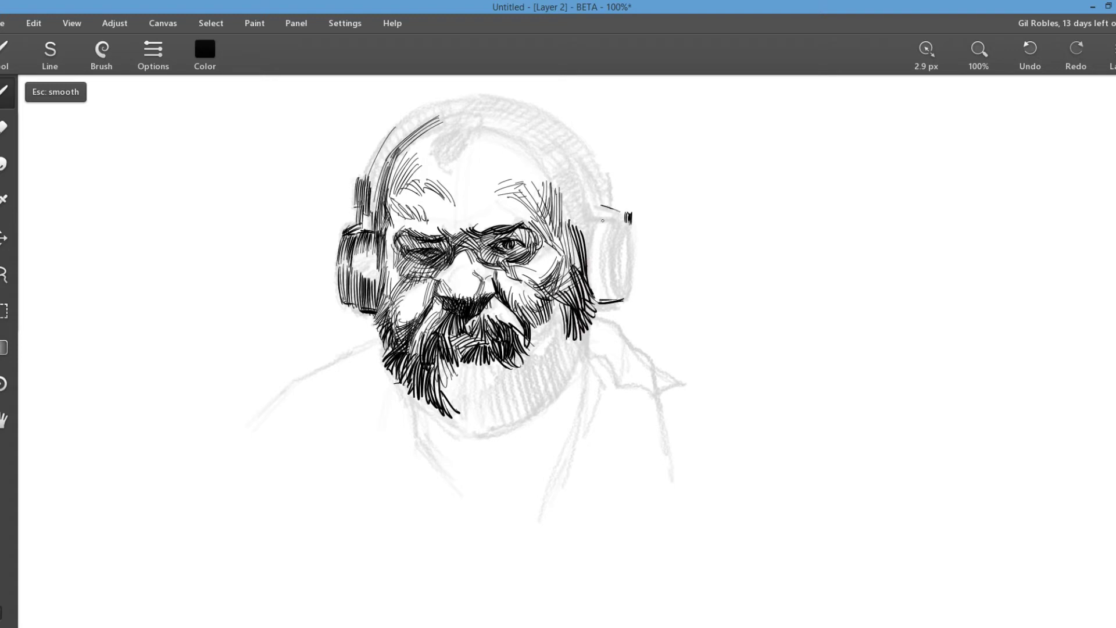
left_click_drag(615, 221, 618, 282)
left_click_drag(595, 219, 587, 272)
left_click_drag(617, 265, 620, 300)
left_click_drag(597, 210, 585, 280)
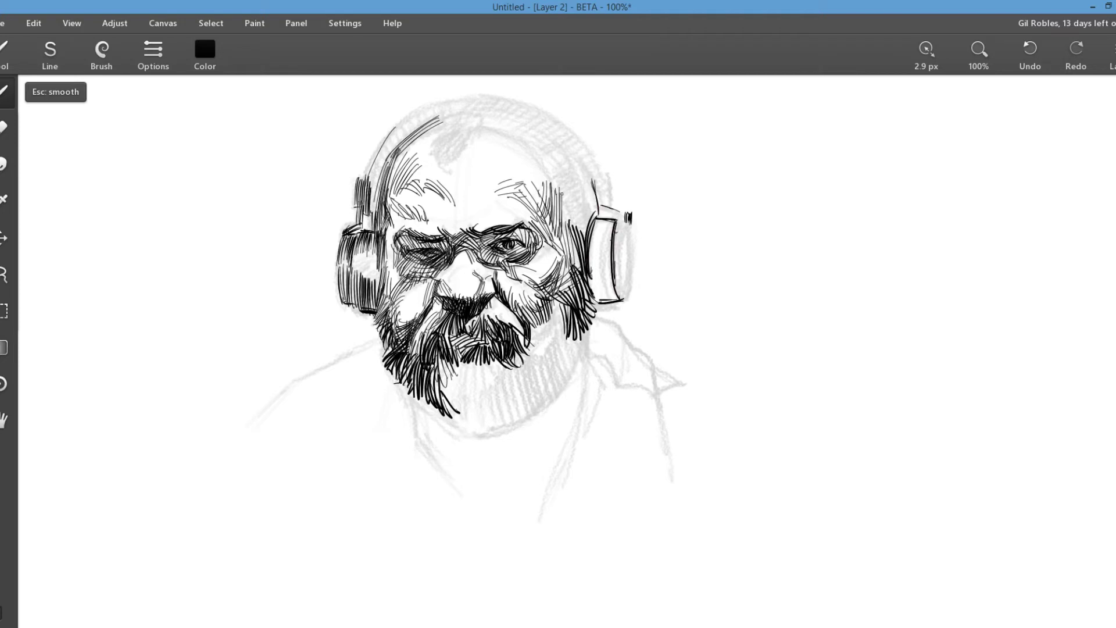
left_click_drag(560, 198, 567, 235)
left_click_drag(573, 195, 586, 236)
- Fill the right ear cup with dark hatching and darken the inner edge of the left ear cup
mouse_move(592, 190)
left_mouse_down()
mouse_move(596, 233)
mouse_move(612, 221)
left_mouse_up()
mouse_move(609, 221)
left_mouse_down()
mouse_move(614, 247)
mouse_move(628, 241)
mouse_move(635, 291)
left_mouse_up()
mouse_move(629, 221)
left_mouse_down()
mouse_move(639, 289)
mouse_move(637, 279)
mouse_move(621, 296)
left_mouse_up()
mouse_move(623, 247)
left_mouse_down()
mouse_move(631, 291)
mouse_move(627, 278)
mouse_move(595, 301)
left_mouse_up()
left_click_drag(598, 250, 611, 300)
left_click_drag(594, 302, 616, 299)
left_click_drag(368, 247, 384, 318)
- Ink the right side of the beard with long strokes from the cheek down past the jaw
left_click_drag(532, 345, 538, 358)
left_click_drag(543, 348, 550, 393)
mouse_move(549, 316)
left_mouse_down()
mouse_move(559, 381)
mouse_move(550, 407)
left_mouse_up()
mouse_move(576, 337)
left_mouse_down()
mouse_move(564, 419)
mouse_move(573, 416)
left_mouse_up()
left_click_drag(590, 325, 583, 378)
left_click_drag(511, 366, 499, 396)
mouse_move(526, 351)
left_mouse_down()
mouse_move(511, 410)
mouse_move(523, 416)
left_mouse_up()
mouse_move(506, 392)
left_mouse_down()
mouse_move(484, 429)
mouse_move(495, 434)
left_mouse_up()
mouse_move(540, 359)
left_mouse_down()
mouse_move(512, 427)
mouse_move(523, 421)
left_mouse_up()
mouse_move(555, 379)
left_mouse_down()
mouse_move(535, 426)
mouse_move(511, 441)
left_mouse_up()
mouse_move(552, 401)
left_mouse_down()
mouse_move(526, 445)
mouse_move(538, 444)
left_mouse_up()
left_click_drag(575, 407, 557, 450)
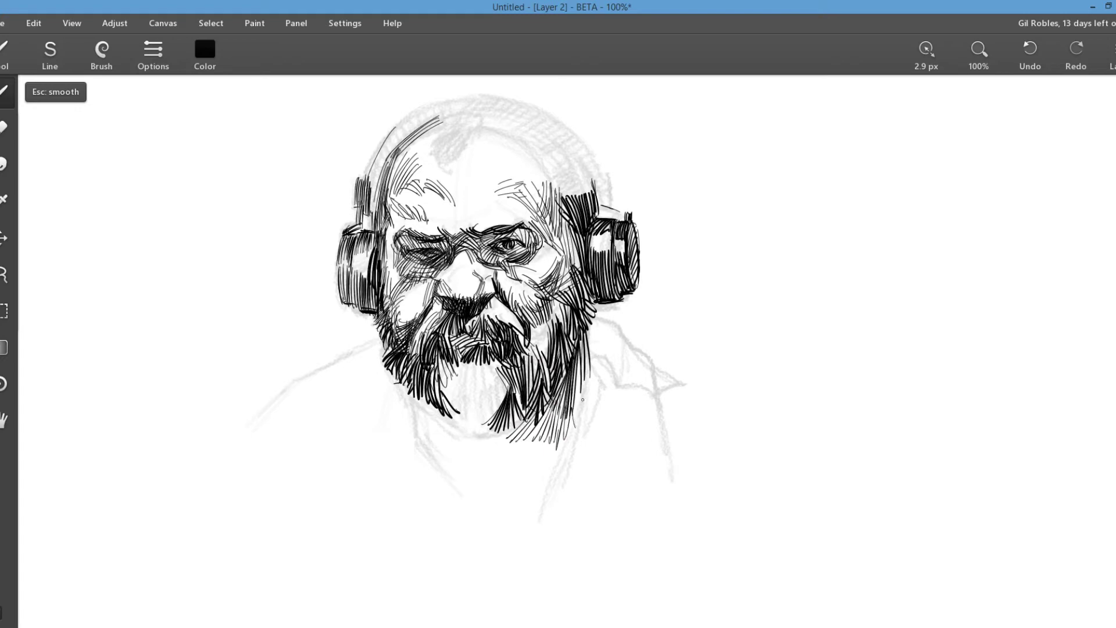
- Ink wrinkles across the forehead above the right brow and add fine hatching to the left cheek
left_click_drag(454, 213, 495, 192)
left_click_drag(458, 201, 502, 187)
left_click_drag(476, 213, 521, 195)
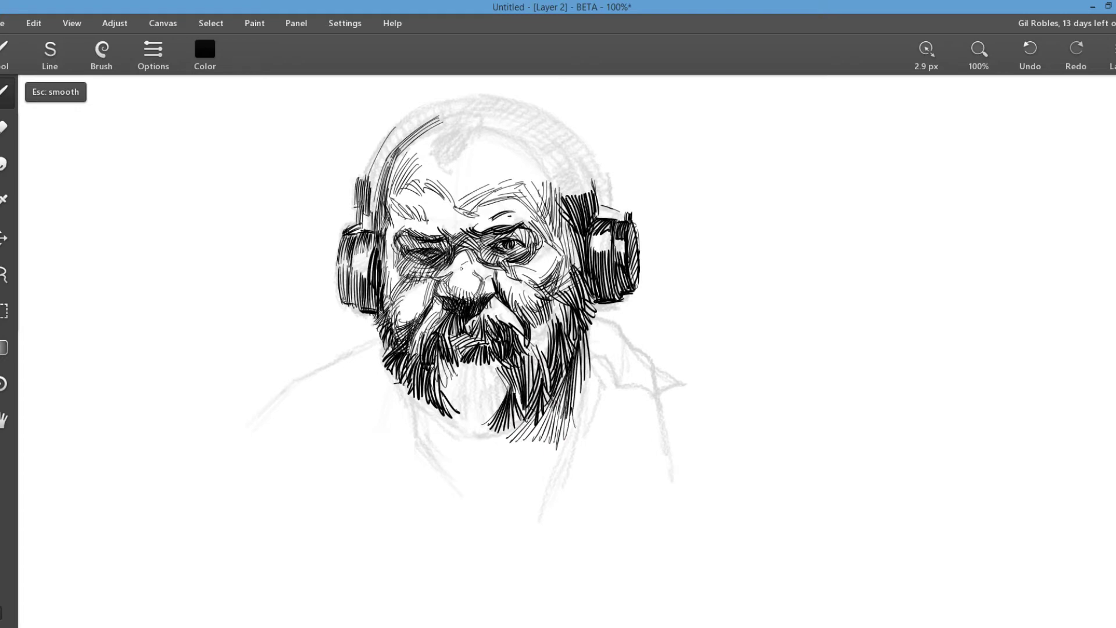
left_click_drag(416, 299, 397, 313)
left_click_drag(429, 288, 407, 325)
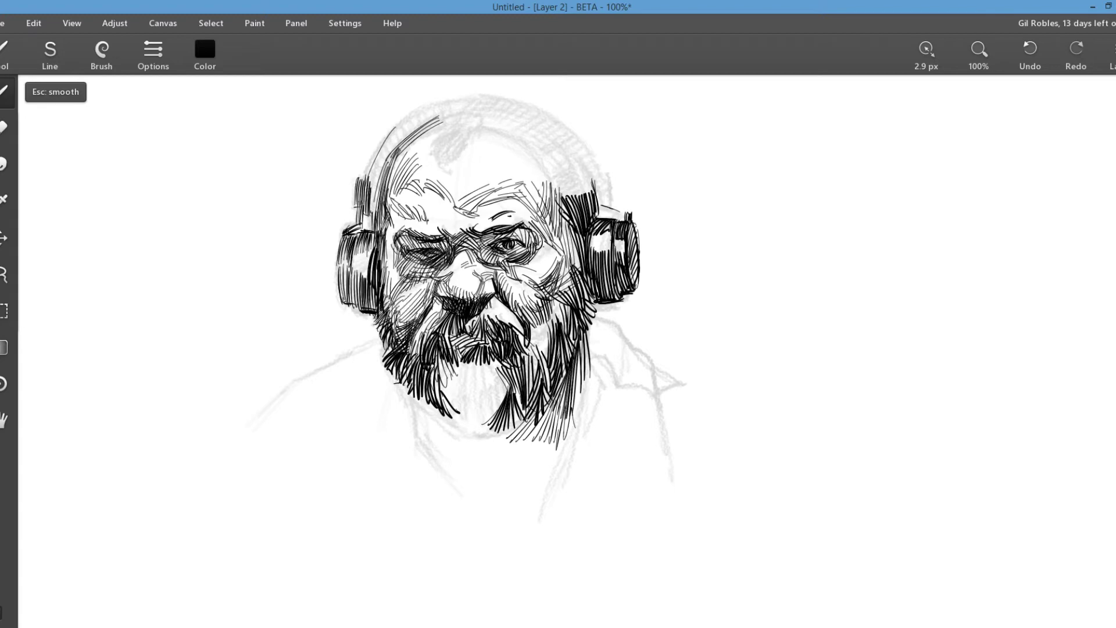
- Fill the center of the beard below the mouth with long ink strokes
mouse_move(462, 360)
left_mouse_down()
mouse_move(445, 401)
mouse_move(453, 425)
left_mouse_up()
mouse_move(474, 364)
left_mouse_down()
mouse_move(471, 435)
mouse_move(482, 423)
left_mouse_up()
left_click_drag(511, 360, 494, 404)
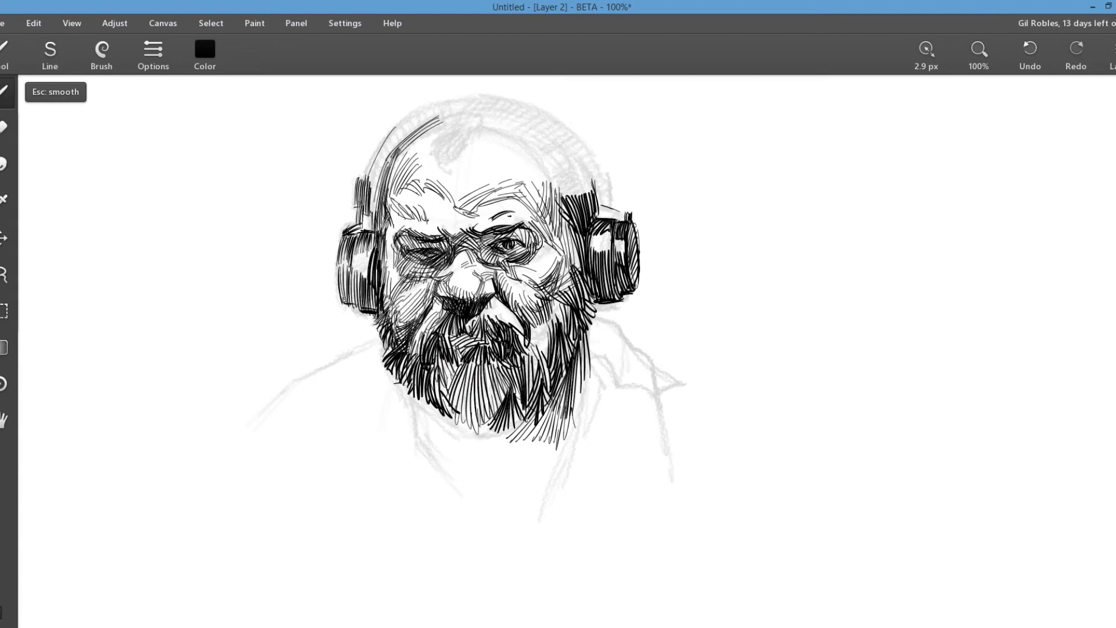
- Ink the hair tuft falling over the top of the forehead
mouse_move(457, 114)
left_mouse_down()
mouse_move(412, 143)
mouse_move(445, 173)
left_mouse_up()
left_click_drag(460, 123, 471, 150)
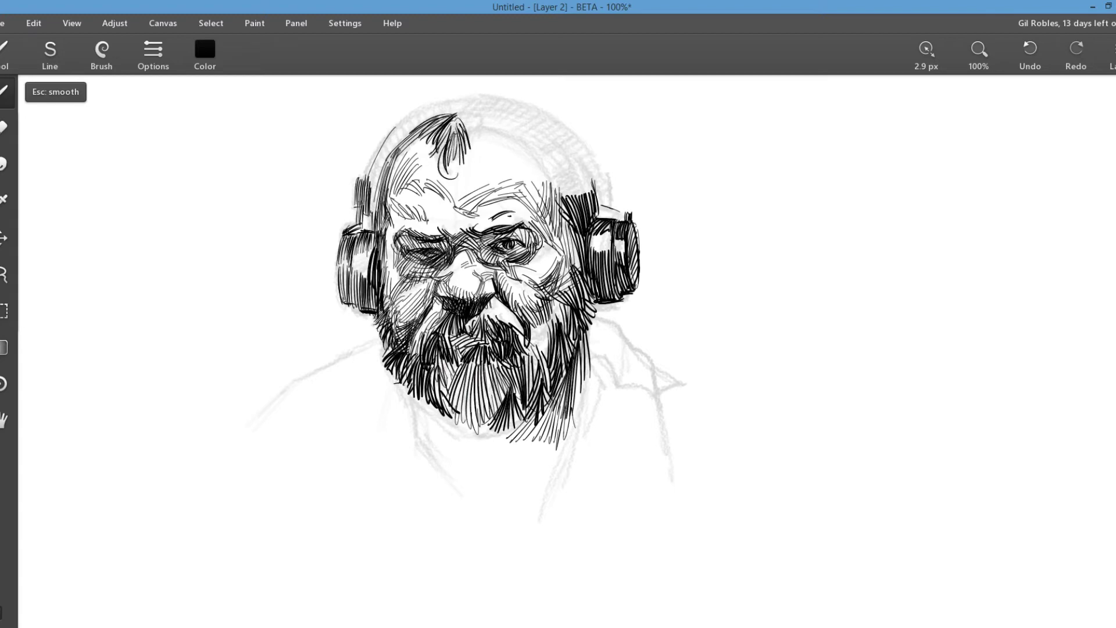
left_click_drag(464, 118, 470, 152)
left_click_drag(472, 113, 475, 145)
- Fill the left half of the headphone band with dark curved strokes up to the crown
left_click_drag(422, 118, 459, 99)
left_click_drag(427, 116, 474, 101)
left_click_drag(392, 140, 434, 112)
mouse_move(369, 179)
left_mouse_down()
mouse_move(407, 127)
mouse_move(370, 208)
mouse_move(360, 179)
left_mouse_up()
left_click_drag(467, 98, 369, 171)
- Ink the left side of the neck and add hatching to the beard on the right cheek
mouse_move(416, 390)
left_mouse_down()
mouse_move(415, 442)
mouse_move(431, 439)
mouse_move(457, 500)
left_mouse_up()
left_click_drag(420, 442, 460, 504)
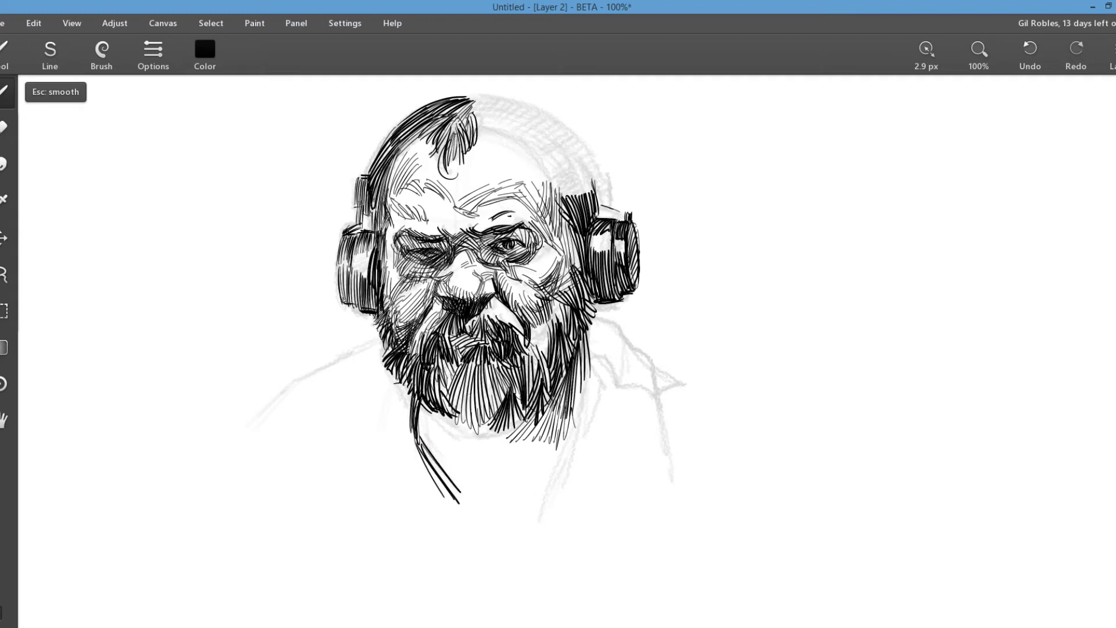
mouse_move(547, 320)
left_mouse_down()
mouse_move(530, 346)
mouse_move(538, 358)
left_mouse_up()
left_click_drag(558, 299, 549, 323)
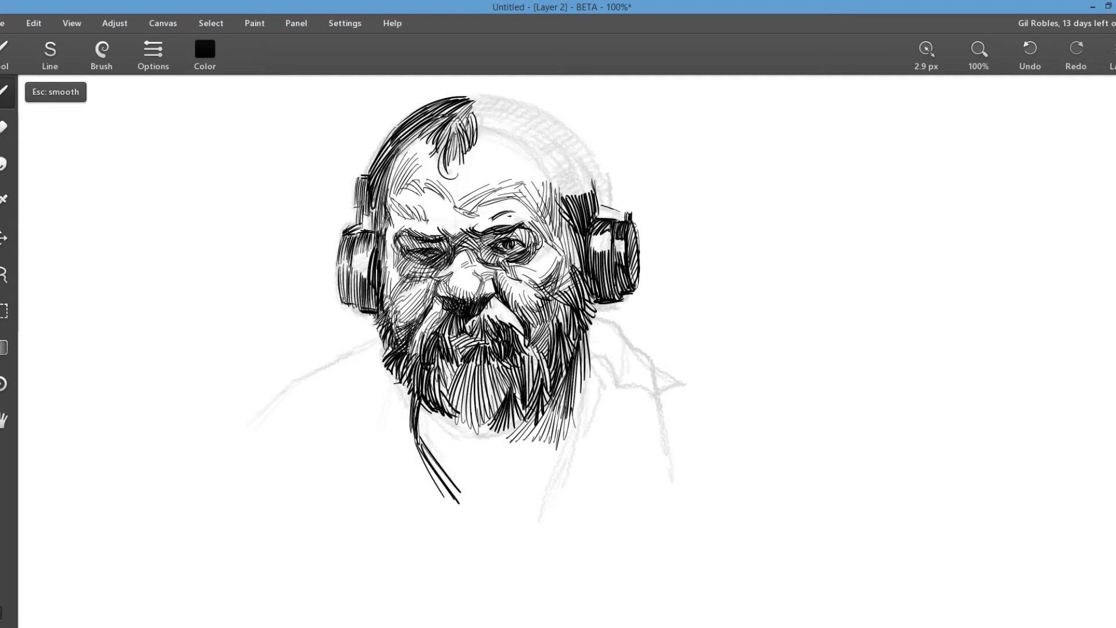
- Ink the right side of the headphone band from the crown down to the ear cup and start the hair beneath it
mouse_move(477, 113)
left_mouse_down()
mouse_move(499, 130)
mouse_move(521, 124)
mouse_move(557, 195)
left_mouse_up()
mouse_move(560, 145)
left_mouse_down()
mouse_move(564, 197)
mouse_move(581, 212)
mouse_move(598, 181)
mouse_move(615, 204)
left_mouse_up()
left_click_drag(606, 198, 628, 213)
left_click_drag(484, 94, 536, 106)
left_click_drag(535, 105, 580, 134)
left_click_drag(423, 106, 382, 147)
left_click_drag(480, 92, 418, 109)
mouse_move(508, 92)
left_mouse_down()
mouse_move(472, 101)
mouse_move(506, 104)
left_mouse_up()
mouse_move(467, 98)
left_mouse_down()
mouse_move(522, 108)
mouse_move(526, 135)
mouse_move(549, 144)
left_mouse_up()
- Darken the headphone band over the crown and hatch the hair along the top of the forehead
left_click_drag(492, 92, 549, 114)
left_click_drag(531, 106, 586, 160)
left_click_drag(543, 112, 580, 142)
mouse_move(451, 100)
left_mouse_down()
mouse_move(494, 92)
mouse_move(537, 122)
left_mouse_up()
left_click_drag(526, 125, 566, 136)
left_click_drag(469, 101, 506, 96)
mouse_move(438, 126)
left_mouse_down()
mouse_move(494, 100)
mouse_move(505, 106)
left_mouse_up()
left_click_drag(368, 174, 396, 123)
left_click_drag(393, 125, 461, 91)
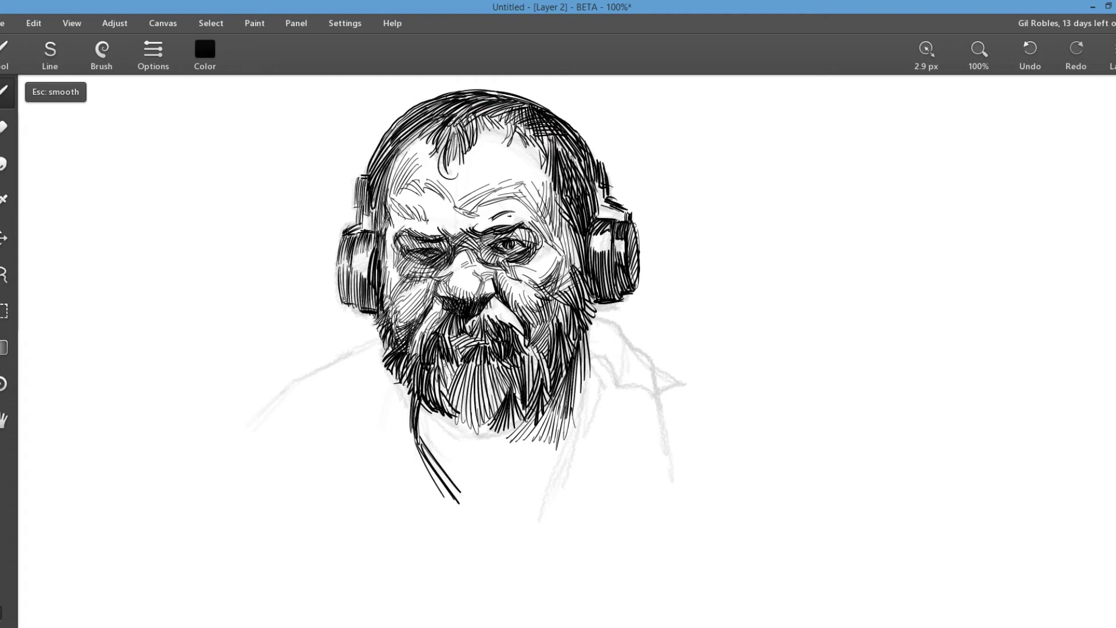
- Add darker strands through the center and lower edge of the beard
left_click_drag(459, 358, 446, 390)
left_click_drag(464, 358, 465, 380)
left_click_drag(482, 358, 460, 416)
left_click_drag(485, 384, 468, 437)
left_click_drag(509, 406, 524, 436)
- Ink the V-shaped shirt opening and fill the neck below the beard with long hatching lines
mouse_move(495, 407)
left_mouse_down()
mouse_move(511, 437)
mouse_move(475, 510)
mouse_move(419, 562)
left_mouse_up()
left_click_drag(422, 440, 469, 505)
left_click_drag(421, 448, 453, 508)
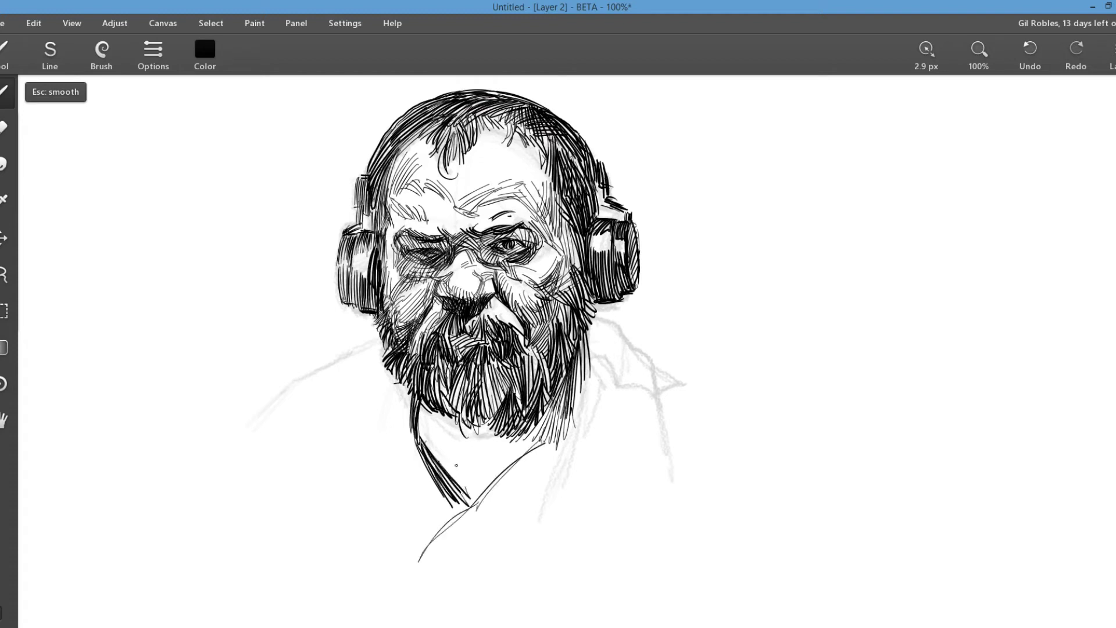
left_click_drag(423, 407, 428, 447)
left_click_drag(442, 404, 465, 493)
mouse_move(469, 410)
left_mouse_down()
mouse_move(483, 498)
mouse_move(495, 482)
left_mouse_up()
mouse_move(499, 427)
left_mouse_down()
mouse_move(510, 463)
mouse_move(524, 454)
left_mouse_up()
left_click_drag(529, 424, 535, 443)
- Ink the folds of the shirt front below the neckline and the inner collar edge on the right of the neck
left_click_drag(470, 501, 420, 545)
mouse_move(436, 535)
left_mouse_down()
mouse_move(414, 573)
mouse_move(483, 523)
left_mouse_up()
left_click_drag(482, 526, 541, 507)
left_click_drag(563, 420, 529, 529)
mouse_move(588, 364)
left_mouse_down()
mouse_move(561, 443)
mouse_move(589, 408)
left_mouse_up()
left_click_drag(592, 357, 567, 433)
- Hatch the collar shadow to the left of the neck and ink the dark fold at its lower point
left_click_drag(384, 375, 367, 436)
mouse_move(390, 361)
left_mouse_down()
mouse_move(375, 430)
mouse_move(353, 424)
left_mouse_up()
mouse_move(387, 366)
left_mouse_down()
mouse_move(361, 450)
mouse_move(379, 445)
left_mouse_up()
left_click_drag(408, 378, 391, 468)
left_click_drag(411, 402, 385, 497)
mouse_move(406, 427)
left_mouse_down()
mouse_move(385, 494)
mouse_move(442, 516)
mouse_move(410, 524)
left_mouse_up()
left_click_drag(404, 493, 420, 526)
left_click_drag(410, 497, 436, 523)
left_click_drag(425, 505, 442, 518)
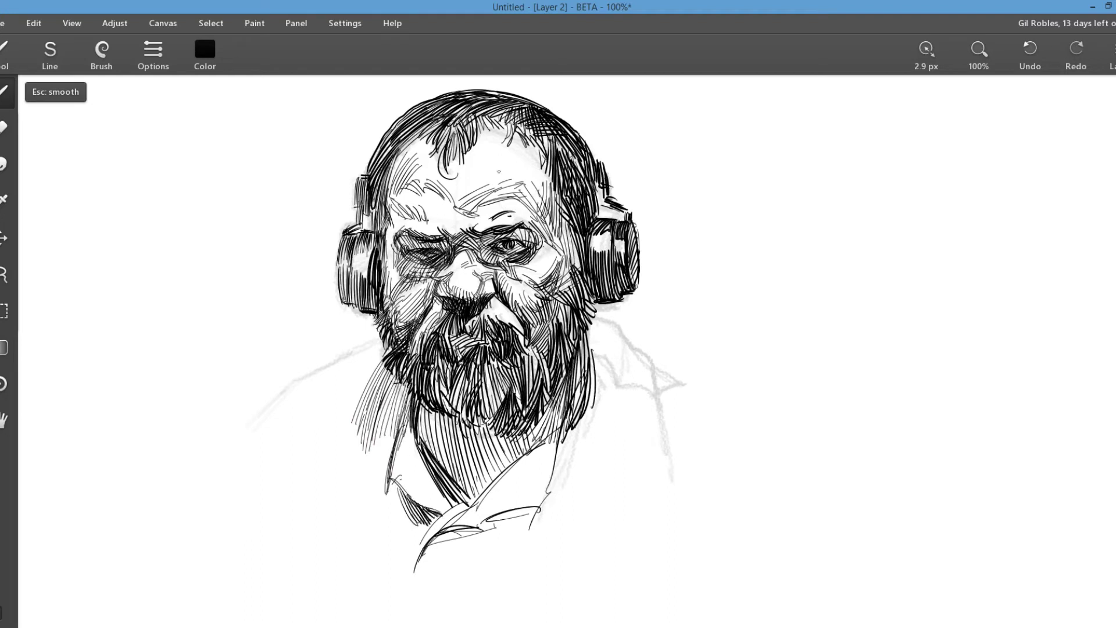
- Add diagonal hatching across the forehead above both eyebrows
left_click_drag(522, 164, 484, 185)
left_click_drag(528, 171, 493, 200)
left_click_drag(543, 192, 507, 201)
mouse_move(545, 200)
left_mouse_down()
mouse_move(526, 217)
mouse_move(442, 223)
left_mouse_up()
left_click_drag(437, 211, 421, 223)
left_click_drag(474, 214, 396, 222)
- Crosshatch the left temple, the left headphone cup and the lower part of the right cup
left_click_drag(396, 171, 372, 194)
mouse_move(392, 182)
left_mouse_down()
mouse_move(373, 203)
mouse_move(356, 199)
left_mouse_up()
left_click_drag(372, 189, 339, 257)
left_click_drag(373, 231, 354, 256)
left_click_drag(358, 268, 340, 293)
mouse_move(365, 280)
left_mouse_down()
mouse_move(343, 303)
mouse_move(351, 306)
left_mouse_up()
left_click_drag(376, 297, 365, 310)
left_click_drag(612, 259, 594, 278)
mouse_move(617, 264)
left_mouse_down()
mouse_move(593, 294)
mouse_move(601, 288)
left_mouse_up()
left_click_drag(627, 281, 608, 299)
- Hatch the right side of the mustache and crosshatch the neck inside the shirt opening
left_click_drag(514, 309, 490, 325)
mouse_move(419, 389)
left_mouse_down()
mouse_move(453, 421)
mouse_move(426, 431)
mouse_move(470, 462)
left_mouse_up()
left_click_drag(443, 419, 494, 482)
left_click_drag(511, 427, 463, 482)
left_click_drag(526, 430, 477, 495)
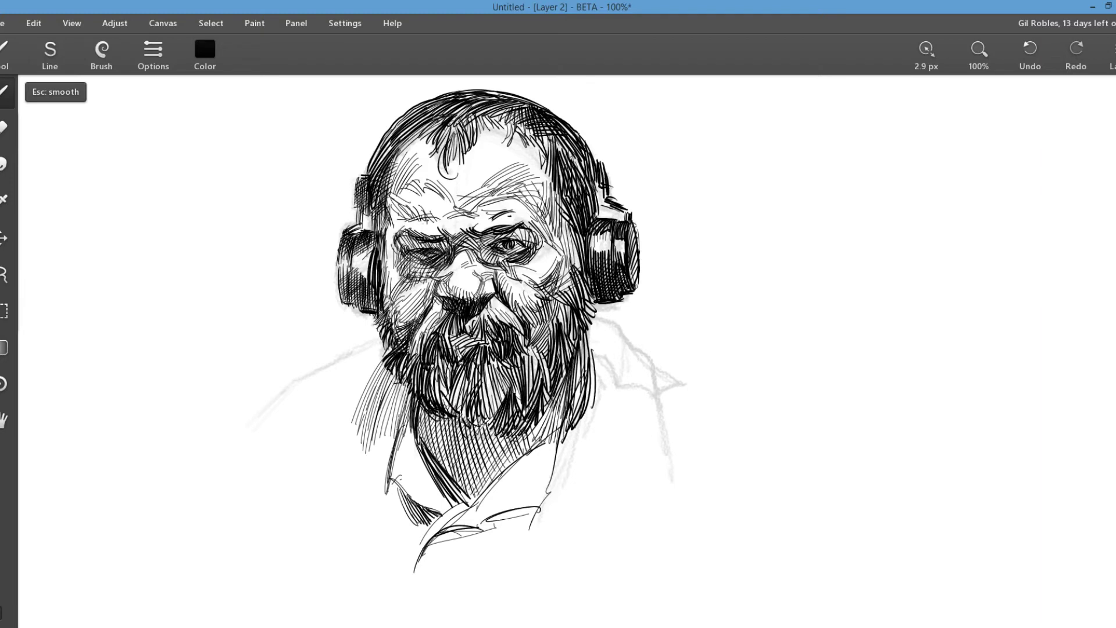
- Crosshatch the shadows on the left and right cheeks above the beard
left_click_drag(403, 283, 386, 304)
left_click_drag(421, 297, 387, 319)
left_click_drag(530, 268, 512, 278)
mouse_move(539, 267)
left_mouse_down()
mouse_move(519, 285)
mouse_move(526, 322)
left_mouse_up()
left_click_drag(556, 309, 528, 340)
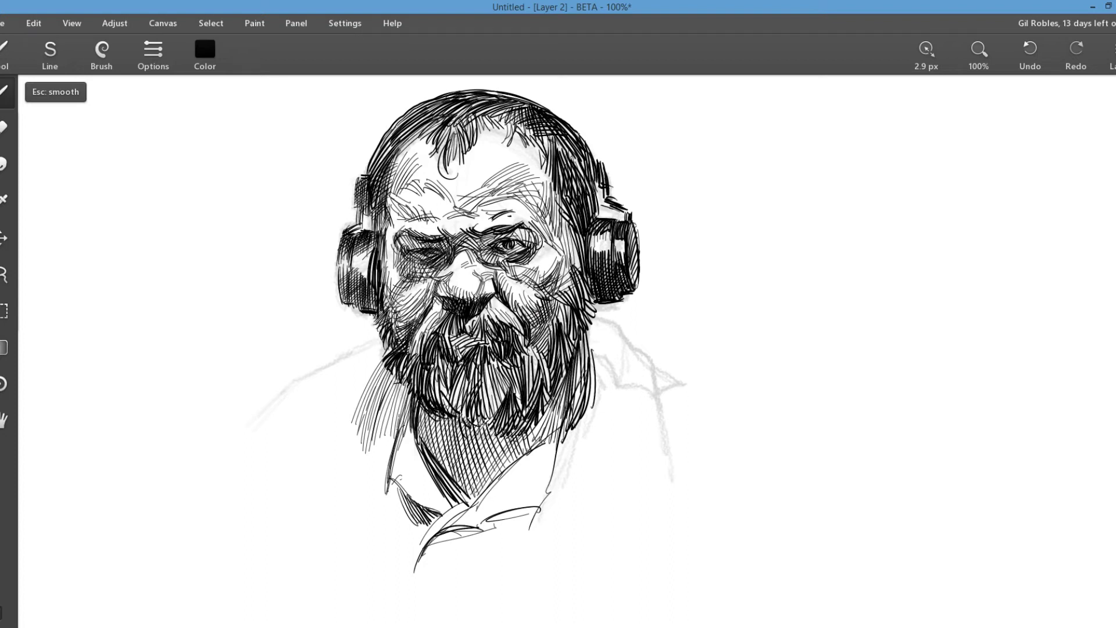
- Ink the left shoulder line and the hatched collar behind the right side of the neck
left_click_drag(387, 316, 368, 331)
left_click_drag(388, 324, 264, 401)
left_click_drag(615, 324, 654, 423)
mouse_move(592, 318)
left_mouse_down()
mouse_move(584, 352)
mouse_move(594, 357)
left_mouse_up()
left_click_drag(602, 323, 605, 366)
left_click_drag(608, 323, 621, 386)
mouse_move(625, 343)
left_mouse_down()
mouse_move(633, 390)
mouse_move(646, 393)
left_mouse_up()
left_click_drag(614, 359, 621, 397)
- Crosshatch the right edge of the beard and the neck shadow beneath it
left_click_drag(586, 340, 567, 385)
left_click_drag(583, 372, 526, 434)
left_click_drag(567, 394, 511, 466)
left_click_drag(555, 442, 517, 472)
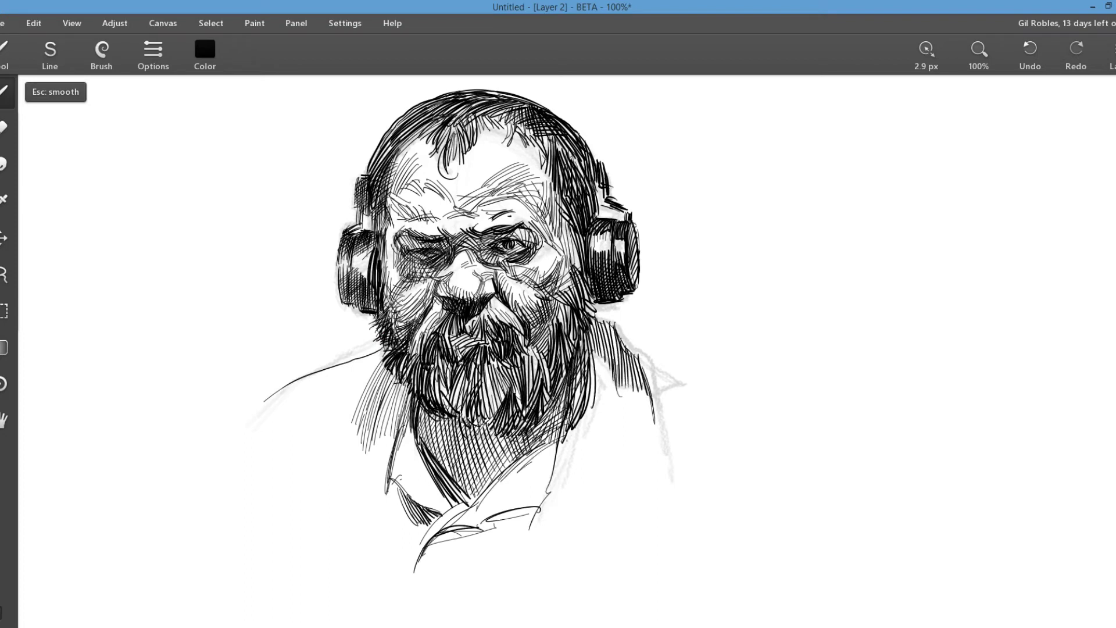
- Darken the lower lip area and the lower left of the beard with short crossing strokes
left_click_drag(462, 334, 454, 354)
mouse_move(471, 333)
left_mouse_down()
mouse_move(463, 353)
mouse_move(474, 349)
left_mouse_up()
left_click_drag(495, 338, 488, 349)
left_click_drag(426, 372, 441, 402)
left_click_drag(434, 383, 458, 424)
left_click_drag(464, 404, 454, 426)
left_click_drag(457, 410, 484, 433)
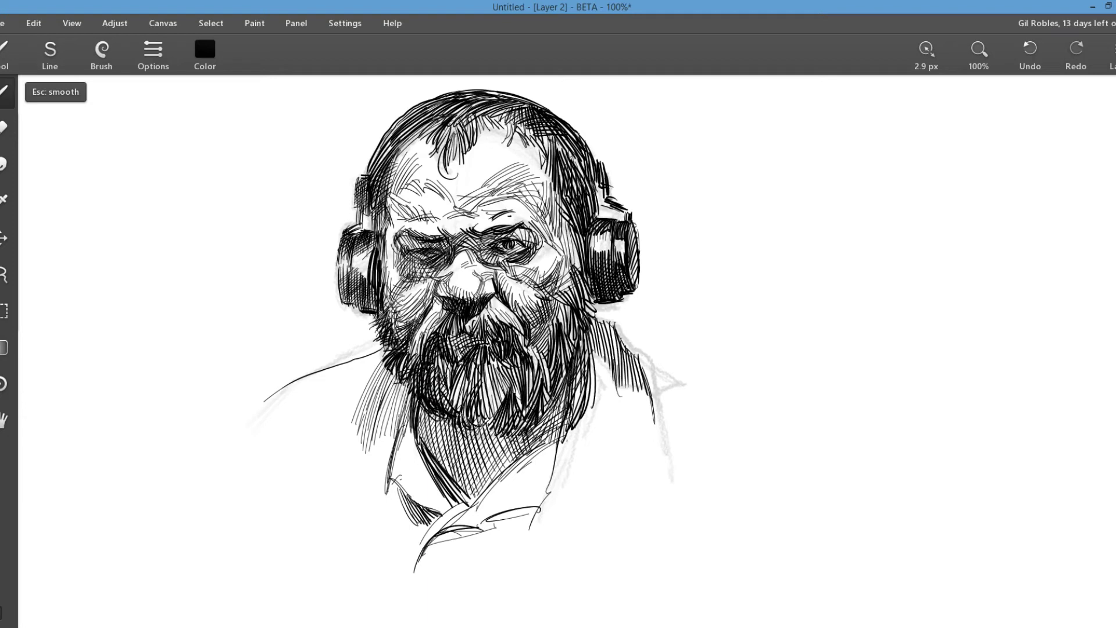
- Strengthen the left neck edge, the hair at the right temple and the outer rim of the left ear cup
left_click_drag(409, 423, 418, 488)
mouse_move(415, 435)
left_mouse_down()
mouse_move(440, 505)
mouse_move(429, 464)
left_mouse_up()
left_click_drag(429, 469, 446, 508)
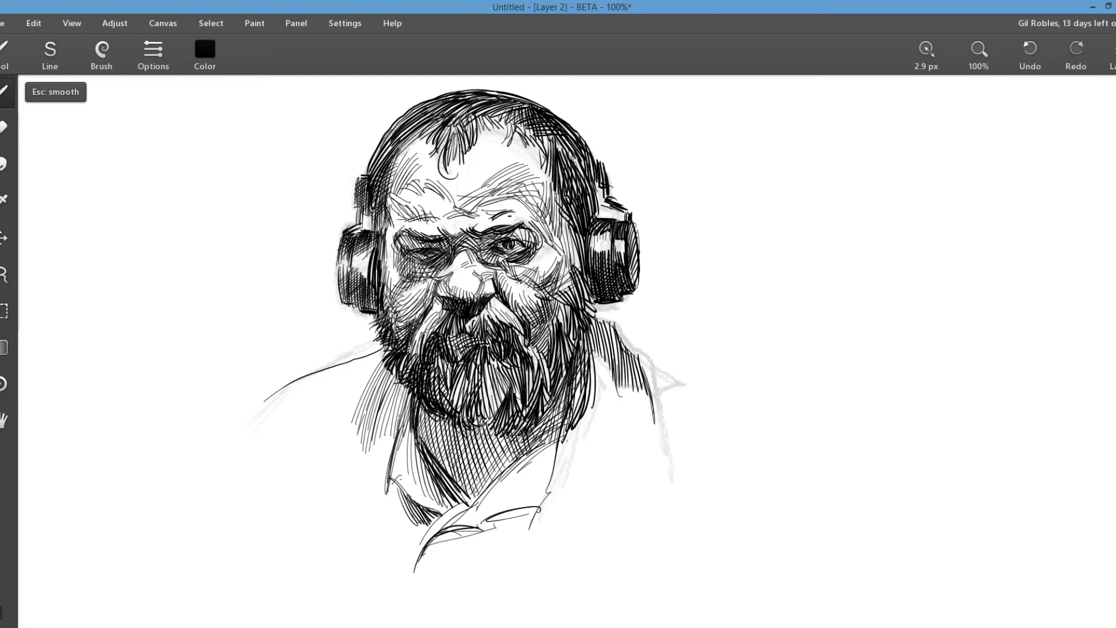
left_click_drag(569, 207, 580, 250)
left_click_drag(575, 233, 588, 278)
left_click_drag(342, 247, 352, 309)
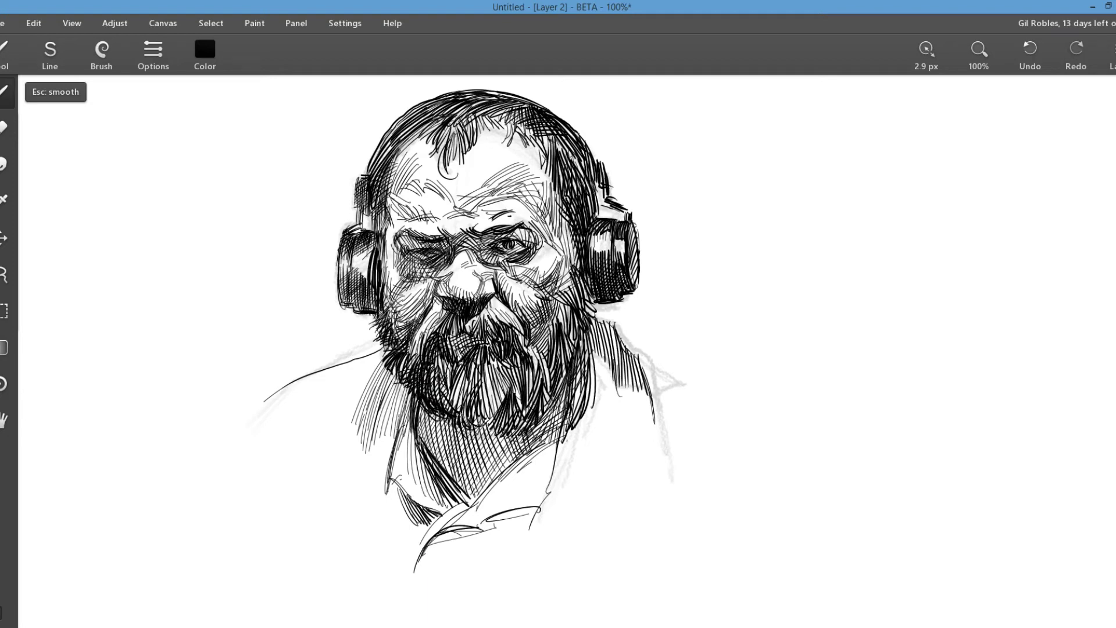
- Ink the right shoulder line, the right collar flap and the shirt folds below it
left_click_drag(580, 287, 595, 318)
left_click_drag(588, 311, 646, 367)
mouse_move(643, 357)
left_mouse_down()
mouse_move(672, 393)
mouse_move(777, 435)
left_mouse_up()
left_click_drag(653, 412, 662, 506)
left_click_drag(614, 387, 599, 501)
mouse_move(549, 479)
left_mouse_down()
mouse_move(581, 500)
mouse_move(667, 507)
left_mouse_up()
mouse_move(569, 506)
left_mouse_down()
mouse_move(602, 523)
mouse_move(554, 604)
left_mouse_up()
left_click_drag(536, 517, 510, 603)
- Ink the left collar flap and the shirt lines running down beneath it
mouse_move(389, 488)
left_mouse_down()
mouse_move(350, 499)
mouse_move(299, 476)
mouse_move(383, 360)
left_mouse_up()
left_click_drag(339, 504, 371, 492)
left_click_drag(336, 512, 351, 580)
left_click_drag(383, 491, 374, 616)
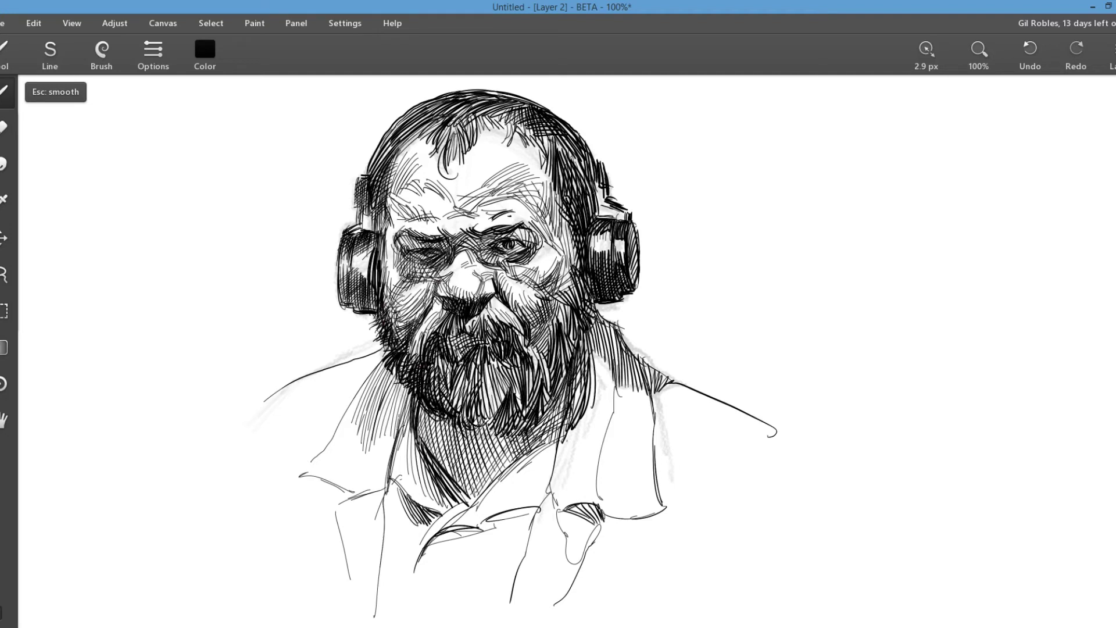
- Crosshatch the left arm of the headphones and the left half of the band up to the hair tuft
left_click_drag(388, 218, 370, 247)
left_click_drag(385, 232, 368, 258)
left_click_drag(367, 177, 358, 204)
left_click_drag(370, 161, 386, 174)
mouse_move(378, 142)
left_mouse_down()
mouse_move(391, 155)
mouse_move(402, 144)
left_mouse_up()
left_click_drag(402, 119, 417, 131)
left_click_drag(416, 105, 437, 114)
left_click_drag(442, 106, 451, 112)
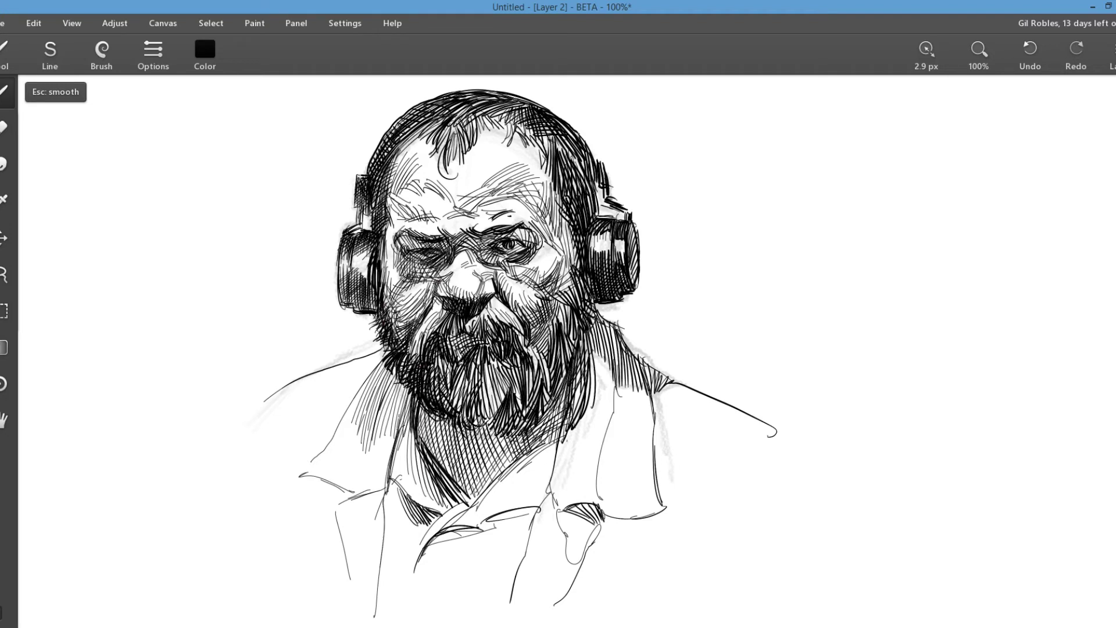
- Crosshatch the hair at the right temple and the right side of the beard
left_click_drag(562, 137, 539, 145)
left_click_drag(555, 144, 538, 176)
mouse_move(575, 151)
left_mouse_down()
mouse_move(557, 176)
mouse_move(571, 173)
left_mouse_up()
left_click_drag(584, 174, 562, 200)
left_click_drag(540, 342, 532, 356)
left_click_drag(552, 348, 525, 384)
left_click_drag(565, 373, 514, 413)
left_click_drag(562, 385, 532, 420)
left_click_drag(577, 324, 552, 358)
mouse_move(577, 339)
left_mouse_down()
mouse_move(548, 376)
mouse_move(574, 358)
left_mouse_up()
- Hatch the collar shadow to the right of the beard and neck
mouse_move(610, 318)
left_mouse_down()
mouse_move(574, 365)
mouse_move(596, 366)
left_mouse_up()
mouse_move(629, 351)
left_mouse_down()
mouse_move(611, 424)
mouse_move(570, 390)
mouse_move(574, 415)
left_mouse_up()
left_click_drag(617, 373, 579, 409)
mouse_move(614, 389)
left_mouse_down()
mouse_move(556, 474)
mouse_move(555, 494)
left_mouse_up()
- Shade the shirt folds below the neckline and darken the left neck edge and left cheek
mouse_move(442, 558)
left_mouse_down()
mouse_move(539, 510)
mouse_move(485, 522)
mouse_move(550, 502)
left_mouse_up()
left_click_drag(428, 526, 513, 465)
mouse_move(437, 495)
left_mouse_down()
mouse_move(453, 467)
mouse_move(465, 504)
left_mouse_up()
left_click_drag(479, 500, 462, 487)
mouse_move(435, 455)
left_mouse_down()
mouse_move(418, 421)
mouse_move(436, 502)
left_mouse_up()
left_click_drag(409, 427, 445, 505)
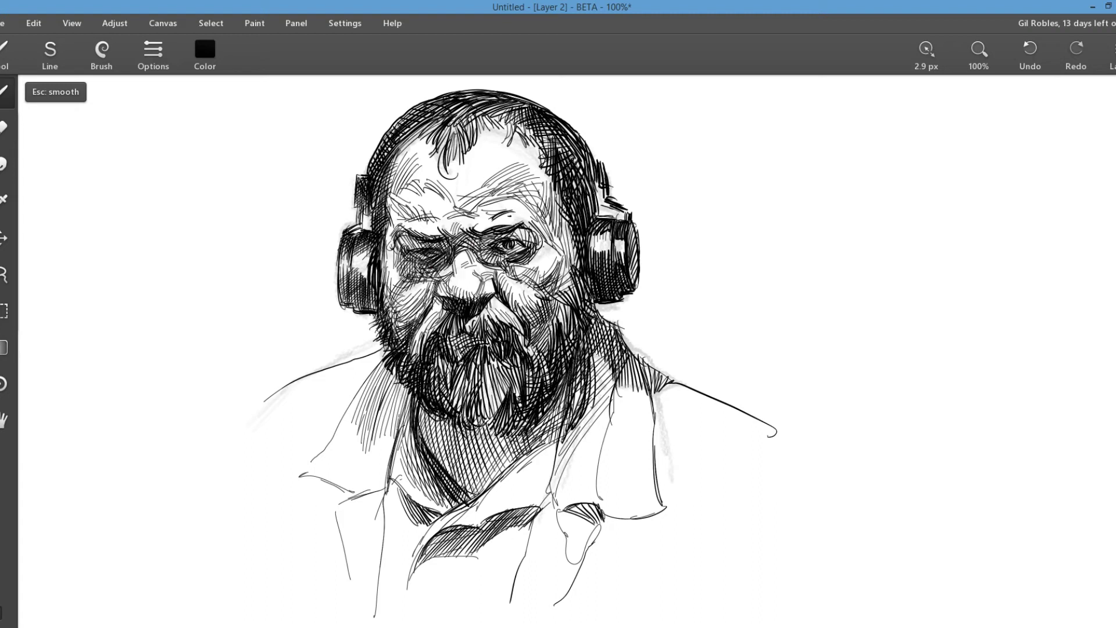
left_click_drag(394, 290, 382, 319)
- Hide the inked layer and add a new empty layer above it
key("l")
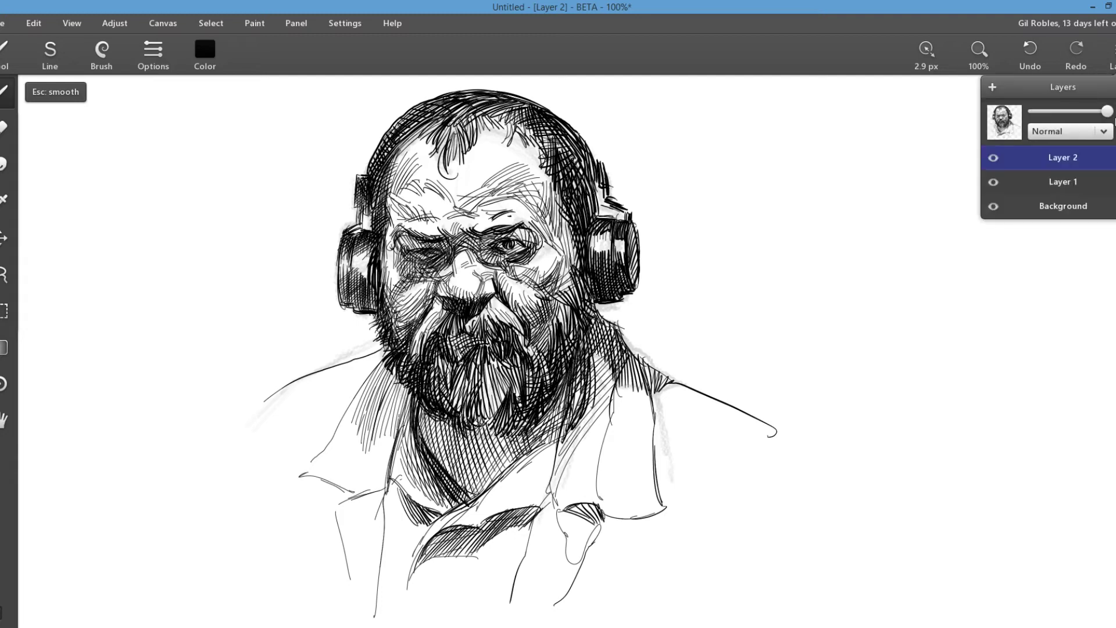
left_click(993, 158)
left_click(992, 86)
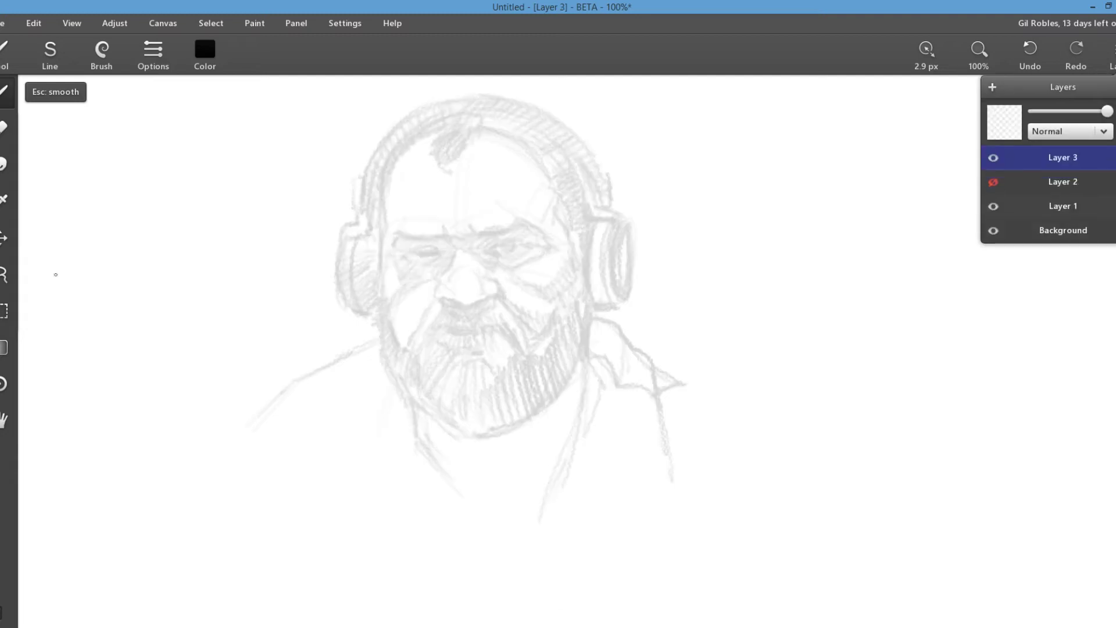
- Choose a different brush with a 22 px size and a 335° angle, and pick a dark reddish-brown color
left_click(103, 50)
left_click(64, 254)
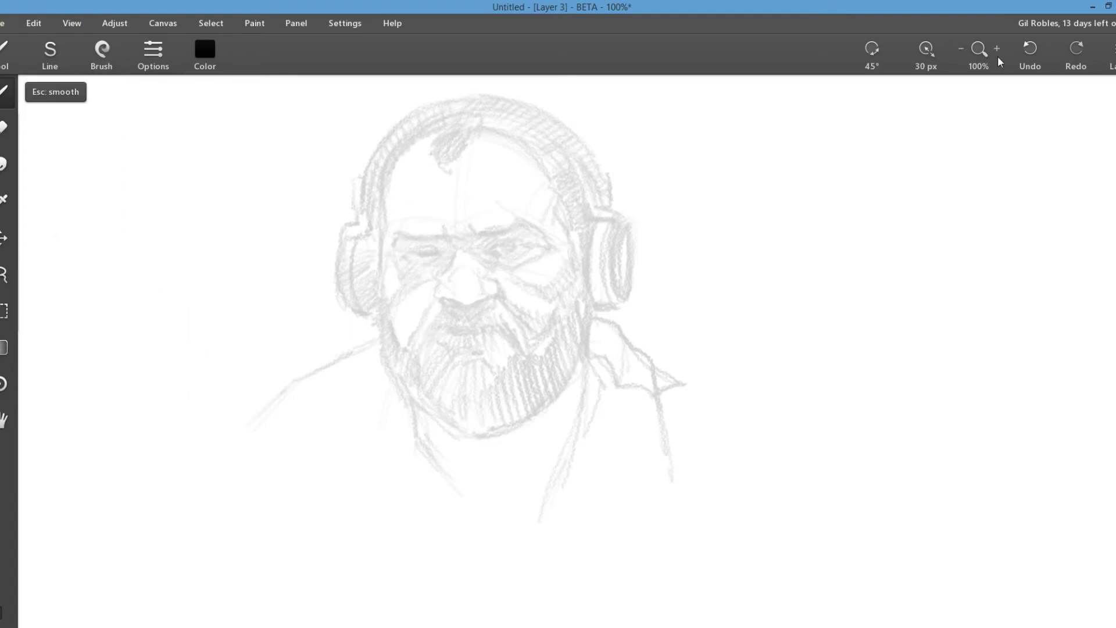
mouse_move(873, 55)
left_mouse_down()
mouse_move(855, 60)
mouse_move(867, 53)
left_mouse_up()
left_click(208, 43)
left_click(269, 160)
left_click(178, 207)
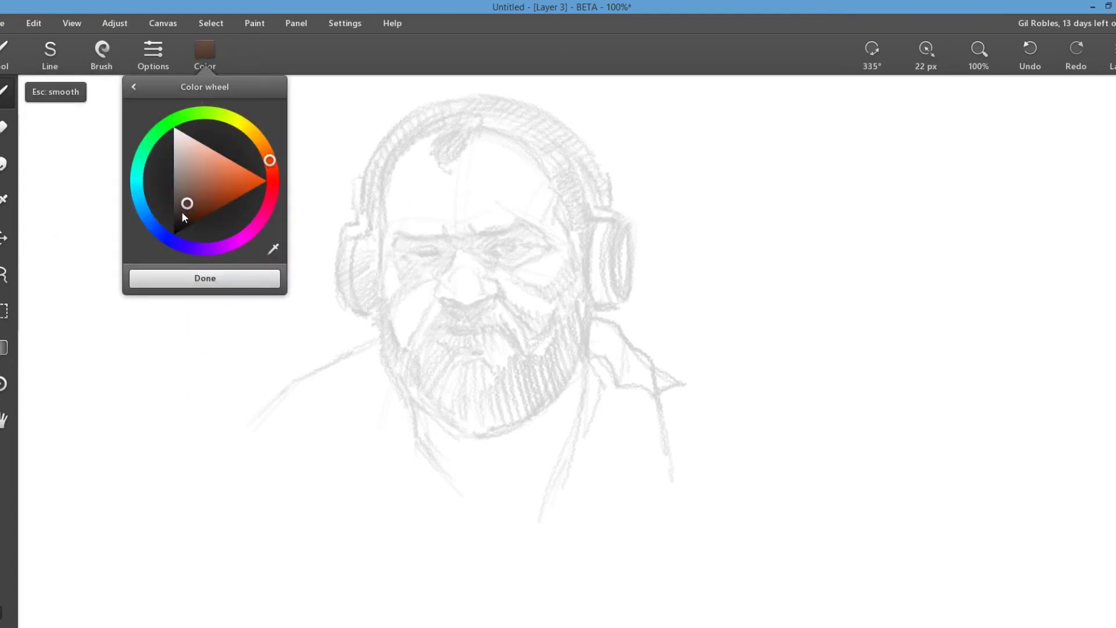
- Reduce the brush size to 14 px and start blocking in the left eye socket in brown
left_click(446, 237)
left_click_drag(926, 53, 909, 55)
left_click_drag(443, 237, 449, 255)
left_click_drag(396, 247, 407, 239)
- Set the brush's opacity to 63%, lower its flow and hardness, and raise its texture
left_click(153, 56)
left_click_drag(221, 256, 170, 256)
left_click_drag(221, 294, 176, 294)
left_click_drag(83, 330, 131, 330)
left_click_drag(222, 367, 152, 367)
- Block in both eye sockets, the left edge of the face and the left ear cup in dark brown
mouse_move(432, 240)
left_mouse_down()
mouse_move(443, 255)
mouse_move(401, 247)
mouse_move(401, 261)
mouse_move(433, 240)
mouse_move(421, 251)
mouse_move(437, 252)
mouse_move(410, 282)
mouse_move(452, 243)
left_mouse_up()
left_click_drag(381, 279, 387, 330)
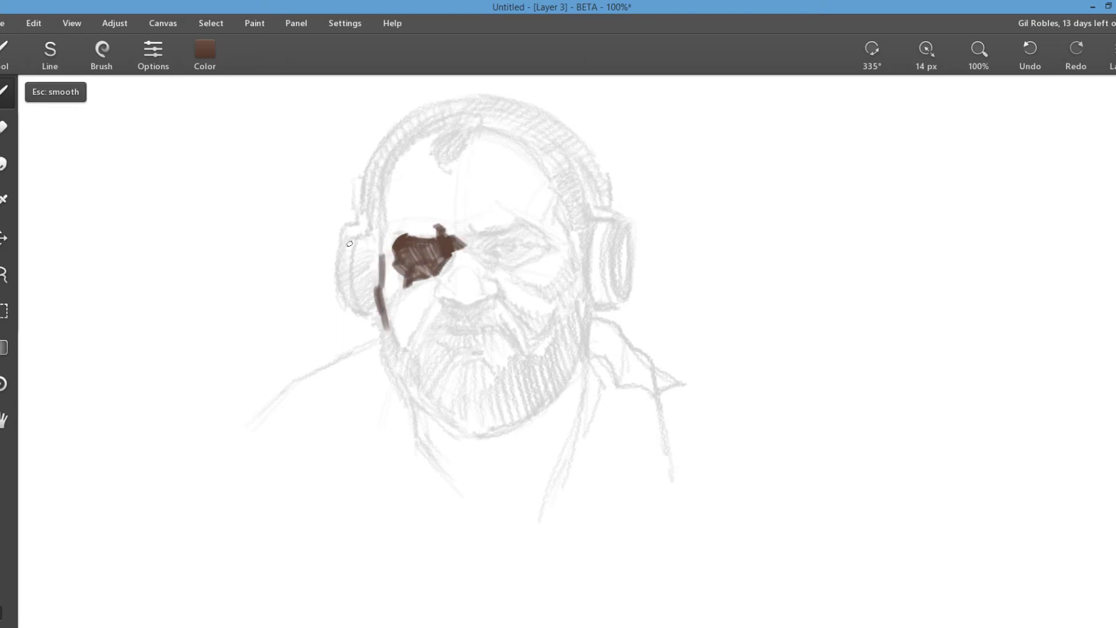
mouse_move(339, 263)
left_mouse_down()
mouse_move(379, 233)
mouse_move(384, 255)
left_mouse_up()
mouse_move(464, 237)
left_mouse_down()
mouse_move(472, 224)
mouse_move(449, 251)
mouse_move(515, 272)
mouse_move(511, 232)
mouse_move(539, 230)
mouse_move(536, 254)
mouse_move(486, 248)
mouse_move(544, 238)
left_mouse_up()
left_click_drag(487, 260, 517, 273)
- Paint brown shadows on the left cheek, beside the left eye and around the underside of the nose
mouse_move(442, 302)
left_mouse_down()
mouse_move(426, 311)
mouse_move(428, 291)
mouse_move(412, 355)
mouse_move(388, 320)
mouse_move(407, 352)
left_mouse_up()
left_click_drag(393, 297, 405, 283)
mouse_move(395, 239)
left_mouse_down()
mouse_move(427, 238)
mouse_move(380, 266)
mouse_move(360, 311)
mouse_move(344, 305)
mouse_move(378, 317)
mouse_move(378, 233)
left_mouse_up()
mouse_move(446, 290)
left_mouse_down()
mouse_move(437, 297)
mouse_move(499, 299)
mouse_move(467, 319)
mouse_move(460, 298)
mouse_move(500, 280)
left_mouse_up()
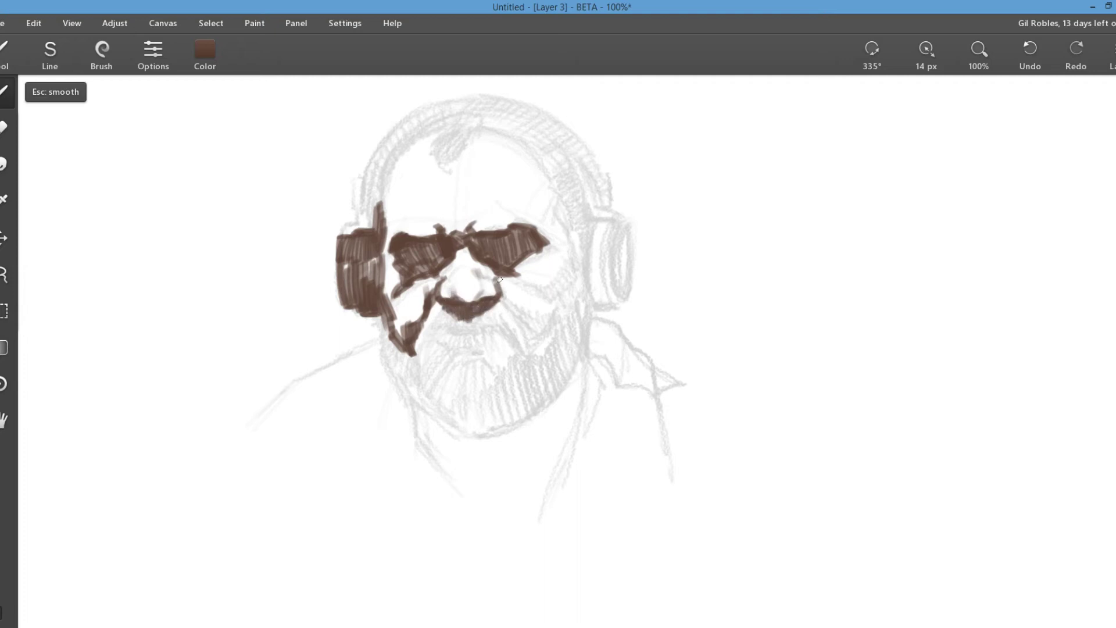
- Block in the mustache, the left jaw beard, the right temple and the creases of the right cheek
mouse_move(452, 328)
left_mouse_down()
mouse_move(519, 324)
mouse_move(531, 346)
mouse_move(495, 332)
mouse_move(523, 369)
left_mouse_up()
mouse_move(493, 319)
left_mouse_down()
mouse_move(423, 366)
mouse_move(390, 343)
mouse_move(424, 396)
left_mouse_up()
mouse_move(562, 210)
left_mouse_down()
mouse_move(582, 258)
mouse_move(543, 191)
mouse_move(575, 274)
mouse_move(538, 291)
mouse_move(545, 274)
mouse_move(530, 293)
mouse_move(521, 268)
left_mouse_up()
mouse_move(384, 282)
left_mouse_down()
mouse_move(410, 331)
mouse_move(486, 278)
mouse_move(517, 313)
mouse_move(551, 306)
left_mouse_up()
left_click_drag(433, 309, 465, 325)
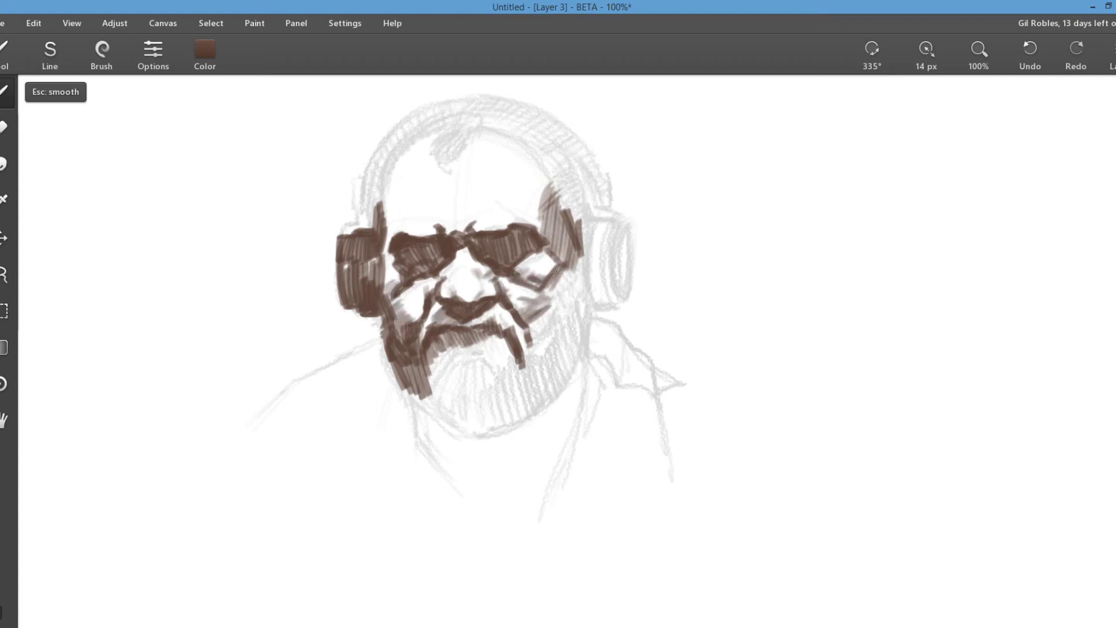
- Shade the nose and mouth, and add the left eyebrow in brown
left_click_drag(443, 283, 470, 302)
mouse_move(448, 295)
left_mouse_down()
mouse_move(431, 289)
mouse_move(489, 295)
left_mouse_up()
left_click_drag(404, 213, 446, 228)
left_click_drag(487, 341, 507, 363)
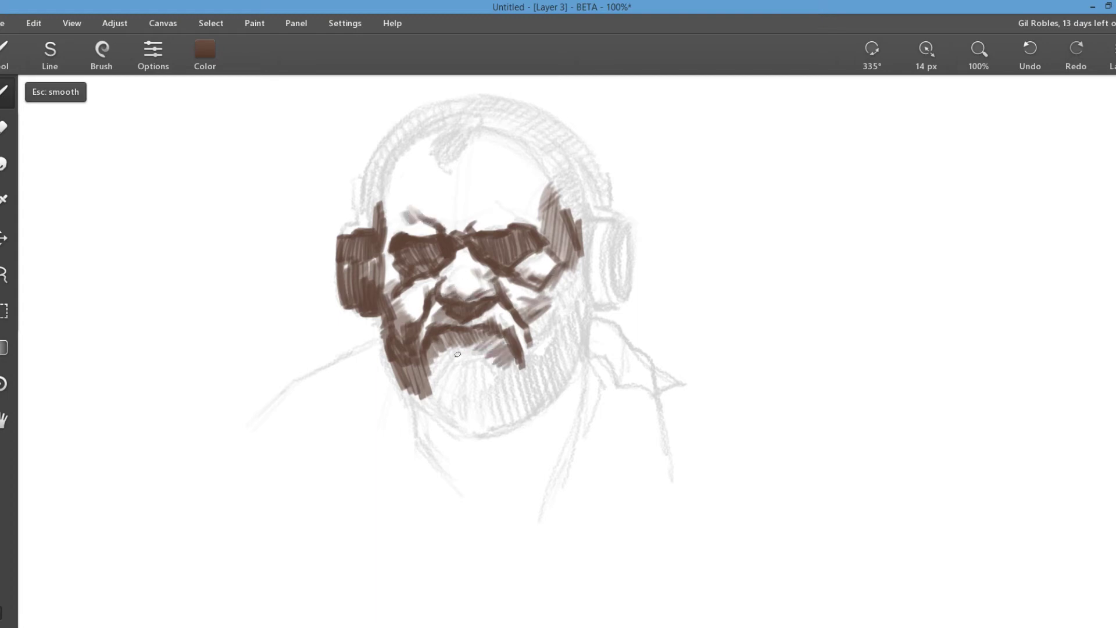
left_click_drag(433, 343, 501, 345)
- Paint the right ear cup and fill the right jaw and the whole beard with brown hatching strokes
mouse_move(585, 224)
left_mouse_down()
mouse_move(576, 195)
mouse_move(584, 262)
mouse_move(619, 214)
mouse_move(593, 232)
mouse_move(620, 212)
mouse_move(611, 252)
left_mouse_up()
mouse_move(623, 212)
left_mouse_down()
mouse_move(593, 300)
mouse_move(622, 290)
mouse_move(601, 272)
mouse_move(617, 265)
mouse_move(631, 218)
mouse_move(590, 210)
mouse_move(596, 186)
left_mouse_up()
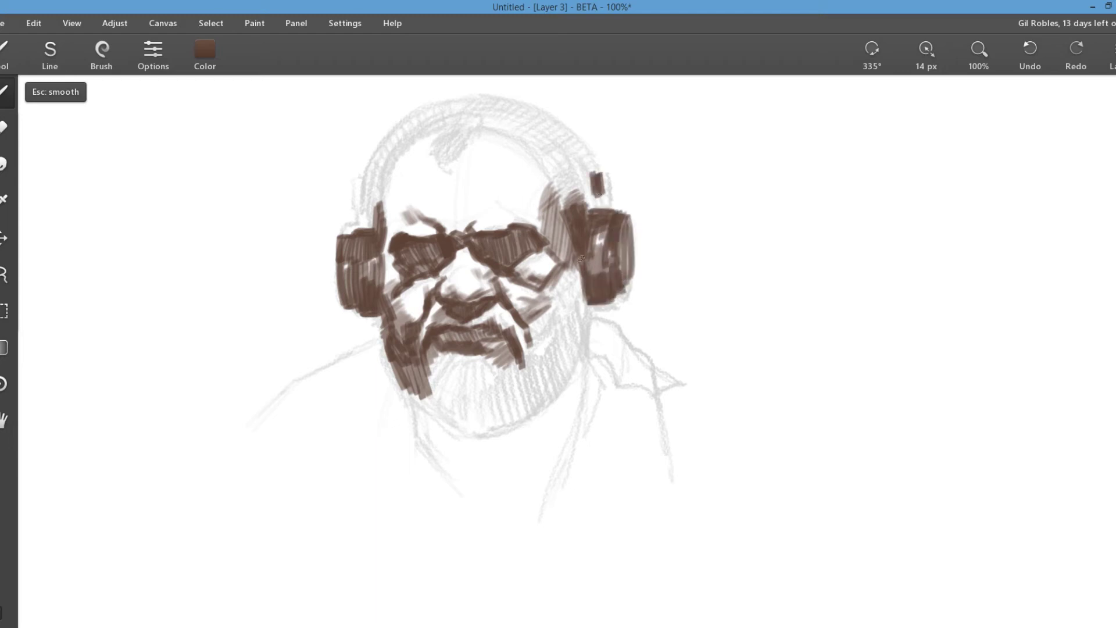
mouse_move(554, 278)
left_mouse_down()
mouse_move(608, 352)
mouse_move(650, 379)
mouse_move(582, 348)
mouse_move(549, 410)
mouse_move(476, 487)
left_mouse_up()
left_click_drag(475, 440, 549, 410)
mouse_move(564, 315)
left_mouse_down()
mouse_move(568, 286)
mouse_move(546, 331)
mouse_move(538, 308)
mouse_move(569, 273)
mouse_move(522, 413)
mouse_move(460, 401)
mouse_move(511, 390)
mouse_move(449, 414)
mouse_move(520, 407)
mouse_move(537, 389)
left_mouse_up()
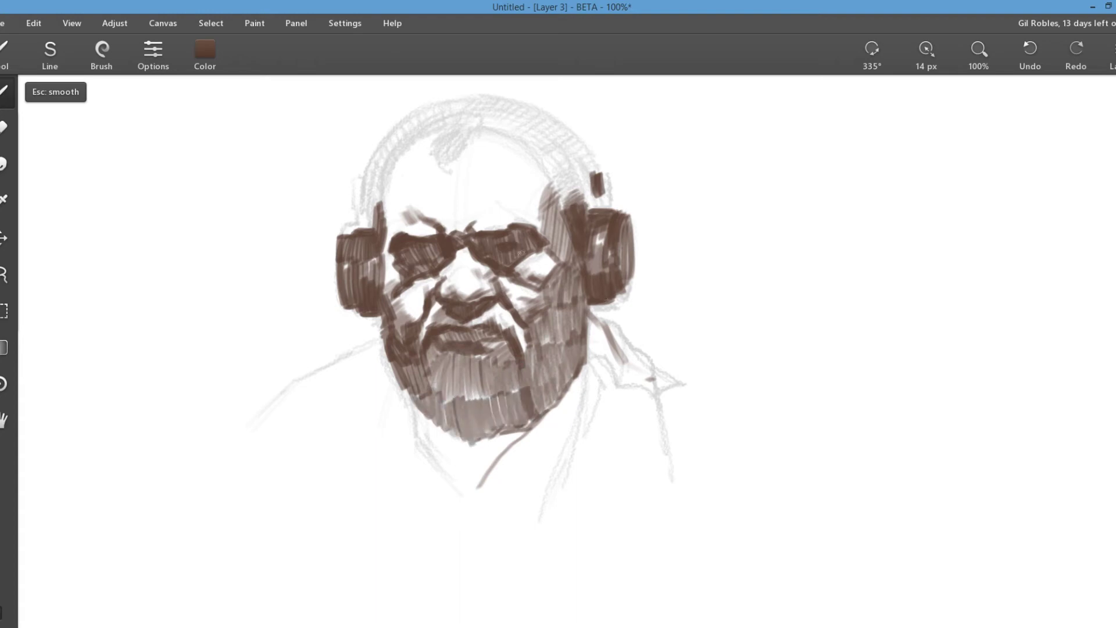
- Darken the beard around the mouth and add the right eyebrow
mouse_move(473, 356)
left_mouse_down()
mouse_move(536, 379)
mouse_move(550, 349)
mouse_move(532, 379)
mouse_move(555, 389)
mouse_move(517, 424)
mouse_move(477, 355)
mouse_move(449, 352)
mouse_move(476, 354)
mouse_move(435, 348)
mouse_move(440, 377)
mouse_move(419, 364)
mouse_move(421, 386)
mouse_move(406, 364)
mouse_move(430, 366)
left_mouse_up()
left_click_drag(481, 311, 515, 342)
left_click_drag(493, 224, 526, 207)
- Block in the shirt collar on both sides of the neck with brown strokes
left_click_drag(400, 381, 379, 465)
mouse_move(386, 352)
left_mouse_down()
mouse_move(371, 376)
mouse_move(378, 359)
mouse_move(358, 383)
mouse_move(367, 409)
mouse_move(377, 369)
mouse_move(375, 391)
mouse_move(394, 381)
mouse_move(357, 432)
mouse_move(380, 374)
mouse_move(406, 368)
left_mouse_up()
left_click_drag(605, 327, 644, 367)
mouse_move(650, 370)
left_mouse_down()
mouse_move(672, 400)
mouse_move(622, 364)
mouse_move(593, 361)
mouse_move(602, 349)
mouse_move(479, 494)
left_mouse_up()
mouse_move(599, 363)
left_mouse_down()
mouse_move(552, 416)
mouse_move(537, 506)
left_mouse_up()
- Shade the neck and paint the neckline folds below the beard
left_click_drag(496, 475, 436, 504)
left_click_drag(537, 427, 465, 495)
mouse_move(412, 404)
left_mouse_down()
mouse_move(442, 472)
mouse_move(405, 435)
mouse_move(370, 448)
mouse_move(439, 494)
left_mouse_up()
mouse_move(401, 427)
left_mouse_down()
mouse_move(413, 456)
mouse_move(417, 417)
mouse_move(445, 485)
left_mouse_up()
mouse_move(422, 439)
left_mouse_down()
mouse_move(447, 489)
mouse_move(436, 490)
mouse_move(440, 480)
mouse_move(461, 488)
mouse_move(410, 531)
mouse_move(452, 511)
mouse_move(487, 517)
left_mouse_up()
mouse_move(451, 511)
left_mouse_down()
mouse_move(483, 514)
mouse_move(431, 415)
mouse_move(453, 442)
mouse_move(492, 456)
mouse_move(525, 424)
mouse_move(460, 413)
left_mouse_up()
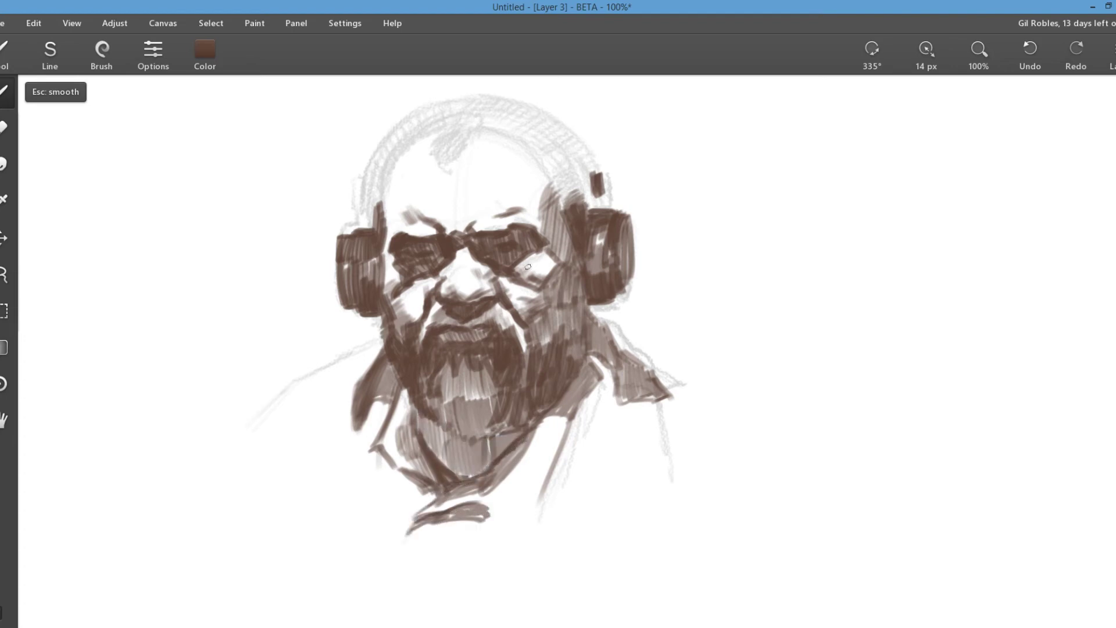
- Touch up both sides of the mustache and fill the hair along the right side of the head
mouse_move(523, 318)
left_mouse_down()
mouse_move(534, 351)
mouse_move(510, 335)
left_mouse_up()
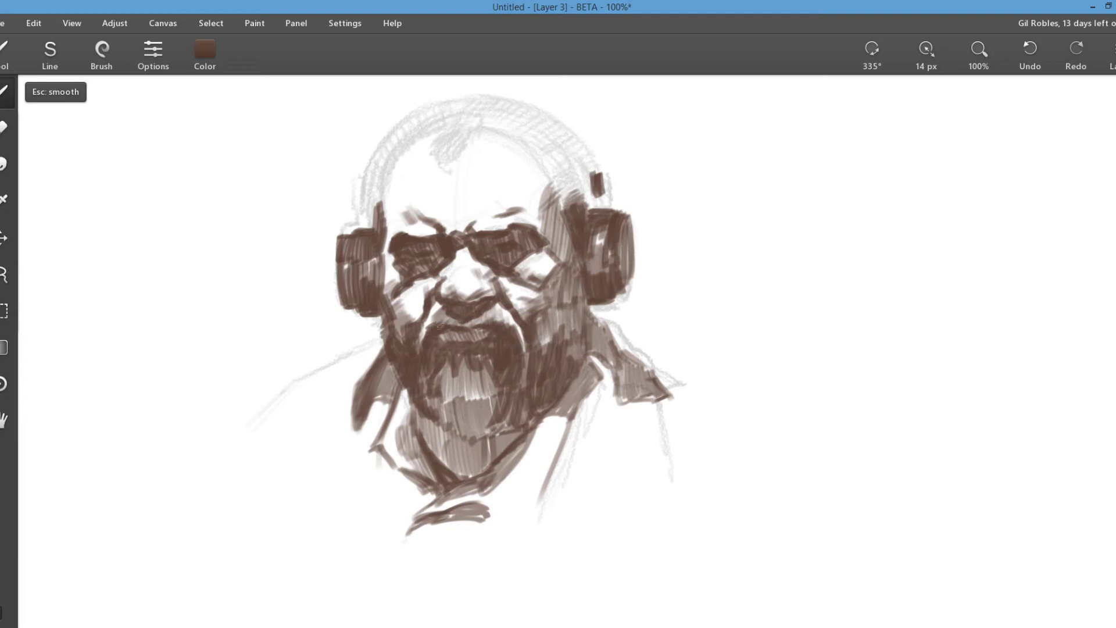
left_click_drag(444, 315, 458, 331)
mouse_move(574, 135)
left_mouse_down()
mouse_move(604, 193)
mouse_move(589, 195)
mouse_move(620, 212)
mouse_move(588, 186)
mouse_move(590, 174)
left_mouse_up()
left_click_drag(539, 137, 565, 189)
mouse_move(555, 144)
left_mouse_down()
mouse_move(556, 184)
mouse_move(577, 198)
left_mouse_up()
- Paint the headband and hair across the top of the head and down to the left ear cup
mouse_move(456, 99)
left_mouse_down()
mouse_move(487, 99)
mouse_move(574, 133)
left_mouse_up()
mouse_move(407, 114)
left_mouse_down()
mouse_move(494, 97)
mouse_move(571, 141)
mouse_move(477, 115)
left_mouse_up()
mouse_move(546, 129)
left_mouse_down()
mouse_move(468, 100)
mouse_move(407, 117)
left_mouse_up()
mouse_move(404, 116)
left_mouse_down()
mouse_move(468, 97)
mouse_move(414, 121)
mouse_move(481, 104)
mouse_move(566, 158)
mouse_move(507, 132)
left_mouse_up()
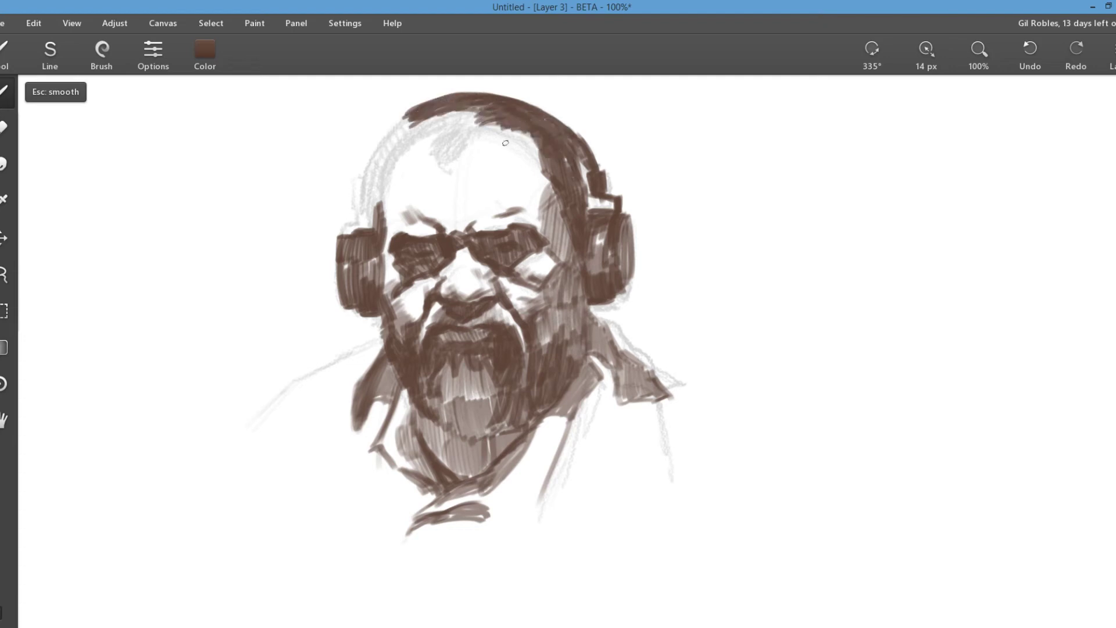
mouse_move(385, 168)
left_mouse_down()
mouse_move(384, 226)
mouse_move(414, 121)
left_mouse_up()
mouse_move(365, 189)
left_mouse_down()
mouse_move(404, 123)
mouse_move(361, 180)
mouse_move(370, 223)
mouse_move(375, 180)
mouse_move(366, 215)
mouse_move(339, 243)
mouse_move(360, 222)
mouse_move(357, 191)
mouse_move(370, 225)
left_mouse_up()
- Detail the right ear cup with a 6.1 px brush, darken the right sideburn and draw the forehead lock
left_click_drag(610, 250, 593, 282)
left_click_drag(621, 239, 623, 289)
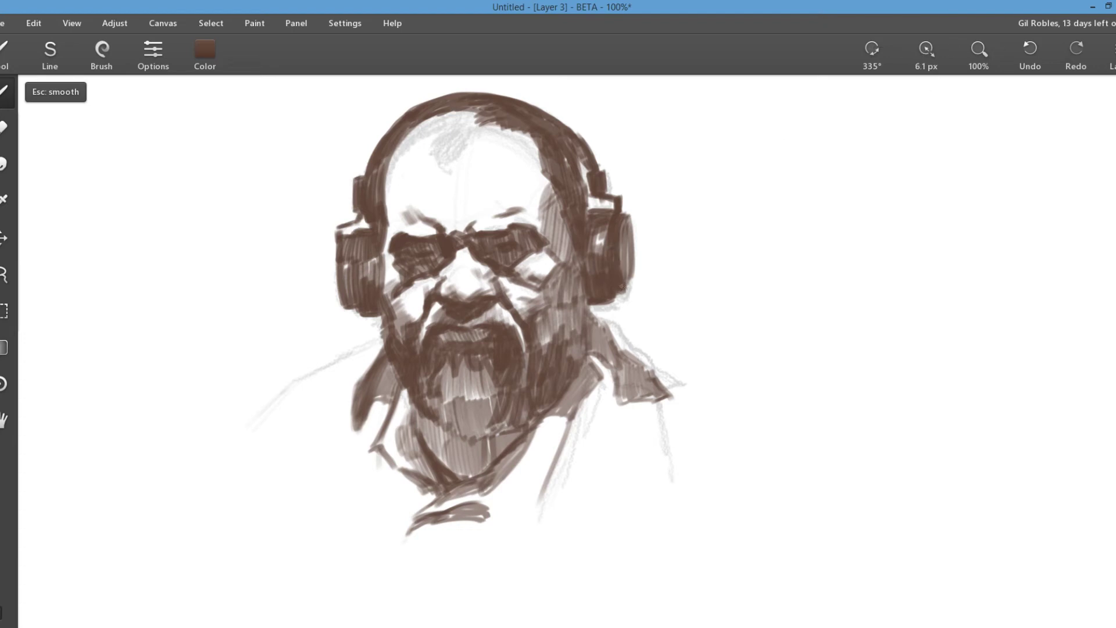
mouse_move(630, 215)
left_mouse_down()
mouse_move(633, 283)
mouse_move(620, 274)
left_mouse_up()
left_click_drag(586, 184, 586, 203)
left_click_drag(583, 158, 586, 224)
left_click_drag(565, 156, 583, 206)
left_click_drag(475, 120, 470, 152)
- Enlarge the brush to 24 px, darken the hair on top and extend the left collar flap outward
mouse_move(926, 49)
left_mouse_down()
mouse_move(956, 45)
mouse_move(945, 45)
left_mouse_up()
mouse_move(443, 109)
left_mouse_down()
mouse_move(447, 145)
mouse_move(464, 126)
mouse_move(445, 152)
mouse_move(502, 123)
left_mouse_up()
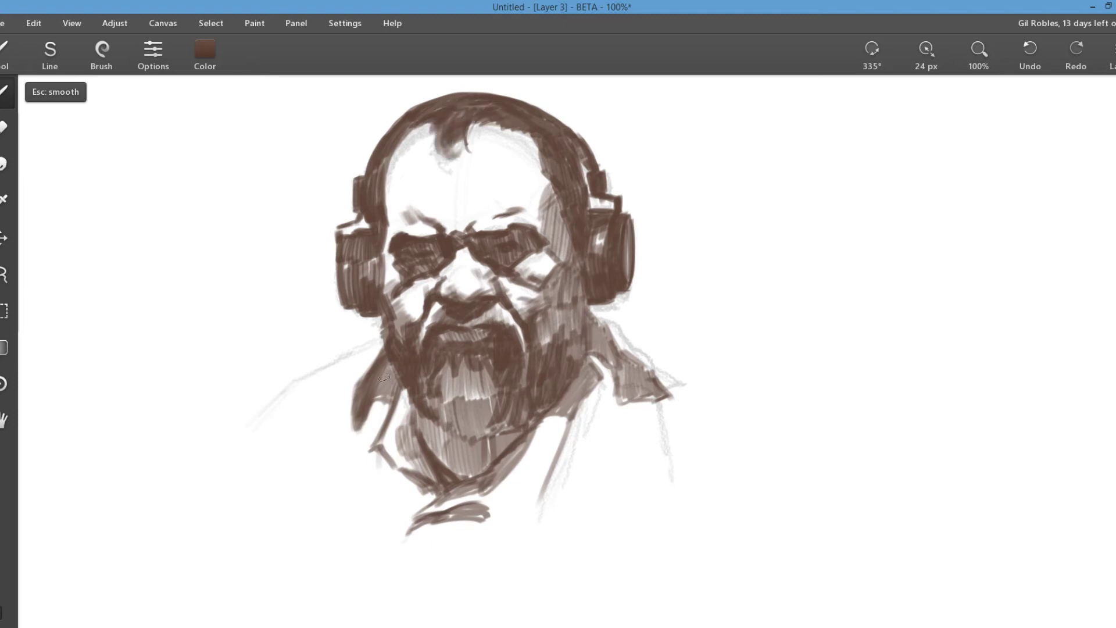
left_click_drag(384, 385, 388, 397)
mouse_move(371, 453)
left_mouse_down()
mouse_move(311, 447)
mouse_move(347, 462)
mouse_move(307, 451)
left_mouse_up()
- Darken the right cheek and sideburn and deepen the hair on both sides of the forehead
left_click_drag(563, 261, 550, 340)
mouse_move(555, 299)
left_mouse_down()
mouse_move(538, 343)
mouse_move(546, 361)
left_mouse_up()
left_click_drag(582, 253, 576, 303)
left_click_drag(538, 136, 561, 183)
left_click_drag(433, 108, 372, 206)
- Deepen the lower beard at the chin and along the right jaw
left_click_drag(442, 402, 462, 430)
left_click_drag(483, 401, 474, 436)
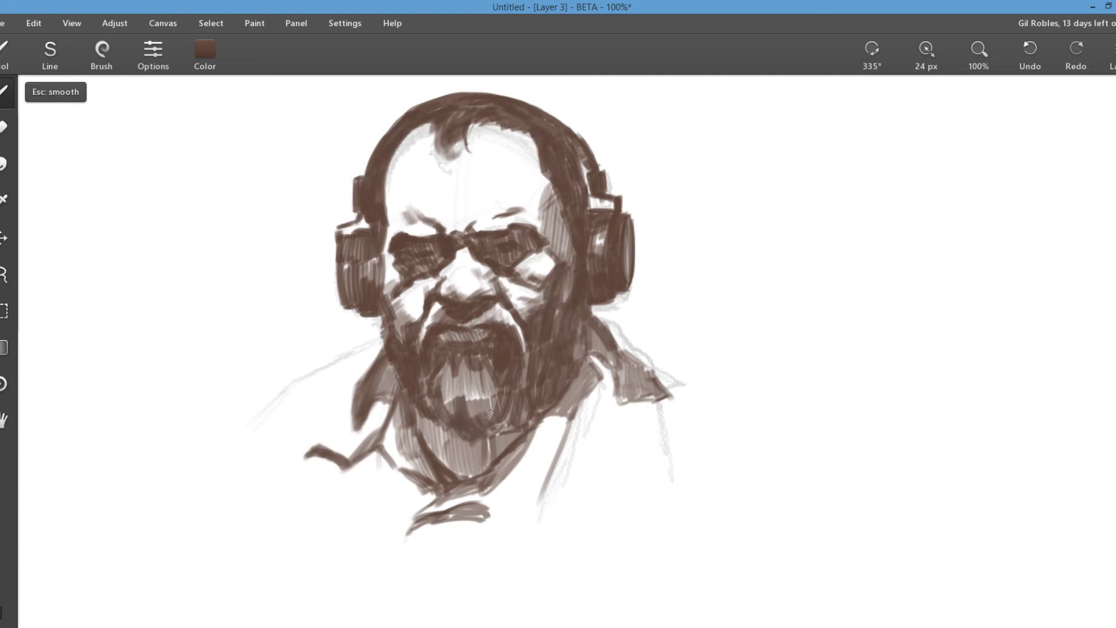
left_click_drag(514, 390, 497, 429)
left_click_drag(539, 347, 533, 400)
left_click_drag(584, 315, 579, 363)
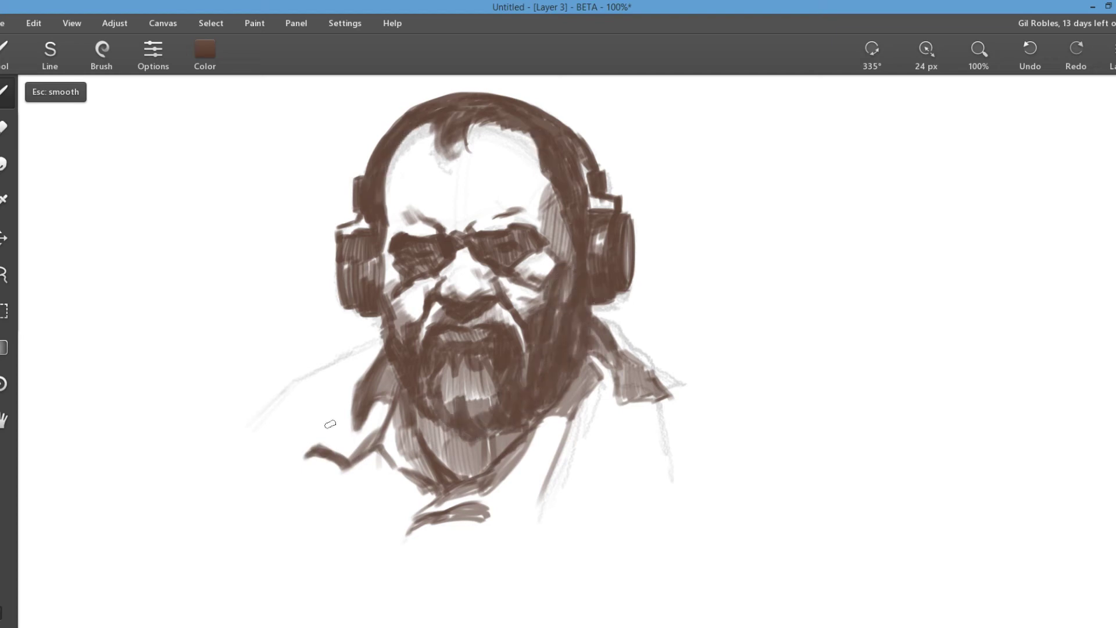
- Shade the shirt folds on both shoulders, along the front openings and below the neckline
left_click_drag(352, 389, 318, 442)
left_click_drag(381, 352, 308, 437)
left_click_drag(380, 401, 372, 532)
left_click_drag(615, 353, 615, 455)
left_click_drag(630, 378, 638, 489)
left_click_drag(654, 401, 652, 450)
left_click_drag(567, 384, 566, 529)
left_click_drag(518, 491, 432, 519)
- Add a new layer beneath the brown painting
left_click(1112, 56)
left_click(1063, 182)
left_click(993, 87)
- Pick reddish-brown skin tones and lay them over the forehead and down the face
left_click(204, 55)
left_click_drag(196, 207, 204, 188)
left_click_drag(456, 180, 450, 209)
left_click(204, 55)
left_click(205, 182)
mouse_move(453, 168)
left_mouse_down()
mouse_move(443, 221)
mouse_move(407, 139)
mouse_move(401, 308)
mouse_move(521, 254)
mouse_move(488, 133)
mouse_move(407, 174)
mouse_move(517, 230)
mouse_move(410, 208)
mouse_move(511, 210)
mouse_move(465, 273)
mouse_move(541, 312)
mouse_move(573, 305)
mouse_move(459, 343)
mouse_move(552, 407)
left_mouse_up()
- Pick a dark muted color and fill the mustache, beard and both ear cups
left_click(204, 50)
left_click(187, 207)
mouse_move(430, 325)
left_mouse_down()
mouse_move(485, 311)
mouse_move(523, 354)
left_mouse_up()
left_click_drag(453, 363, 488, 409)
mouse_move(361, 244)
left_mouse_down()
mouse_move(351, 285)
mouse_move(375, 290)
left_mouse_up()
left_click_drag(599, 227, 604, 267)
- Paint the forehead wrinkles, nose and left brow in progressively lighter skin tones, reducing the brush to 17 px
mouse_move(393, 194)
left_mouse_down()
mouse_move(410, 244)
mouse_move(459, 198)
mouse_move(492, 191)
left_mouse_up()
left_click(205, 49)
left_click(200, 190)
left_click(204, 50)
left_click(186, 177)
left_click_drag(928, 59, 922, 60)
left_click_drag(463, 251, 458, 266)
left_click(205, 50)
left_click_drag(425, 224, 406, 219)
left_click(191, 174)
- Switch to Layer 3 and paint pale pinkish skin tone over the brow, forehead and hairline
left_click(1113, 55)
left_click(1076, 158)
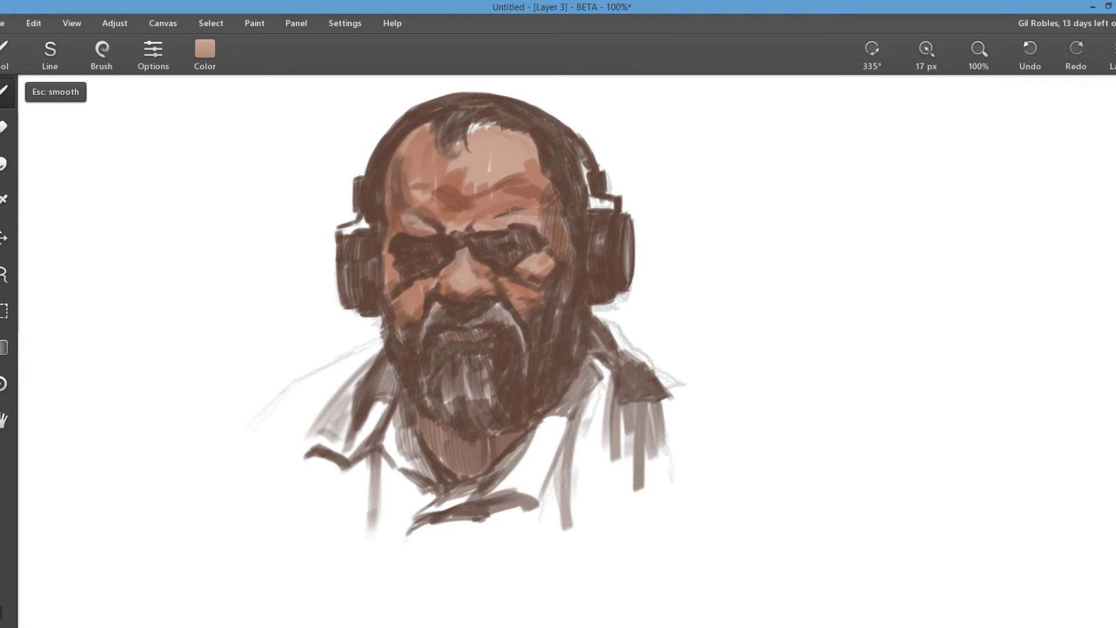
left_click_drag(487, 207, 456, 213)
mouse_move(414, 134)
left_mouse_down()
mouse_move(397, 180)
mouse_move(418, 166)
left_mouse_up()
left_click_drag(472, 129, 505, 125)
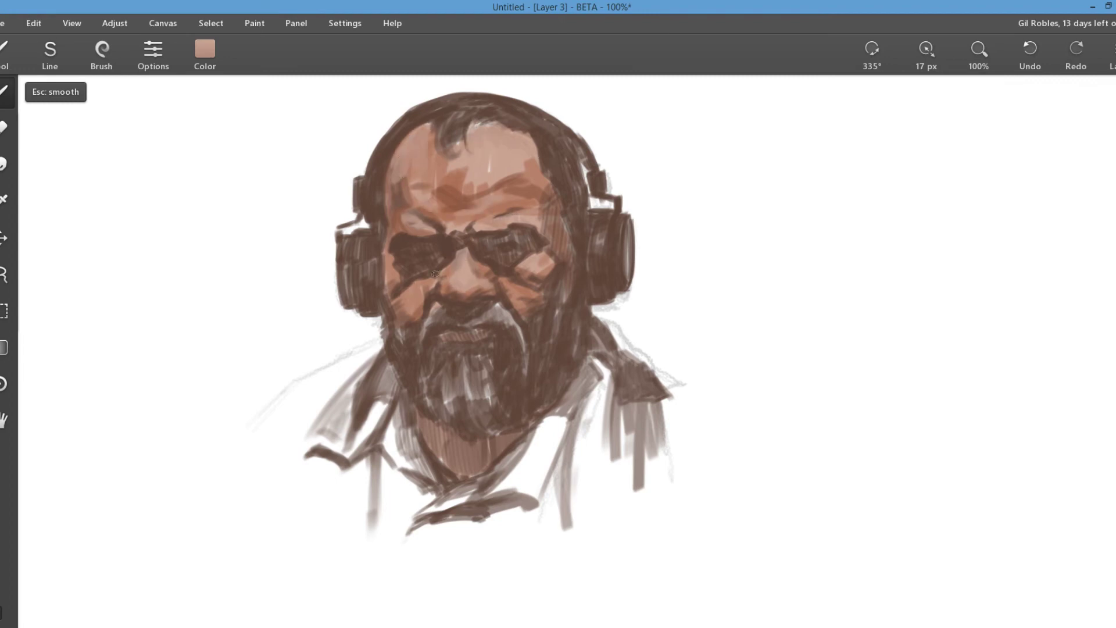
- Pick an orange-brown color and glaze the left edge of the face, the cheeks, the right brow and the forehead edges
left_click(205, 49)
left_click(210, 186)
left_click_drag(389, 257, 416, 314)
left_click_drag(399, 146, 393, 186)
left_click_drag(407, 190, 425, 201)
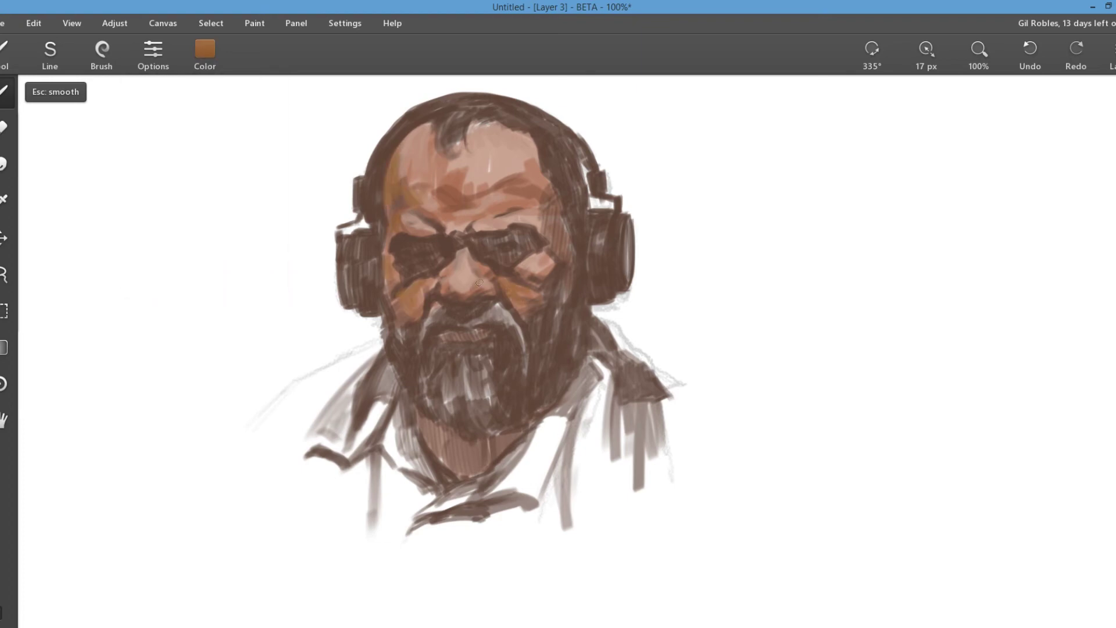
left_click_drag(496, 215, 473, 229)
left_click_drag(475, 148, 445, 166)
left_click_drag(434, 119, 391, 154)
- Pick a salmon color and warm the brows, the right cheek and the forehead
left_click(204, 49)
left_click(212, 165)
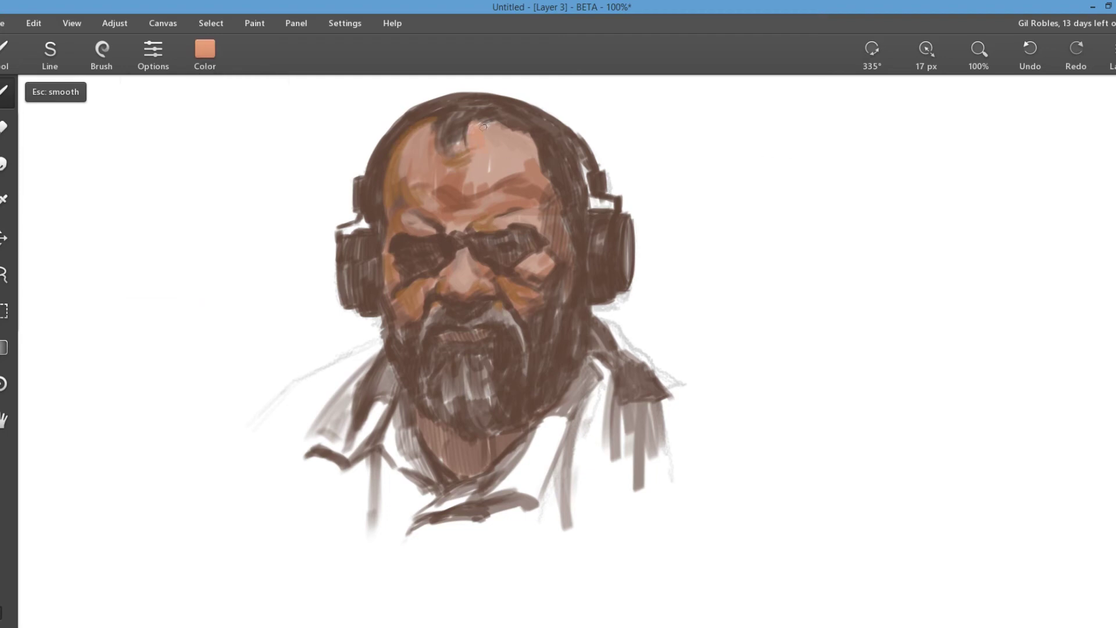
left_click_drag(473, 210, 510, 201)
left_click_drag(404, 195, 426, 203)
left_click_drag(400, 218, 420, 226)
left_click_drag(505, 281, 533, 299)
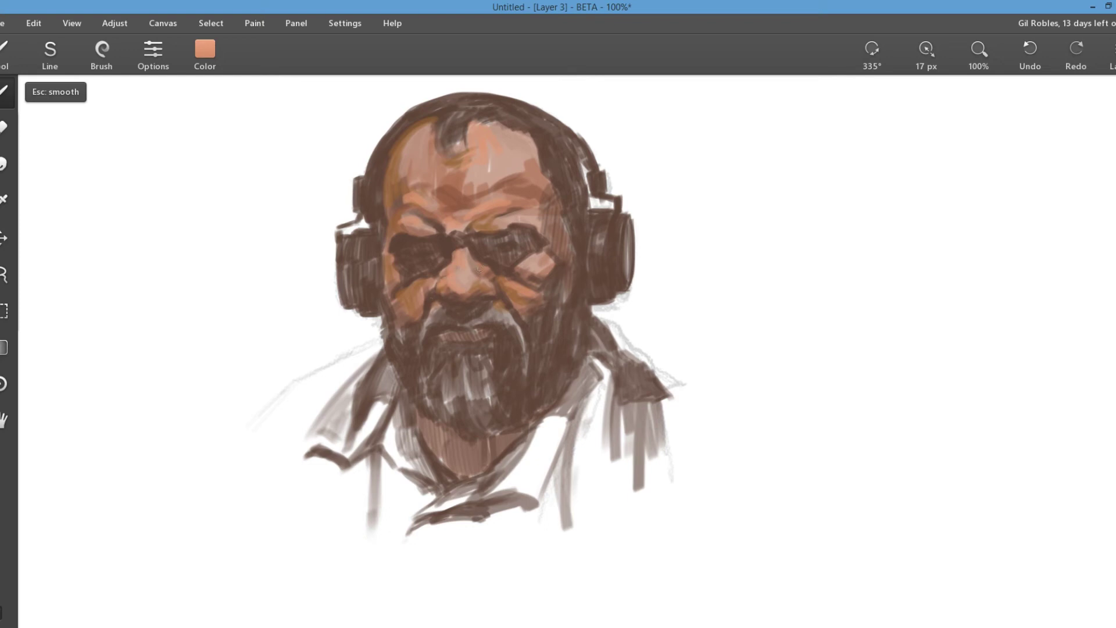
mouse_move(495, 118)
left_mouse_down()
mouse_move(541, 168)
mouse_move(476, 124)
mouse_move(435, 182)
left_mouse_up()
left_click_drag(402, 145, 404, 174)
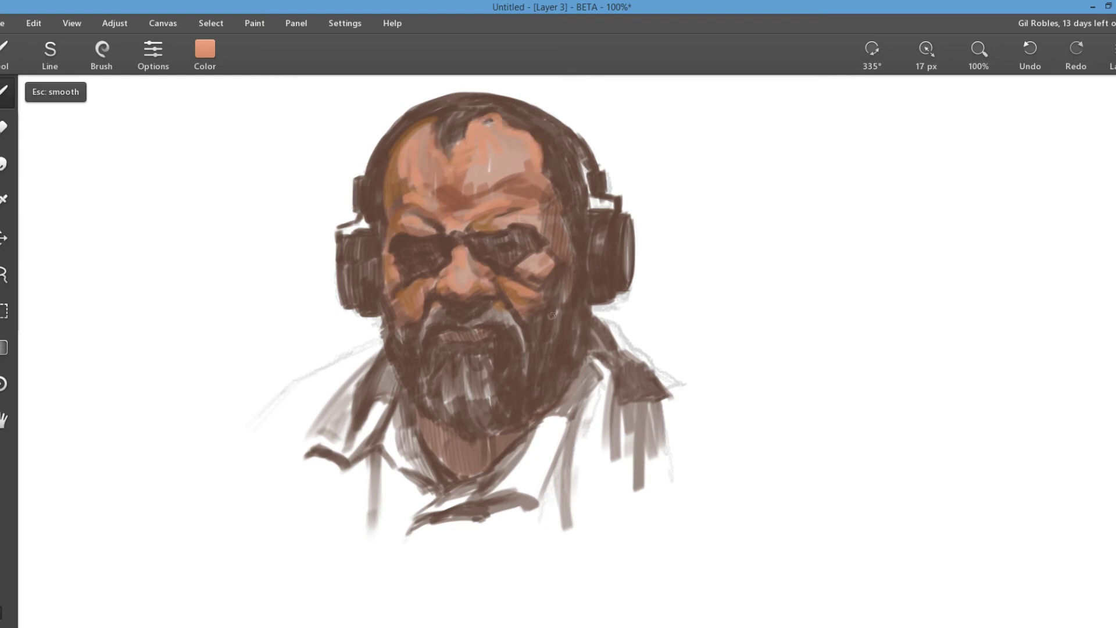
- Pick a yellow-ochre color and add highlights to the forehead, nose and right cheek
left_click(205, 54)
left_click(257, 139)
left_click(216, 177)
left_click_drag(476, 131, 487, 166)
left_click_drag(423, 129, 411, 156)
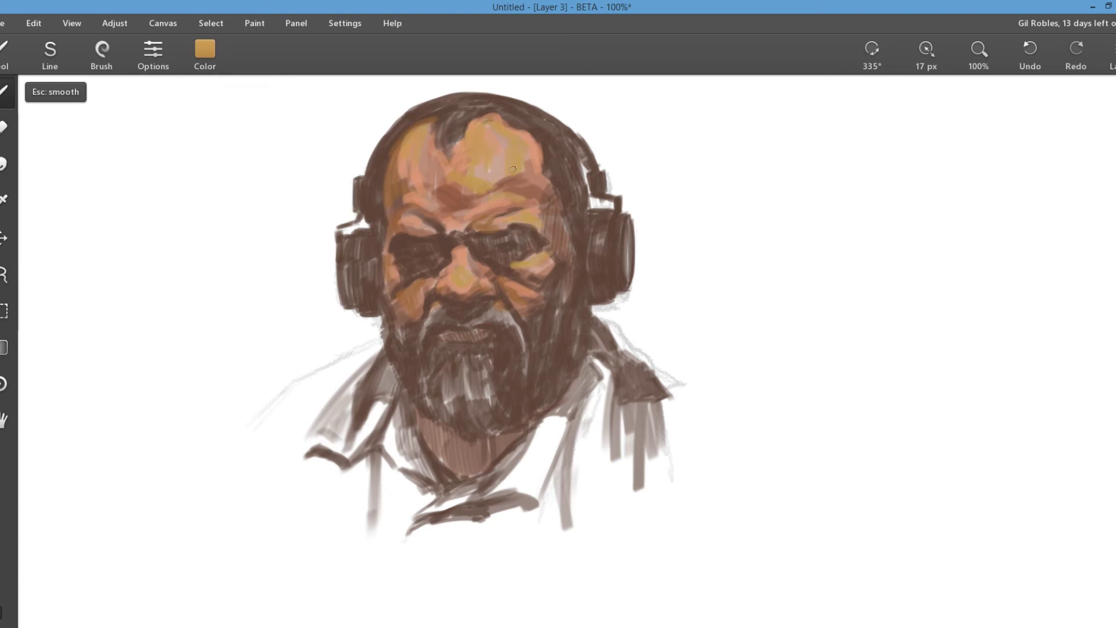
- Set the flat brush's flow to 25%, texture to 52% and hardness to 35%
left_click(153, 51)
left_click(160, 330)
left_click(117, 294)
left_click(142, 366)
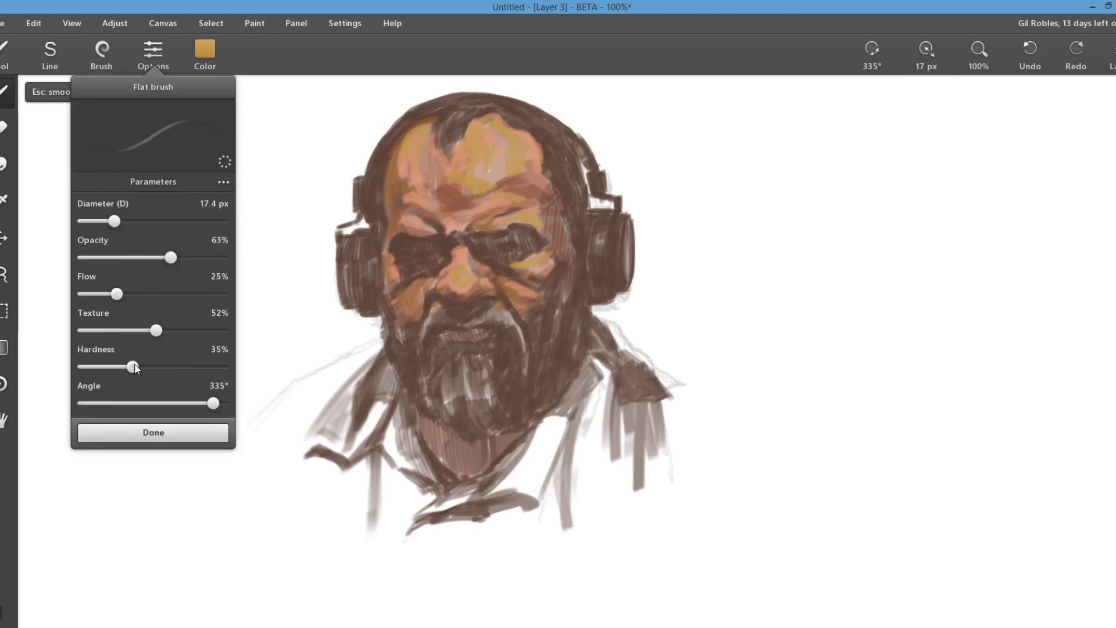
- Pick a light orange color and soften the forehead and the area above both eyes
left_click(204, 54)
left_click(263, 146)
left_click(212, 164)
left_click(493, 191)
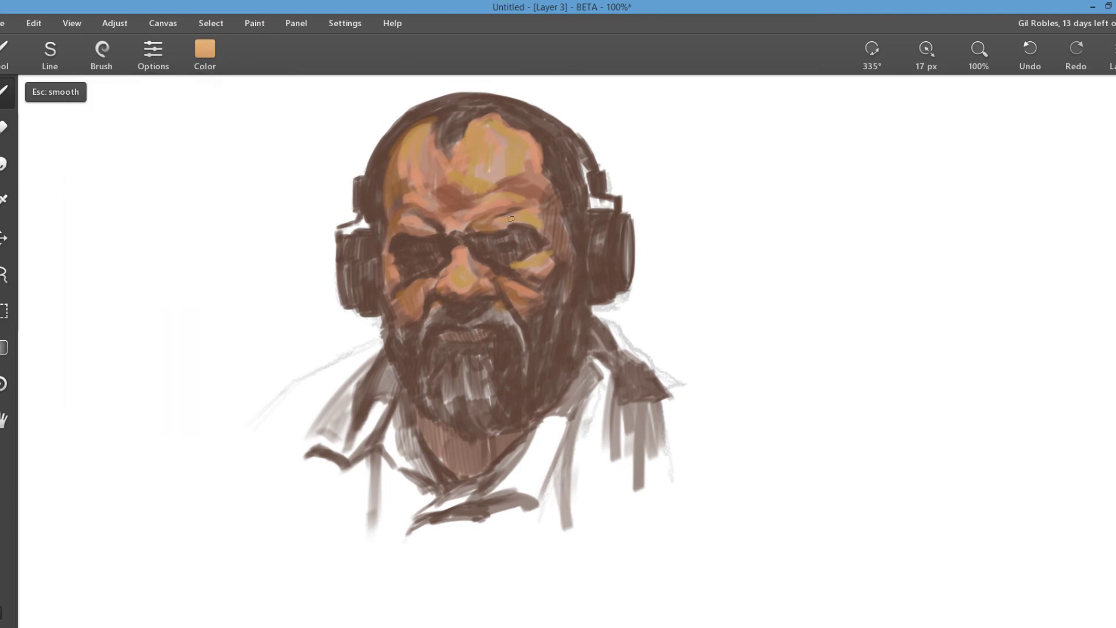
left_click_drag(426, 208, 450, 204)
left_click_drag(427, 127, 437, 167)
- Add another new layer and pick a bright red paint color
left_click(1113, 54)
left_click(992, 88)
left_click_drag(1107, 108, 1058, 110)
left_click(205, 54)
left_click(272, 174)
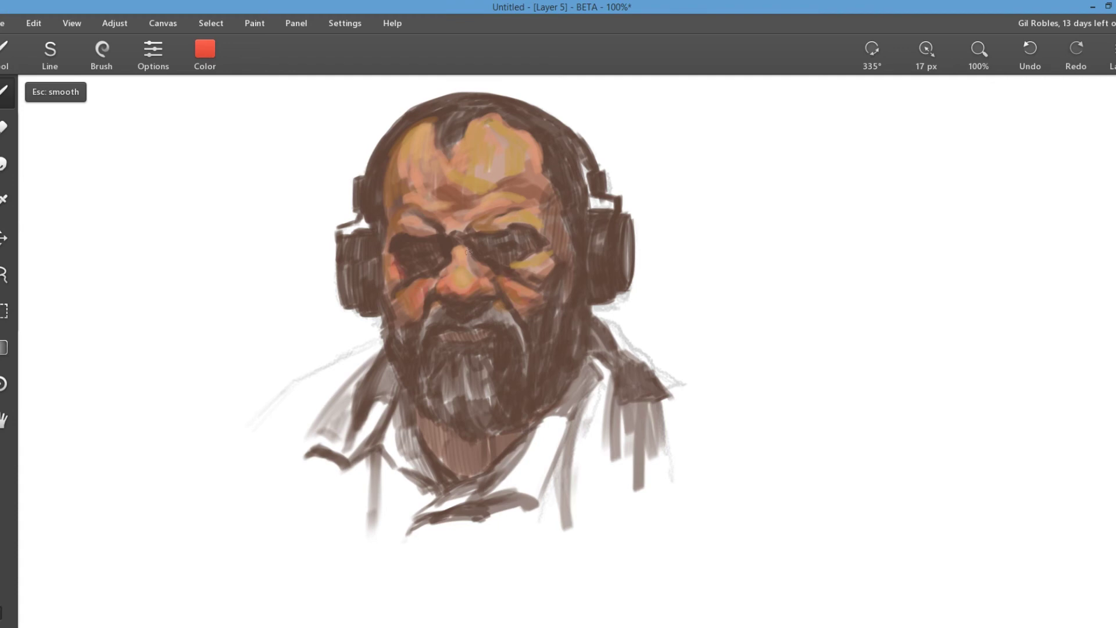
- Enlarge the brush to 48 px, pick a dark bluish violet and tint both sides of the jacket with pale strokes
left_click_drag(926, 54, 963, 49)
left_click(204, 51)
left_click(177, 244)
left_click(187, 216)
mouse_move(402, 350)
left_mouse_down()
mouse_move(453, 390)
mouse_move(590, 343)
mouse_move(622, 372)
left_mouse_up()
mouse_move(378, 366)
left_mouse_down()
mouse_move(383, 398)
mouse_move(290, 412)
mouse_move(366, 419)
left_mouse_up()
left_click_drag(599, 369, 594, 482)
left_click_drag(635, 416, 629, 468)
- Tint the hair peak, moustache and beard with bluish violet, and pick a dark red-brown paint color
left_click_drag(451, 139, 465, 113)
left_click_drag(445, 105, 488, 100)
left_click_drag(507, 319, 519, 347)
mouse_move(436, 322)
left_mouse_down()
mouse_move(431, 347)
mouse_move(390, 343)
left_mouse_up()
mouse_move(573, 282)
left_mouse_down()
mouse_move(546, 401)
mouse_move(441, 424)
left_mouse_up()
left_click(206, 58)
left_click(269, 162)
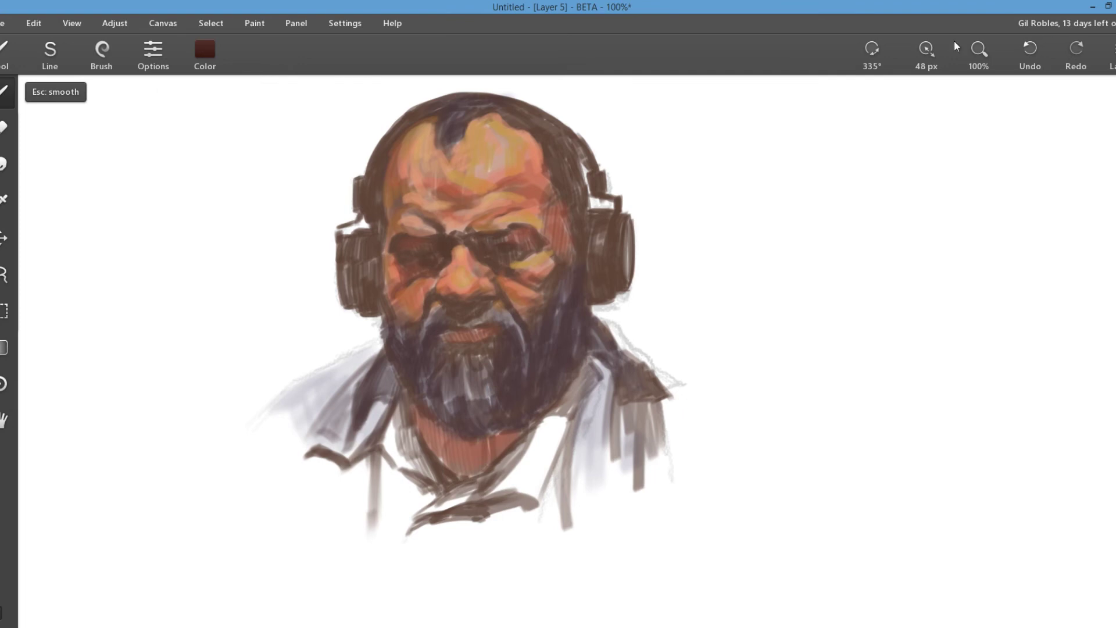
- Add a new layer to the painting and undo the last edit
left_click(1110, 49)
left_click(1070, 152)
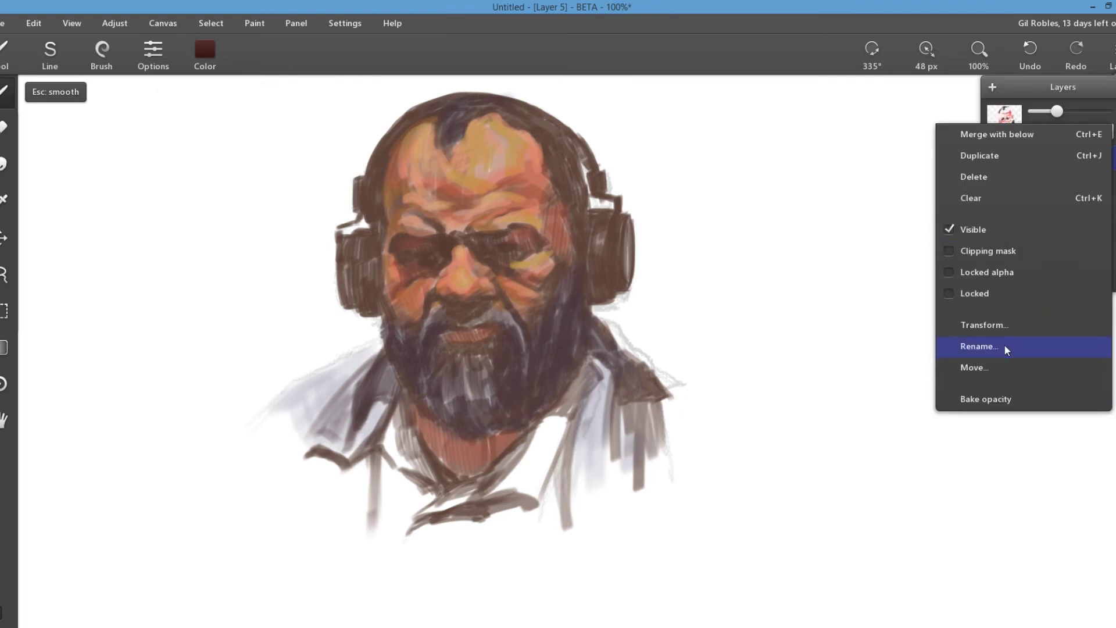
left_click(1076, 96)
left_click(993, 87)
right_click(1094, 174)
left_click(1015, 398)
left_click(34, 23)
left_click(40, 45)
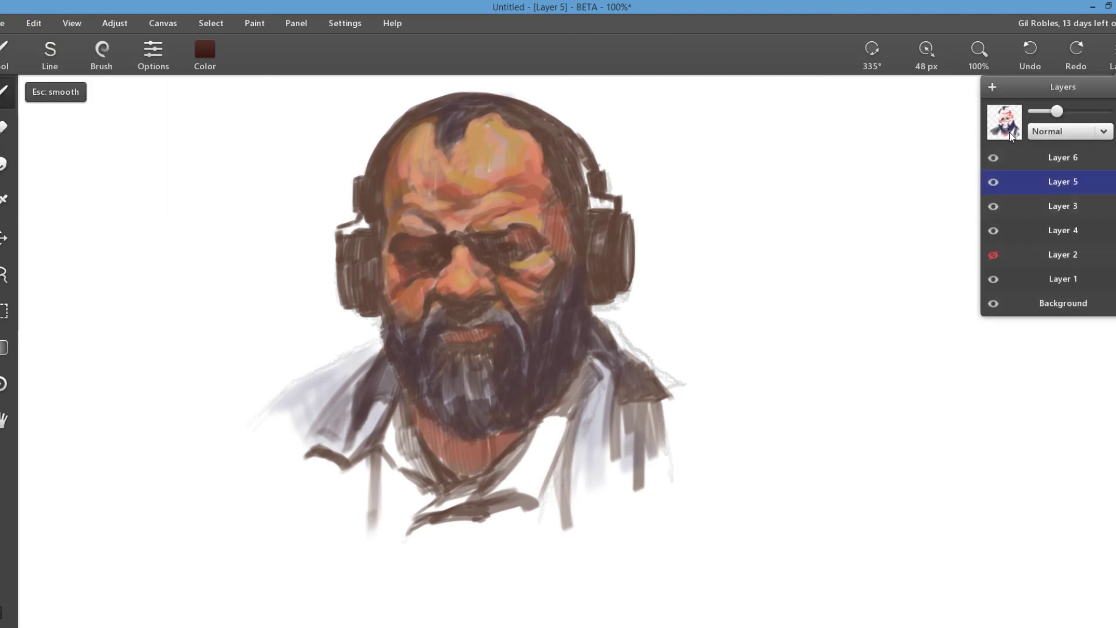
- Add one more new layer and return to the brush for painting
left_click(1111, 123)
left_click(1001, 328)
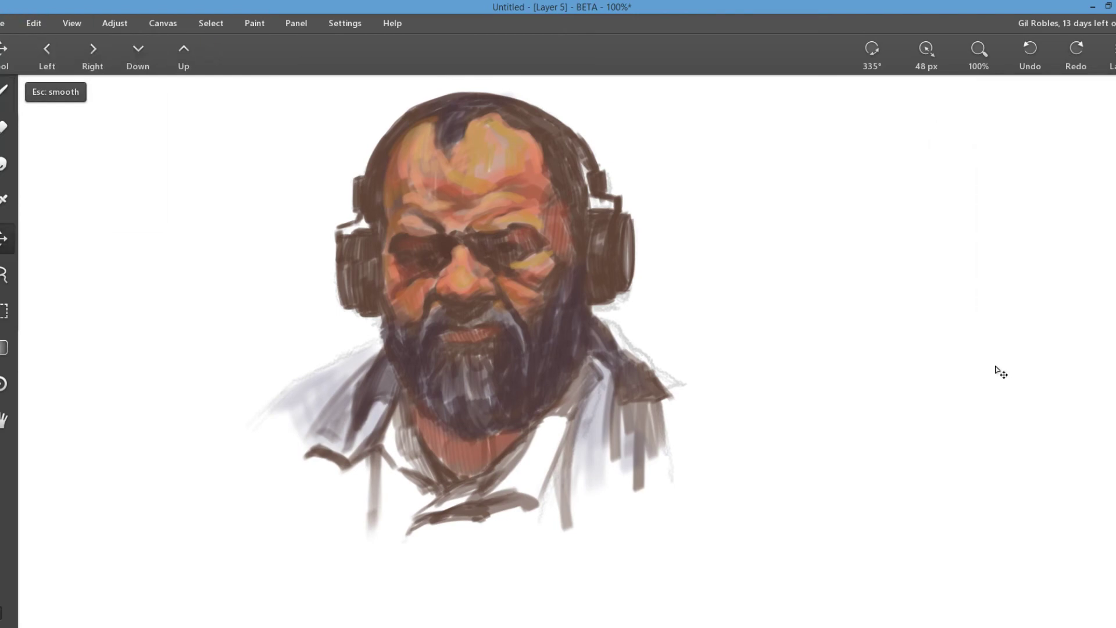
left_click(1110, 57)
left_click(1112, 125)
left_click(1043, 99)
left_click(992, 87)
key("b")
- Pick a light pink, reduce the brush to 16 px and highlight the forehead and the cheek under the right eye
left_click(204, 50)
left_click(192, 156)
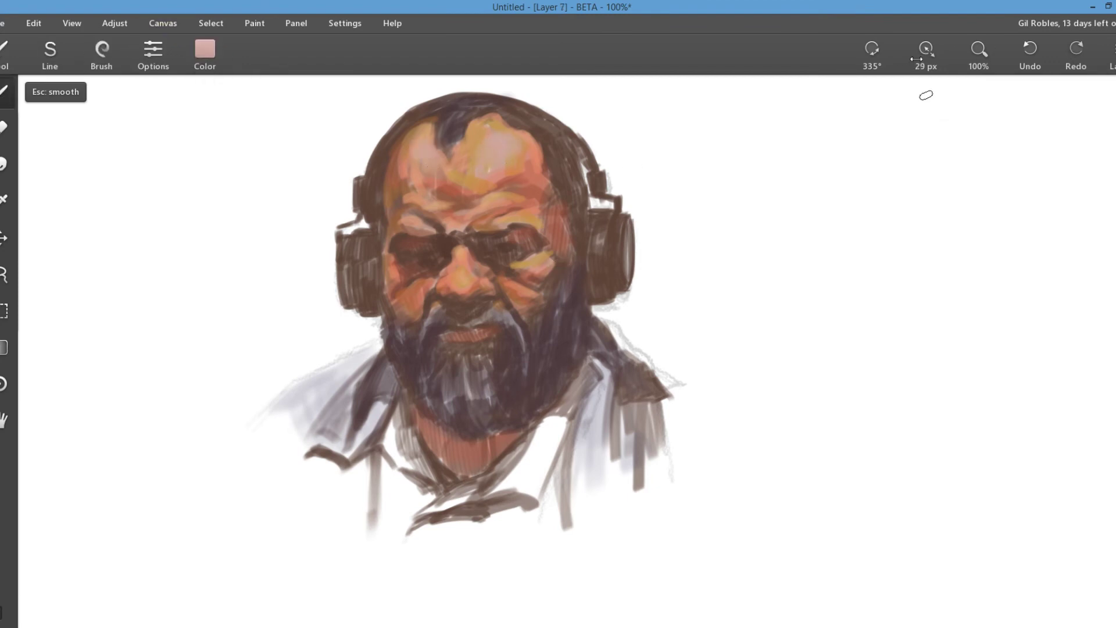
left_click_drag(929, 56, 928, 91)
left_click_drag(522, 263, 546, 250)
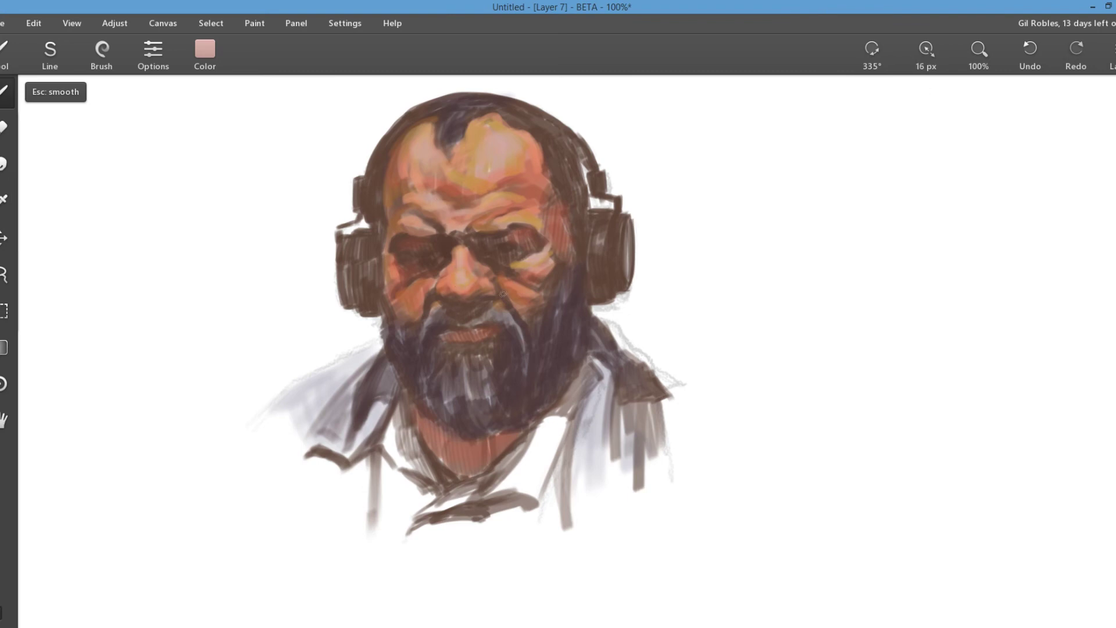
- Pick a muted red and sample darker reds and browns from the face to rework the eye sockets and lips
left_click(205, 55)
left_click(209, 170)
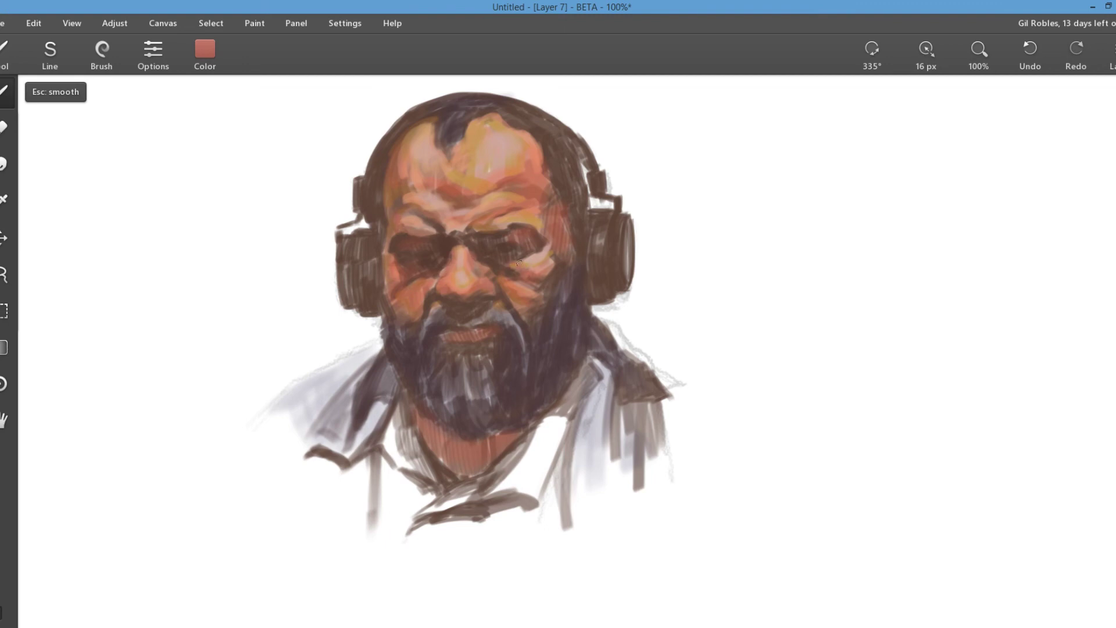
left_click(503, 288, "alt")
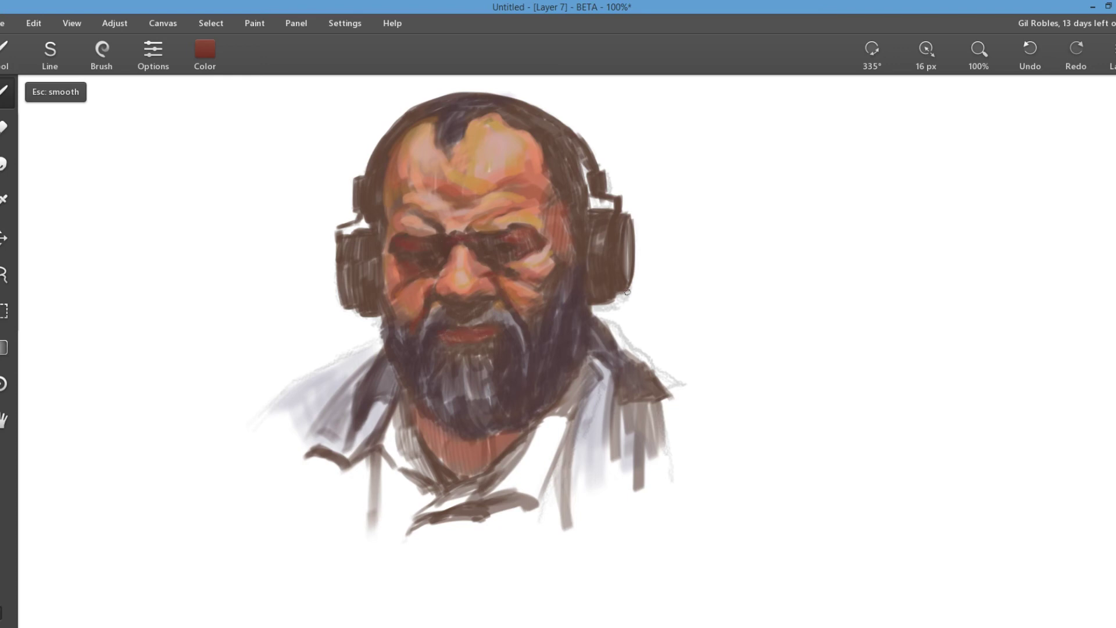
left_click(445, 333, "alt")
left_click(423, 257, "alt")
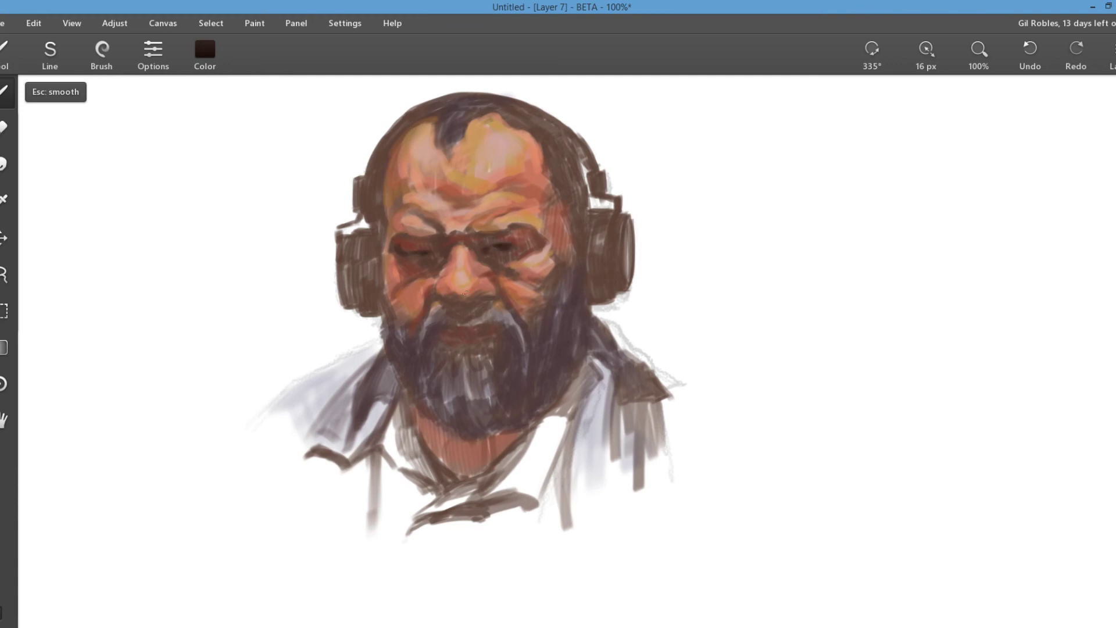
- Darken the nostrils, moustache edge, beard sides and both eyes with very dark brown strokes
left_click_drag(449, 317, 456, 306)
left_click_drag(405, 369, 435, 416)
mouse_move(586, 309)
left_mouse_down()
mouse_move(587, 345)
mouse_move(554, 403)
left_mouse_up()
left_click_drag(488, 321, 513, 350)
left_click_drag(512, 230, 489, 237)
left_click_drag(410, 240, 433, 243)
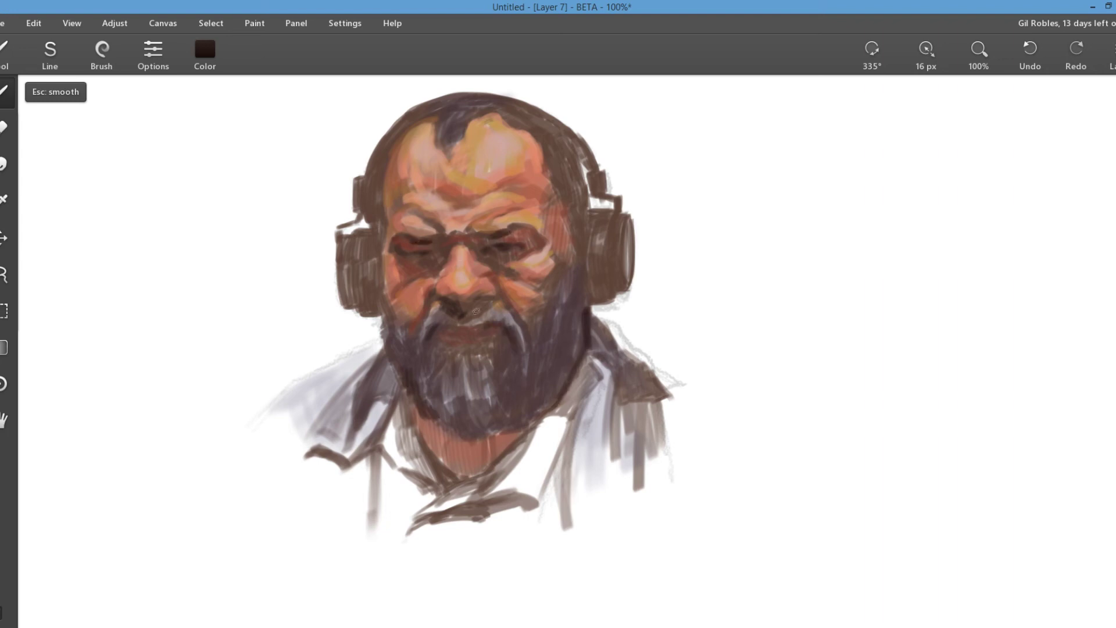
left_click_drag(465, 316, 487, 299)
- Deepen the headphones, the headband and the shadows along both sides of the head with very dark brown
left_click_drag(390, 307, 388, 338)
left_click_drag(381, 266, 383, 290)
left_click_drag(377, 222, 381, 238)
mouse_move(341, 224)
left_mouse_down()
mouse_move(361, 214)
mouse_move(374, 225)
left_mouse_up()
left_click_drag(375, 210, 380, 253)
left_click_drag(578, 267, 583, 274)
mouse_move(587, 294)
left_mouse_down()
mouse_move(610, 300)
mouse_move(589, 303)
mouse_move(597, 296)
left_mouse_up()
mouse_move(605, 266)
left_mouse_down()
mouse_move(608, 297)
mouse_move(611, 247)
mouse_move(618, 288)
mouse_move(582, 193)
mouse_move(584, 229)
left_mouse_up()
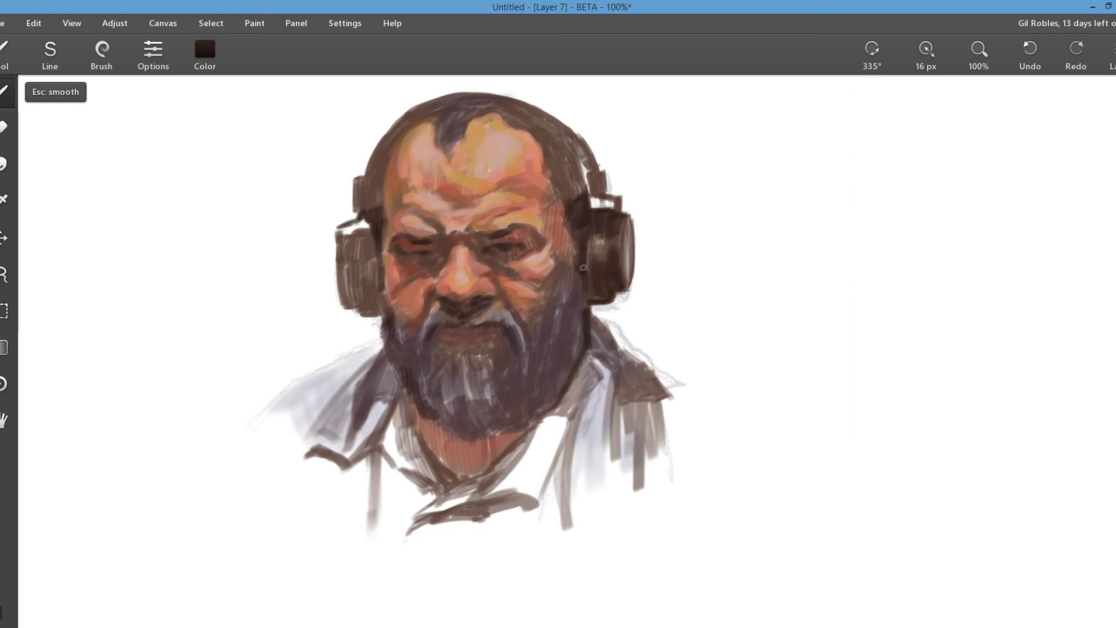
mouse_move(553, 174)
left_mouse_down()
mouse_move(569, 202)
mouse_move(574, 139)
mouse_move(516, 105)
mouse_move(589, 140)
left_mouse_up()
mouse_move(344, 226)
left_mouse_down()
mouse_move(397, 262)
mouse_move(359, 269)
mouse_move(371, 286)
mouse_move(365, 315)
mouse_move(347, 286)
mouse_move(362, 315)
mouse_move(388, 292)
mouse_move(378, 226)
mouse_move(374, 244)
mouse_move(393, 130)
mouse_move(460, 174)
left_mouse_up()
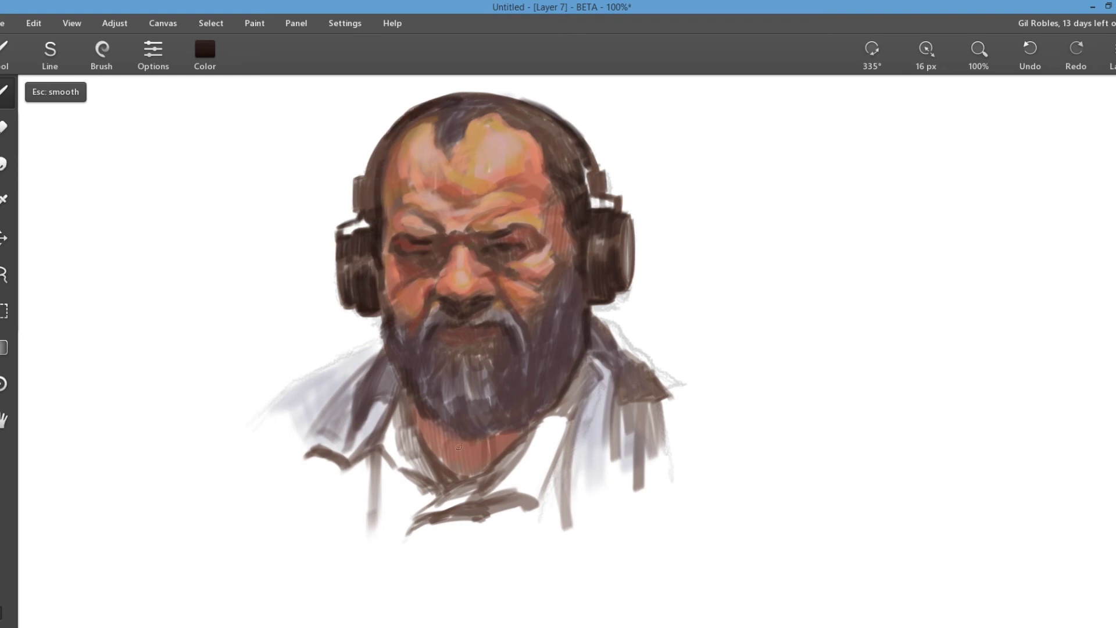
- Enlarge the brush to 33 px and shade the lower beard, right beard side and neckline with dark brown
mouse_move(480, 433)
left_mouse_down()
mouse_move(496, 414)
mouse_move(476, 413)
mouse_move(490, 403)
mouse_move(516, 418)
mouse_move(503, 432)
mouse_move(535, 418)
left_mouse_up()
left_click_drag(926, 55, 926, 112)
mouse_move(527, 407)
left_mouse_down()
mouse_move(550, 366)
mouse_move(506, 407)
left_mouse_up()
mouse_move(506, 337)
left_mouse_down()
mouse_move(433, 351)
mouse_move(433, 336)
mouse_move(423, 403)
mouse_move(403, 347)
mouse_move(486, 443)
mouse_move(456, 339)
mouse_move(487, 353)
mouse_move(581, 321)
mouse_move(580, 346)
mouse_move(522, 423)
mouse_move(501, 385)
left_mouse_up()
mouse_move(421, 414)
left_mouse_down()
mouse_move(439, 465)
mouse_move(465, 487)
left_mouse_up()
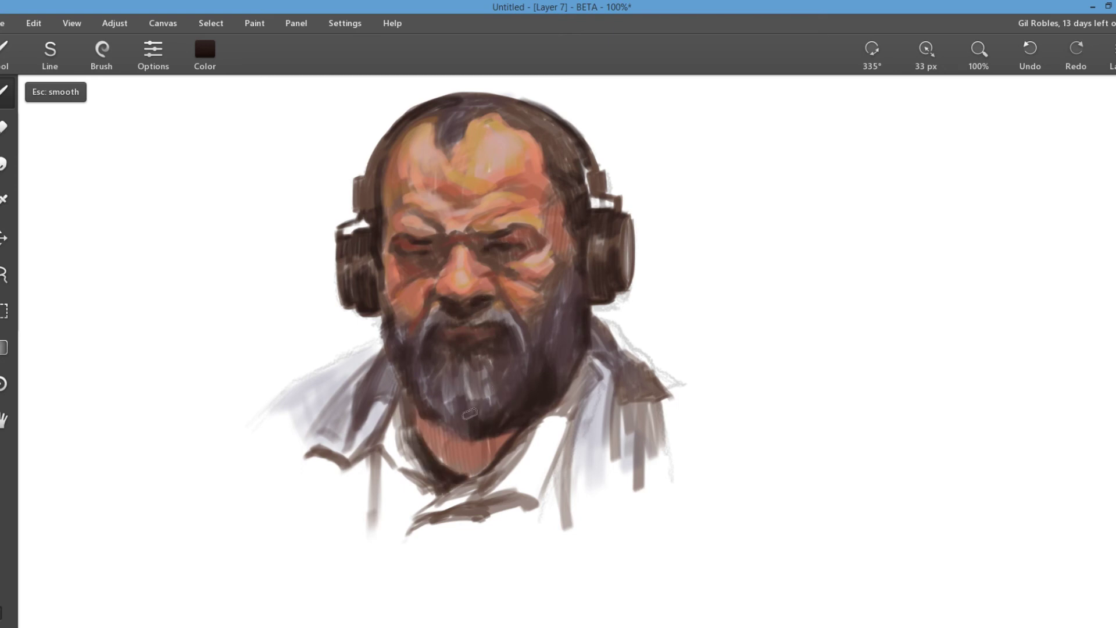
mouse_move(474, 371)
left_mouse_down()
mouse_move(534, 375)
mouse_move(502, 358)
mouse_move(493, 335)
mouse_move(554, 352)
mouse_move(543, 331)
mouse_move(565, 301)
mouse_move(574, 228)
left_mouse_up()
- Pick a deep blue-violet and glaze it over the middle of the beard
left_click(205, 54)
left_click(191, 248)
left_click(186, 217)
mouse_move(461, 373)
left_mouse_down()
mouse_move(452, 356)
mouse_move(508, 403)
left_mouse_up()
- Pick a light skin tone, reduce the brush to 14 px and add highlights to the nose, brow and right cheek
left_click(200, 48)
left_click(269, 158)
left_click(200, 155)
left_click_drag(924, 54, 899, 58)
left_click(464, 281)
mouse_move(498, 221)
left_mouse_down()
mouse_move(554, 167)
mouse_move(492, 198)
left_mouse_up()
left_click_drag(533, 261, 546, 251)
- Pick a soft orange skin tone and paint it on the left cheek and left side of the forehead
left_click(204, 54)
left_click(209, 169)
left_click_drag(415, 282, 410, 294)
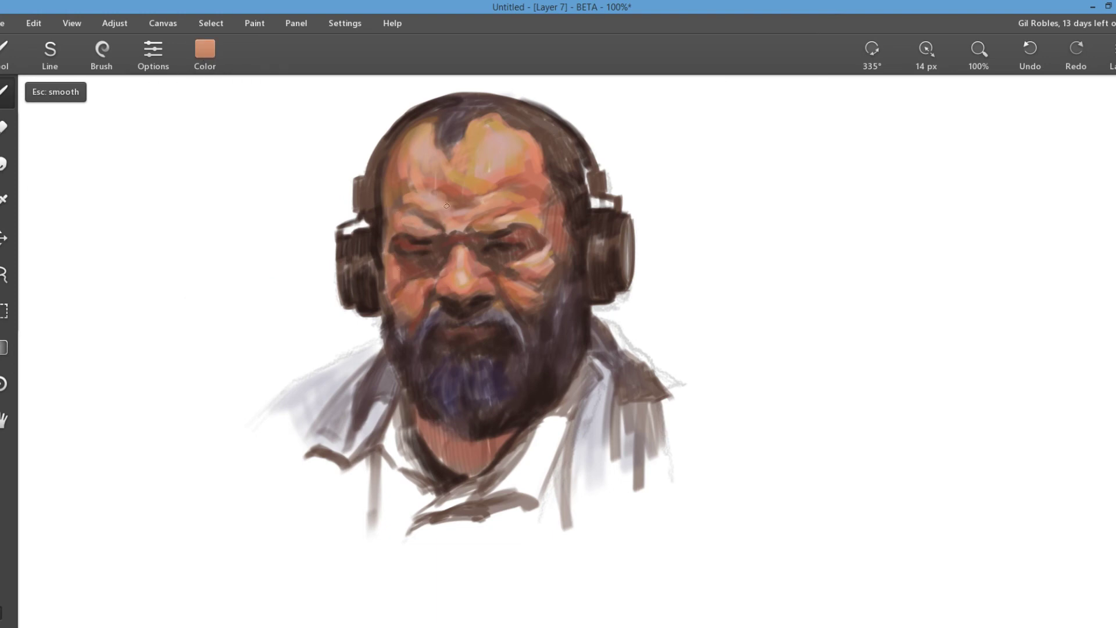
left_click_drag(400, 149, 397, 176)
- Pick a paler skin tone and lighten the right side of the forehead and the area above the brow
left_click(205, 54)
left_click(195, 155)
left_click_drag(926, 56, 934, 56)
mouse_move(474, 141)
left_mouse_down()
mouse_move(493, 165)
mouse_move(520, 153)
left_mouse_up()
left_click_drag(483, 196, 503, 186)
- Pick a saturated orange with a 21 px brush and warm the forehead creases, right eye area and lower right cheek
left_click_drag(929, 54, 924, 61)
left_click(204, 54)
left_click(221, 179)
left_click_drag(519, 255, 515, 257)
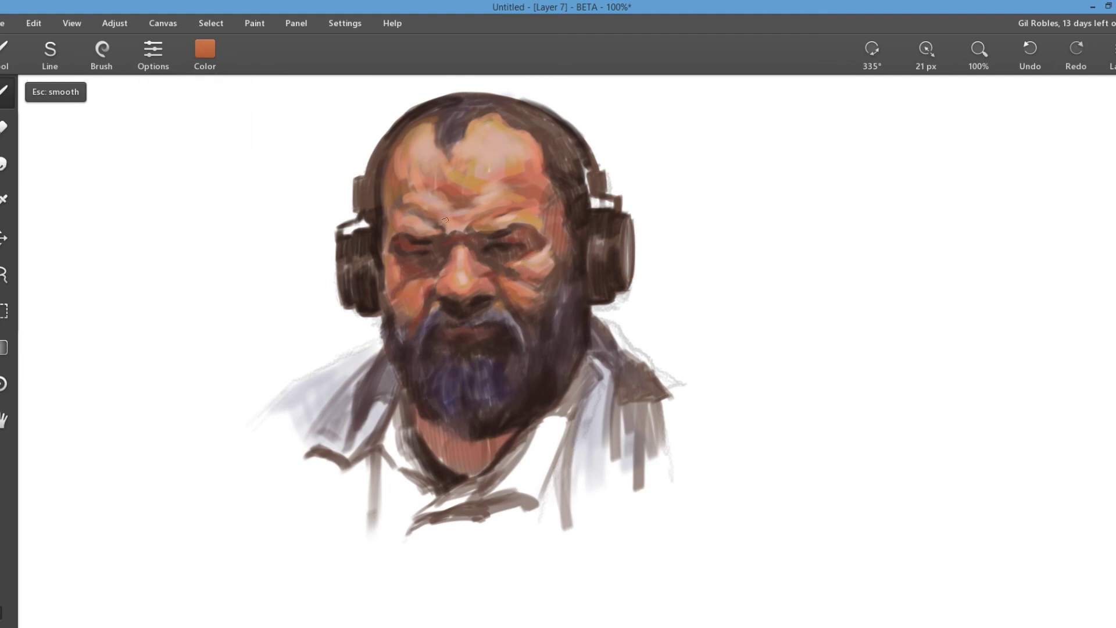
left_click_drag(482, 187, 500, 180)
left_click_drag(536, 292, 544, 290)
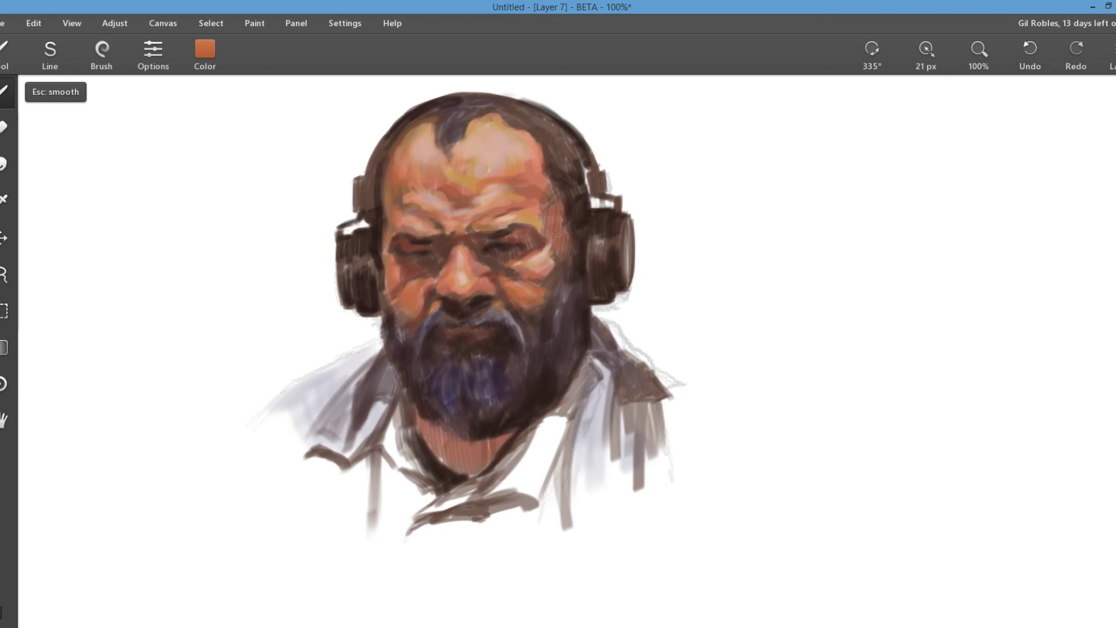
- Reduce the brush to 15 px, pick a light peach and highlight the side of the nose
left_click_drag(926, 49, 926, 66)
left_click(205, 48)
left_click(265, 147)
left_click(204, 156)
mouse_move(444, 266)
left_mouse_down()
mouse_move(453, 262)
mouse_move(454, 281)
left_mouse_up()
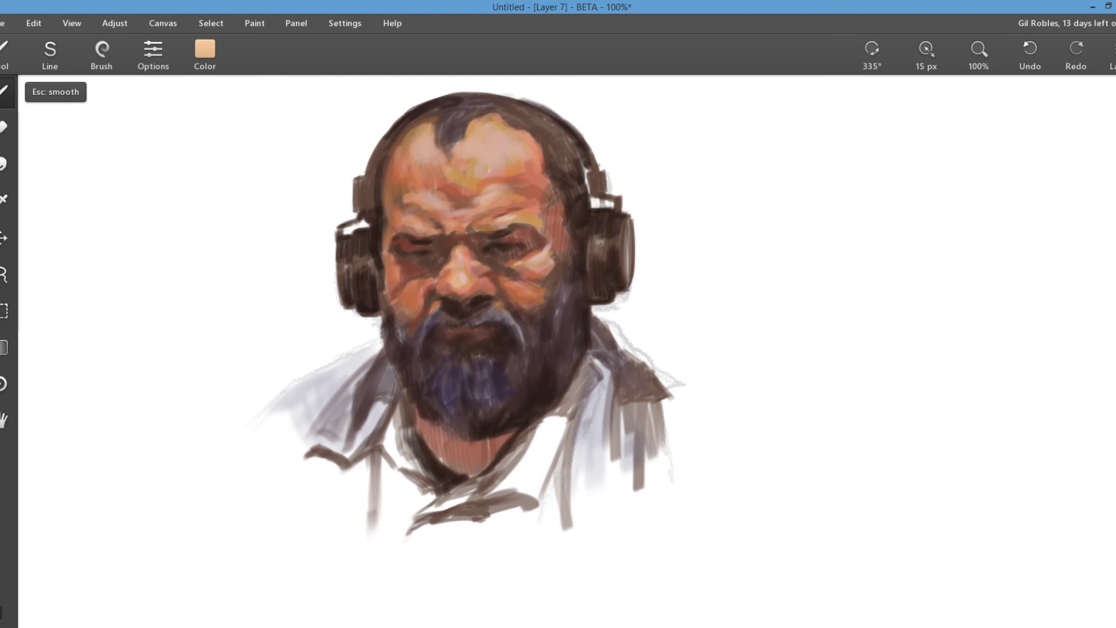
- Pick a dark red-brown and strengthen the brow, eye and beard-edge shadows
left_click(204, 49)
left_click(271, 163)
left_click(192, 211)
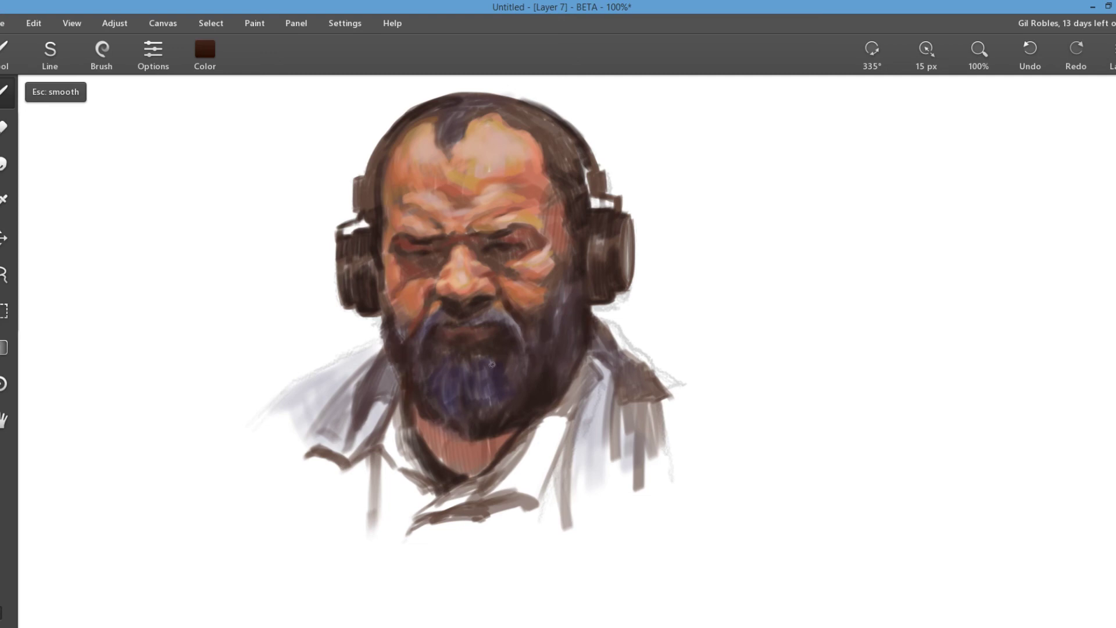
- Try several skin tones, settle on a light tan and blend it into the left cheek
left_click(197, 52)
left_click(197, 154)
left_click(205, 58)
left_click(210, 182)
left_click(205, 51)
left_click(197, 168)
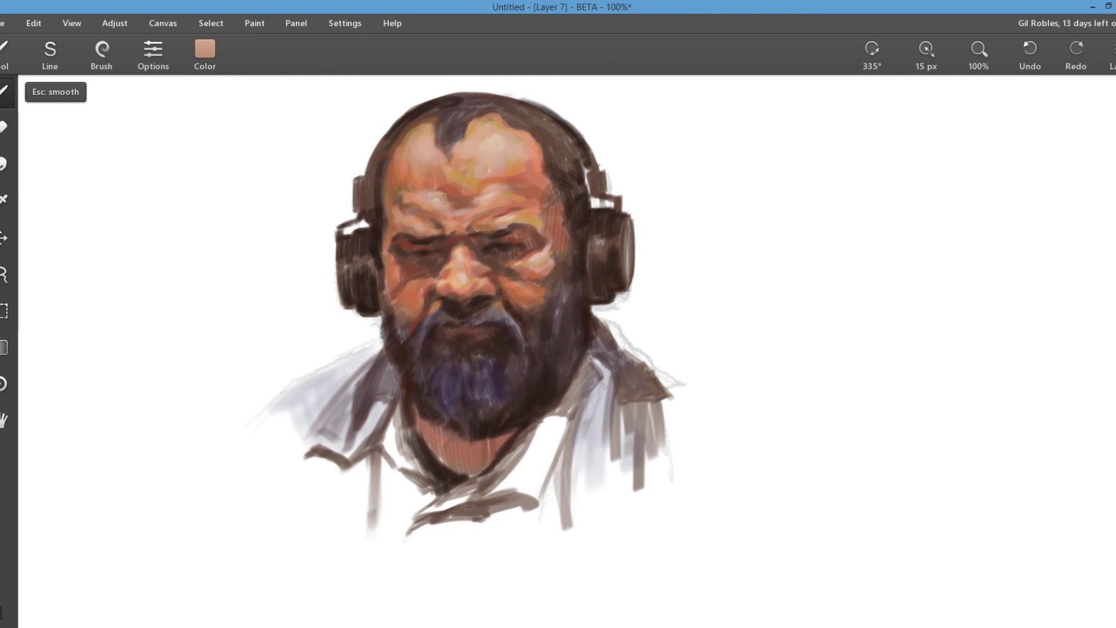
left_click_drag(408, 289, 417, 286)
- Add a near-white highlight to the forehead, then pick lighter grey-browns and add sheen to the headphone ear cups
left_click(205, 51)
left_click(180, 140)
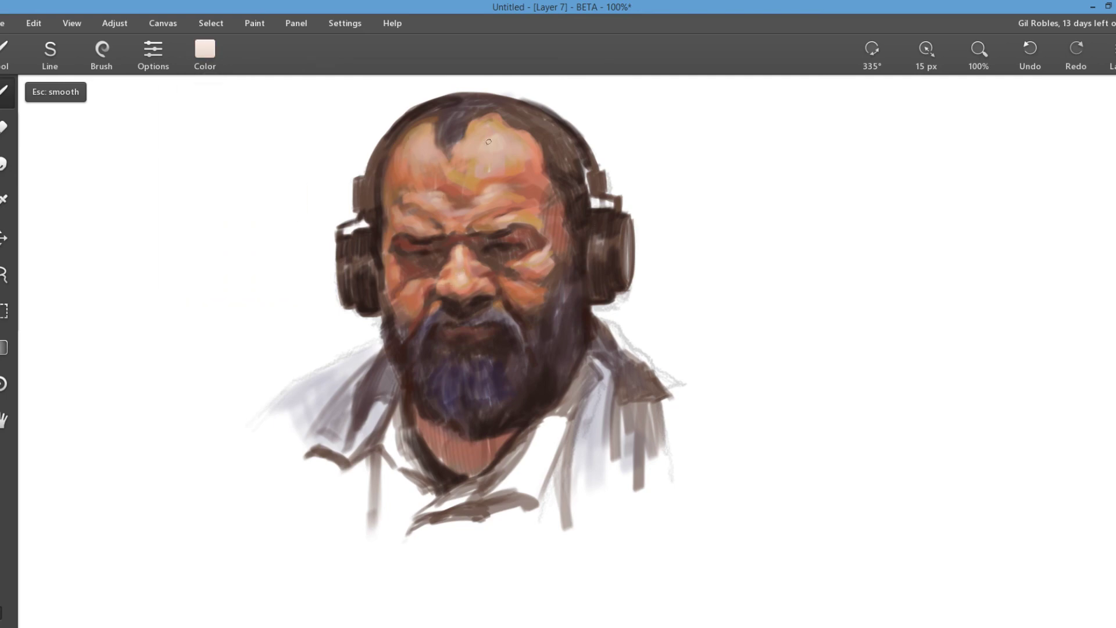
left_click_drag(491, 145, 501, 138)
left_click(204, 51)
left_click(185, 178)
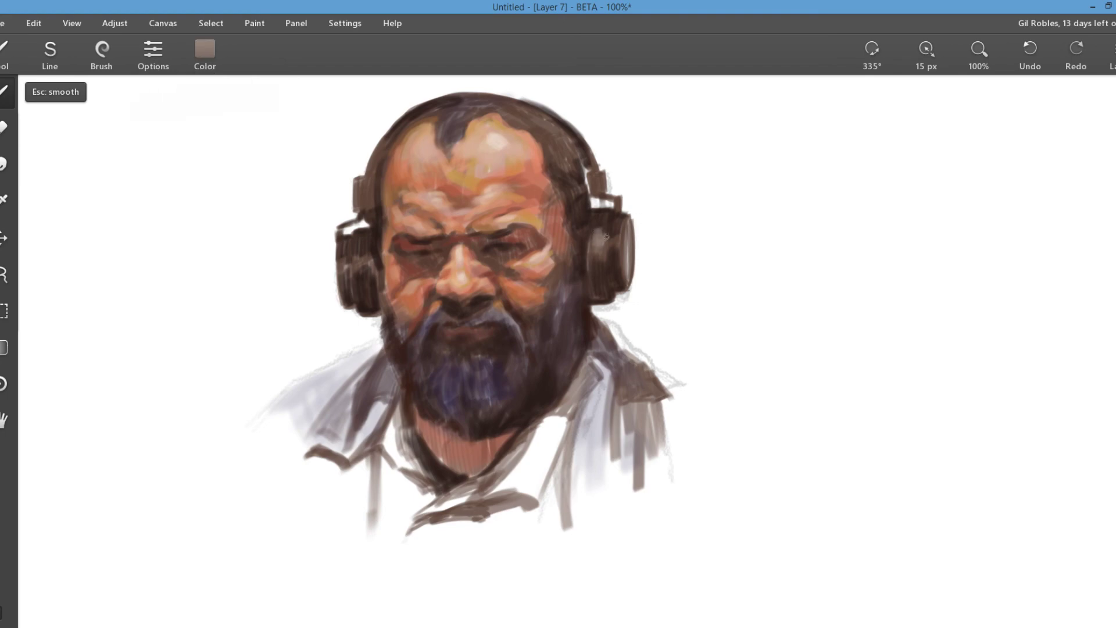
left_click(205, 51)
left_click(188, 154)
- Pick a very dark brown and stroke it through the middle, left edge and right side of the beard
left_click(205, 52)
left_click(182, 216)
left_click_drag(448, 372, 444, 412)
mouse_move(422, 366)
left_mouse_down()
mouse_move(423, 379)
mouse_move(396, 380)
left_mouse_up()
left_click_drag(378, 315, 382, 333)
left_click_drag(481, 373, 481, 400)
left_click_drag(490, 356, 488, 407)
mouse_move(524, 357)
left_mouse_down()
mouse_move(525, 372)
mouse_move(561, 373)
left_mouse_up()
- Pick a dark blue, enlarge the brush to 63 px and block in both sides of the jacket
left_click(205, 51)
left_click(145, 210)
left_click(193, 209)
left_click_drag(384, 403, 353, 457)
left_click_drag(928, 49, 957, 46)
left_click_drag(355, 378, 308, 441)
left_click_drag(372, 355, 259, 419)
left_click_drag(348, 384, 279, 454)
left_click_drag(357, 456, 326, 494)
left_click_drag(599, 377, 579, 509)
left_click_drag(611, 413, 599, 512)
left_click_drag(654, 418, 668, 492)
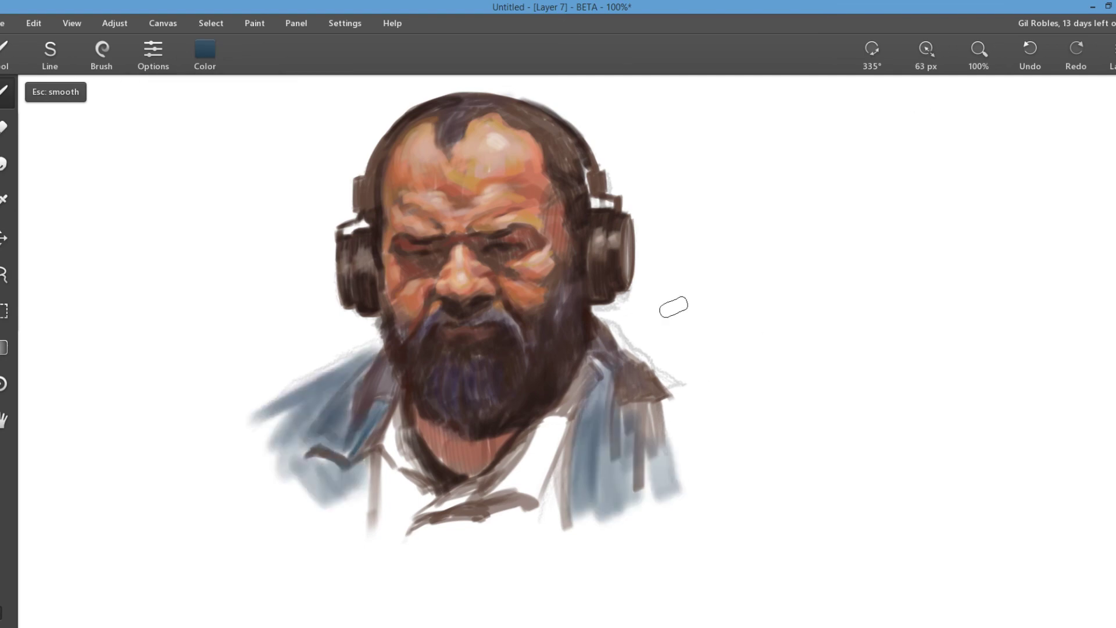
- Adjust the brush options and fill out the jacket's shoulders, front panels and sleeve with more solid blue
left_click(153, 52)
left_click(154, 432)
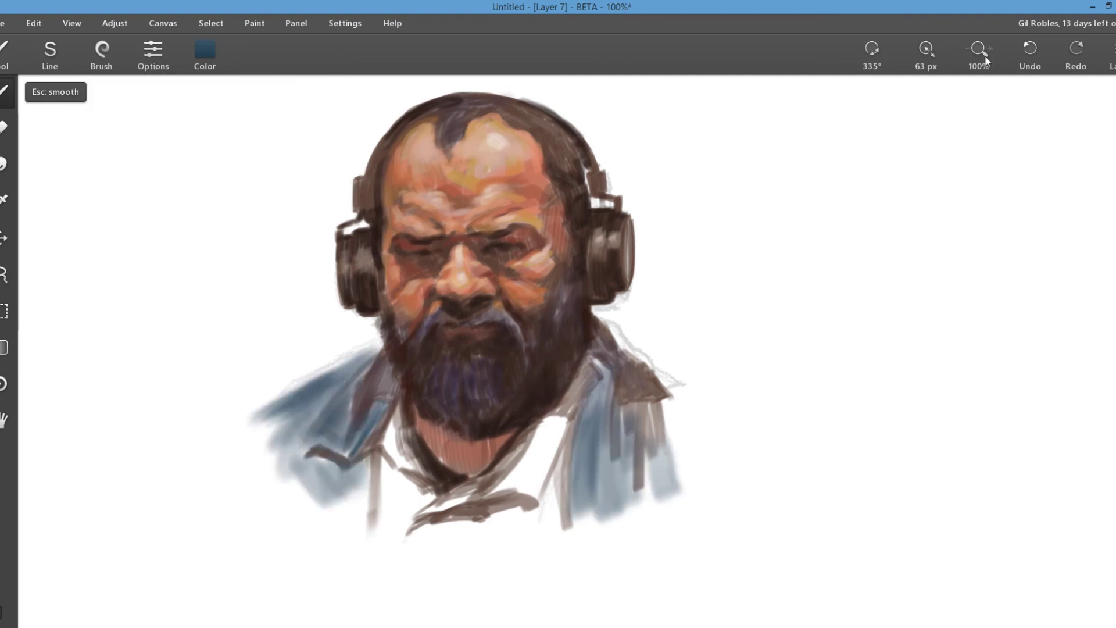
left_click(205, 51)
mouse_move(302, 420)
left_mouse_down()
mouse_move(308, 512)
mouse_move(320, 505)
left_mouse_up()
left_click_drag(599, 383, 590, 512)
left_click_drag(633, 413, 639, 506)
left_click_drag(358, 471, 358, 593)
- Pick an olive green and paint the shirt inside the open jacket, from the collar down to the chest
left_click(205, 51)
left_click(233, 118)
left_click(188, 209)
left_click_drag(399, 410, 392, 532)
left_click_drag(410, 517, 523, 462)
left_click_drag(555, 415, 506, 486)
left_click_drag(401, 567, 523, 517)
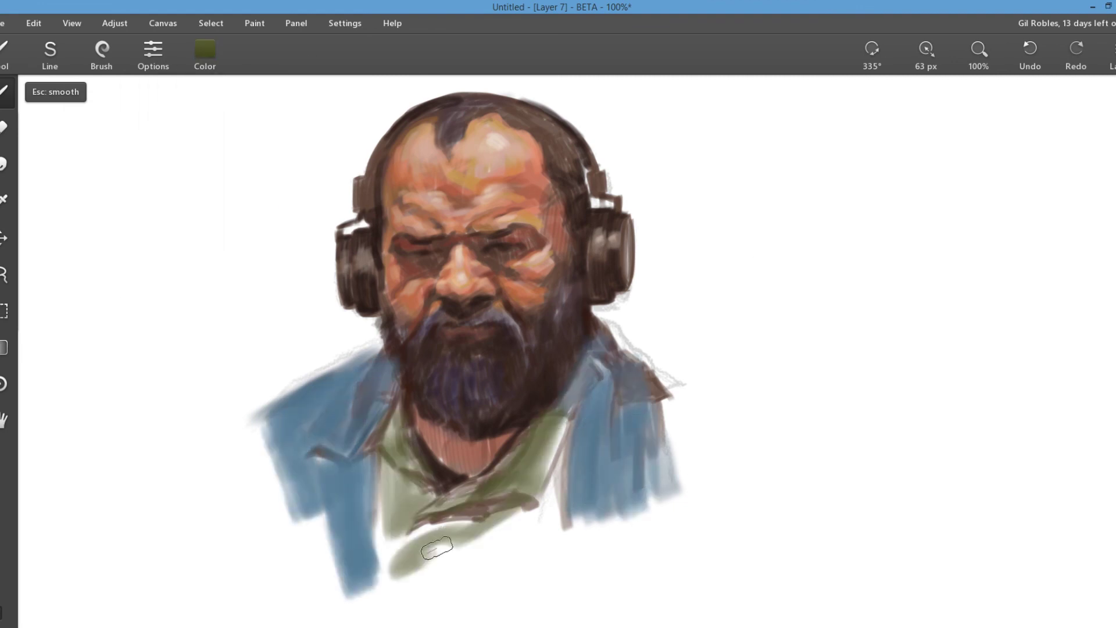
left_click_drag(459, 584, 511, 557)
- Reduce the brush to 36 px, adjust its options and glaze a teal blue over the jacket's shoulders and front
key("bracketleft")
left_click(153, 52)
left_click(207, 402)
left_click(223, 365)
left_click(204, 51)
left_click(138, 194)
left_click(204, 186)
mouse_move(326, 424)
left_mouse_down()
mouse_move(318, 394)
mouse_move(364, 353)
left_mouse_up()
left_click_drag(602, 372, 586, 520)
left_click_drag(631, 410, 648, 500)
left_click_drag(654, 425, 662, 471)
- Pick a very dark teal and paint the shadows in the jacket's lapel fold and on both sides of its collar
left_click(204, 51)
left_click(186, 222)
left_click_drag(311, 457, 340, 457)
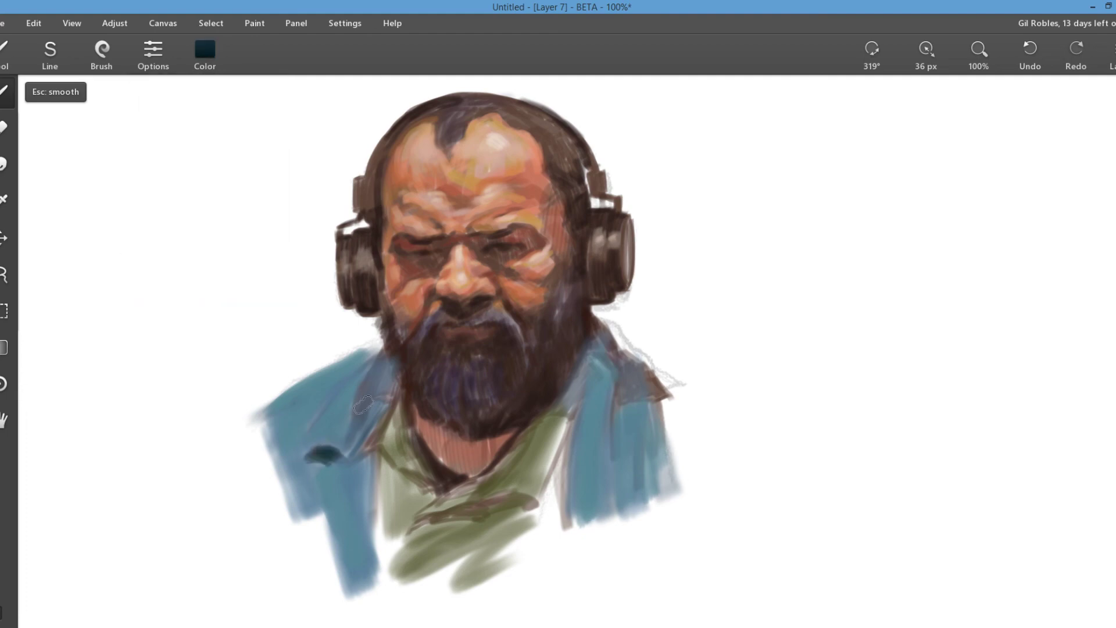
left_click_drag(381, 360, 358, 412)
left_click_drag(393, 363, 357, 427)
left_click_drag(596, 316, 653, 401)
left_click_drag(631, 357, 665, 404)
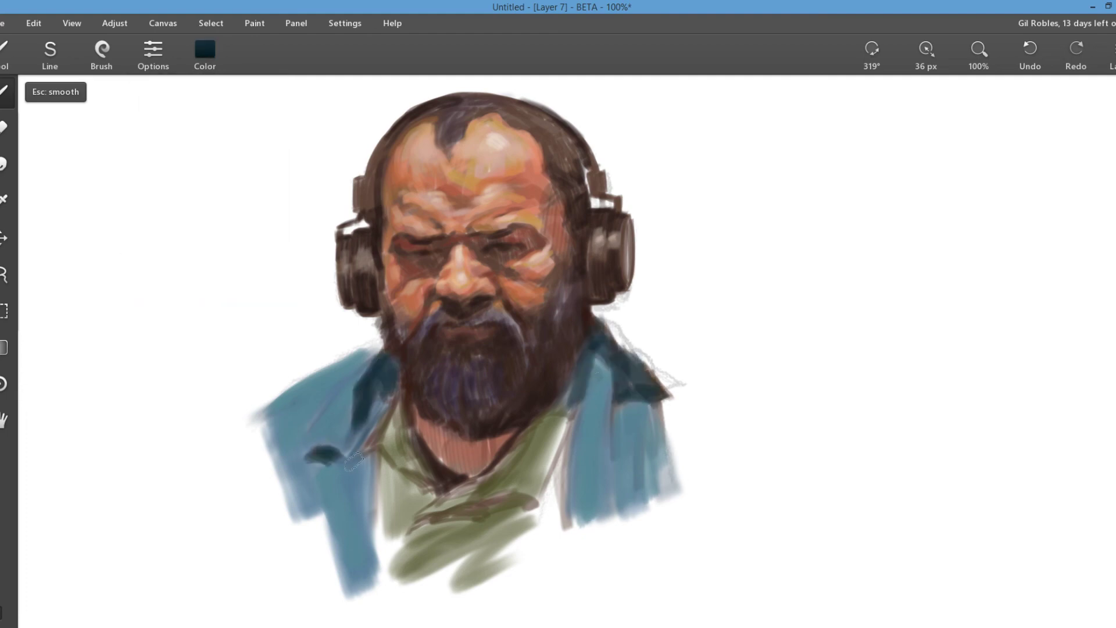
- Pick a lighter blue, reduce the brush to 17 px and brighten the jacket's lapel, shoulder and sleeve on the image's left side
left_click(204, 51)
left_click(141, 206)
left_click(203, 161)
key("bracketleft")
key("bracketleft")
mouse_move(340, 392)
left_mouse_down()
mouse_move(295, 440)
mouse_move(366, 362)
left_mouse_up()
mouse_move(372, 407)
left_mouse_down()
mouse_move(340, 459)
mouse_move(349, 556)
mouse_move(343, 481)
left_mouse_up()
left_click_drag(309, 518, 303, 547)
mouse_move(305, 472)
left_mouse_down()
mouse_move(294, 445)
mouse_move(344, 451)
left_mouse_up()
left_click_drag(323, 400, 280, 400)
left_click_drag(280, 402, 273, 458)
left_click_drag(310, 416, 269, 494)
left_click_drag(284, 390, 371, 352)
- Paint long light blue strokes down the jacket's front panel on the image's right side
left_click_drag(595, 349, 567, 452)
left_click_drag(588, 391, 567, 528)
left_click_drag(605, 372, 596, 493)
- Pick a near-black blue, deepen the shadows on both jacket collars and darken the undershirt neckline below the neck
left_click(205, 55)
left_click(183, 225)
left_click_drag(393, 376, 363, 422)
left_click_drag(391, 363, 368, 401)
mouse_move(576, 374)
left_mouse_down()
mouse_move(607, 323)
mouse_move(660, 402)
left_mouse_up()
left_click_drag(414, 433, 480, 474)
- Pick a muted dark green and paint richer strokes over the shirt's collar and both sides of its front
left_click(204, 49)
left_click(179, 214)
left_click(204, 278)
mouse_move(398, 404)
left_mouse_down()
mouse_move(383, 436)
mouse_move(485, 511)
left_mouse_up()
mouse_move(415, 473)
left_mouse_down()
mouse_move(378, 556)
mouse_move(388, 546)
left_mouse_up()
mouse_move(559, 429)
left_mouse_down()
mouse_move(536, 511)
mouse_move(545, 526)
left_mouse_up()
left_click_drag(552, 416, 512, 478)
left_click_drag(567, 395, 535, 485)
- Pick a near-black green and paint the shirt's dark chest fold, collar edges and the shadows beside the jacket
left_click(209, 50)
left_click(179, 216)
mouse_move(574, 381)
left_mouse_down()
mouse_move(560, 449)
mouse_move(512, 436)
left_mouse_up()
mouse_move(398, 382)
left_mouse_down()
mouse_move(381, 429)
mouse_move(378, 520)
mouse_move(486, 501)
mouse_move(541, 501)
mouse_move(547, 512)
left_mouse_up()
left_click_drag(498, 463, 450, 487)
left_click_drag(402, 376, 412, 426)
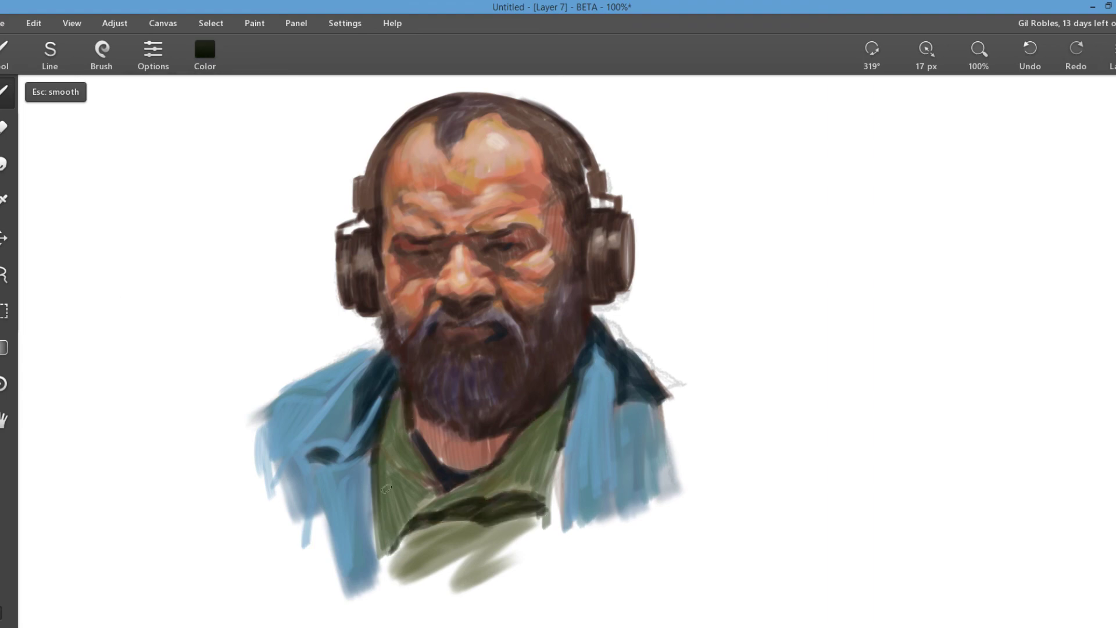
- Pick a very dark brown and darken both drooping ends of the moustache
left_click(205, 56)
left_click(269, 155)
left_click(185, 226)
left_click_drag(434, 338, 421, 363)
left_click_drag(508, 335, 523, 366)
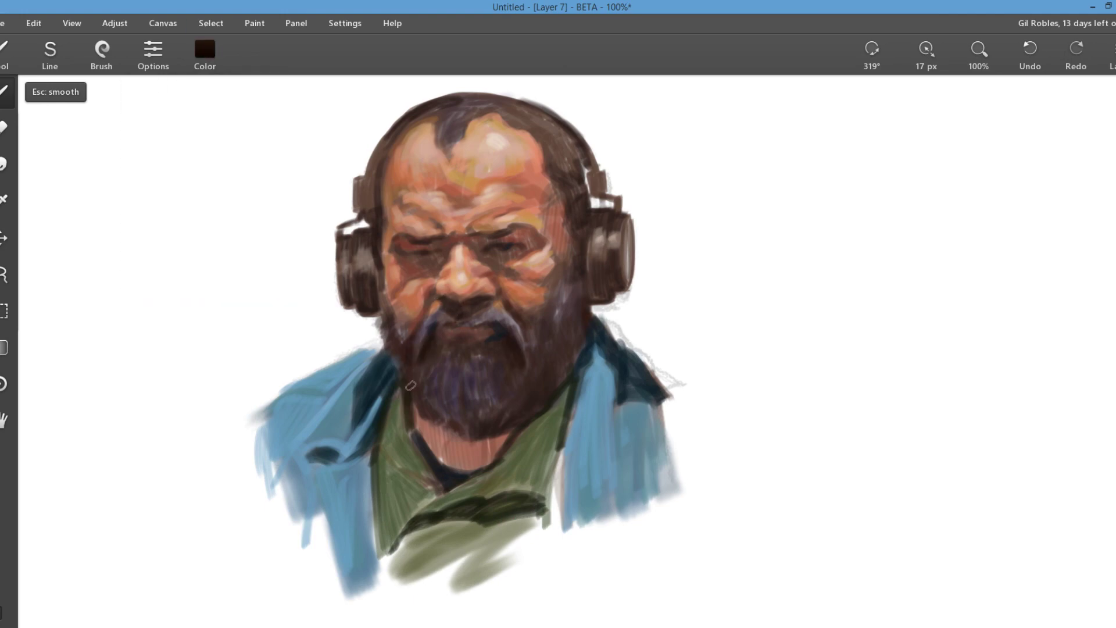
- Reduce the brush to 4.9 px and pick a dark grayish brown for the beard details
key("bracketleft")
key("bracketleft")
key("bracketleft")
left_click(205, 49)
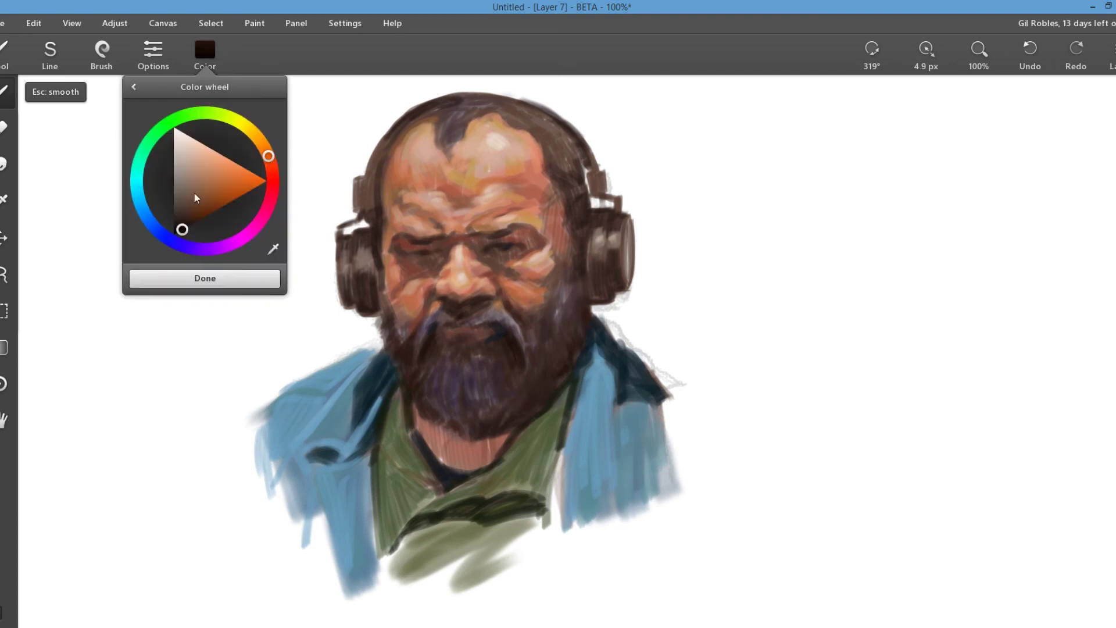
left_click(181, 208)
left_click(204, 277)
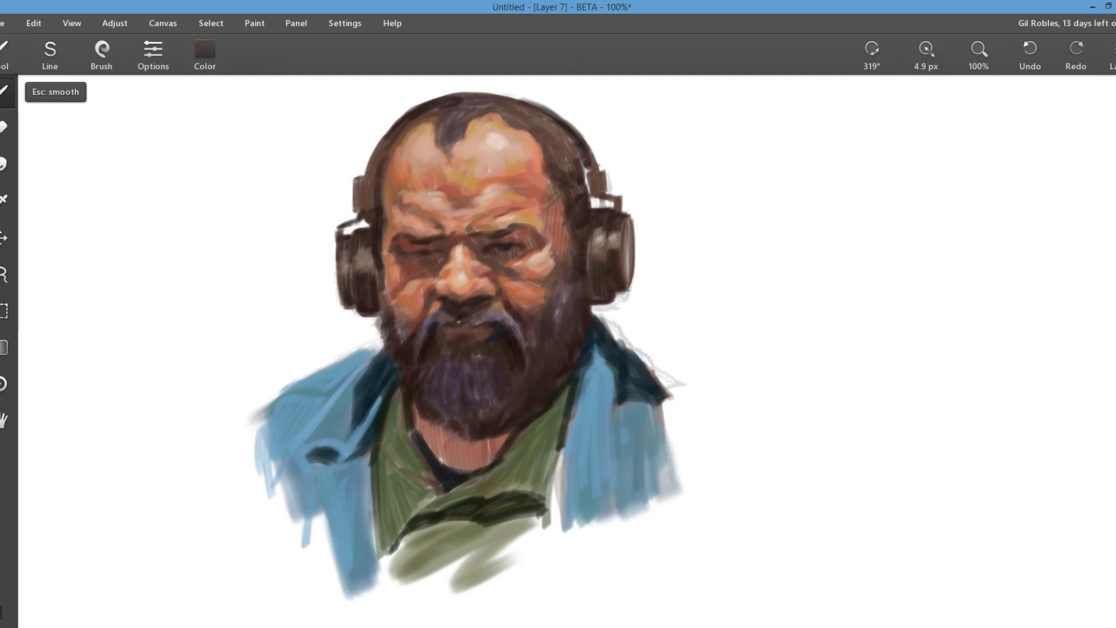
- Pick a darker brown, enlarge the brush to 10 px and switch to a light warm gray for the beard
left_click(204, 49)
left_click(180, 218)
key("bracketright")
key("bracketright")
left_click(204, 277)
left_click(205, 49)
left_click(181, 181)
left_click(204, 276)
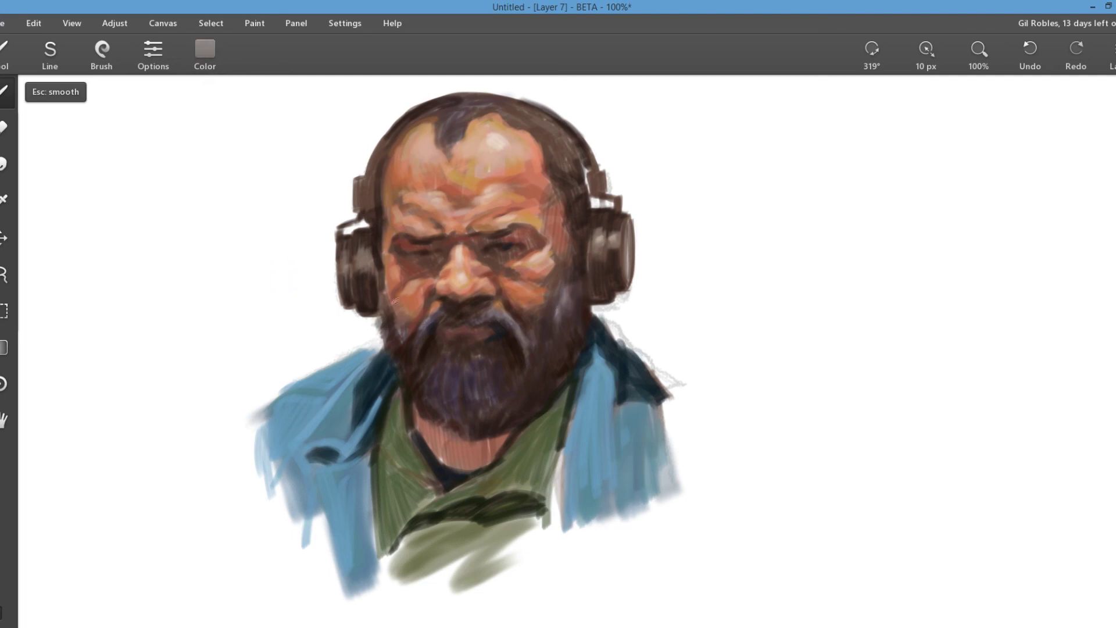
- Pick a muted medium brown and paint hair strands on the beard's cheek area and across the chin
left_click(204, 49)
left_click(180, 195)
left_click(204, 277)
left_click_drag(549, 324, 559, 352)
left_click_drag(453, 376, 461, 410)
mouse_move(462, 373)
left_mouse_down()
mouse_move(476, 409)
mouse_move(488, 400)
left_mouse_up()
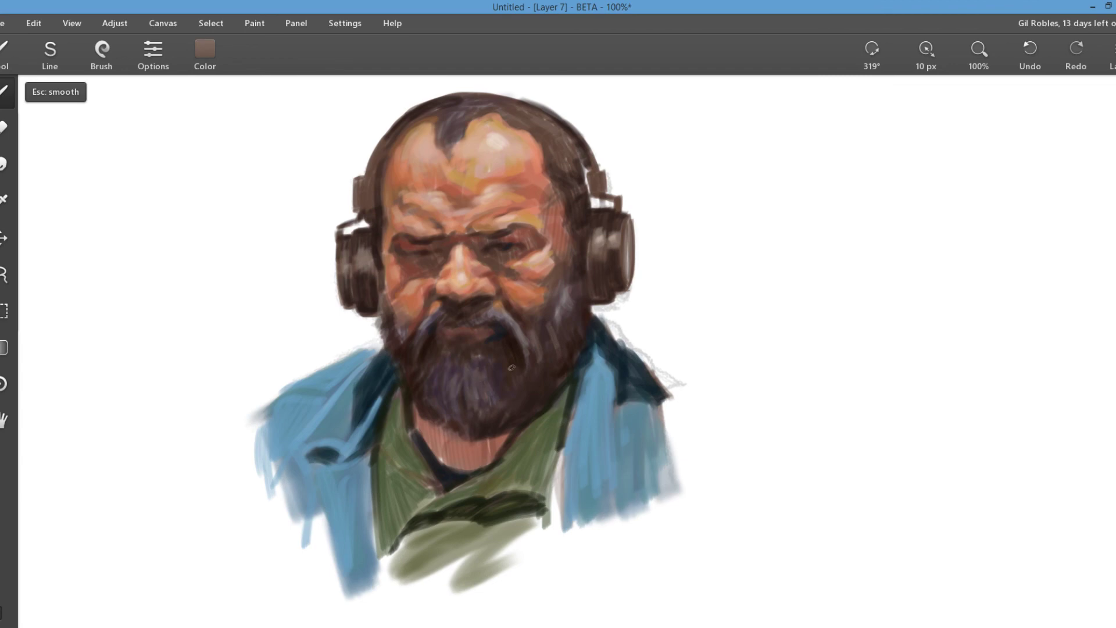